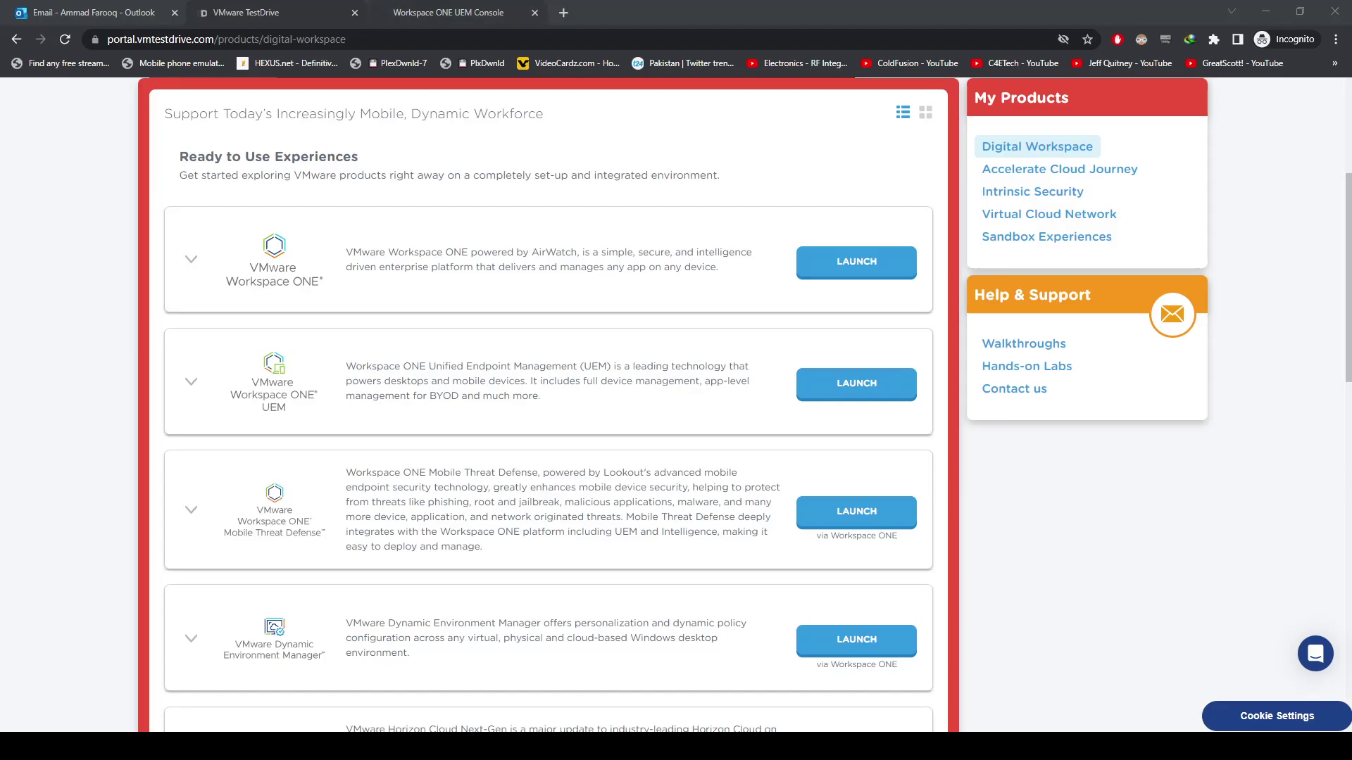
Switch to the Workspace ONE UEM console, enter and confirm the four-digit security PIN, and save the security settings
{"action": "left_click", "coordinate": [438, 14]}
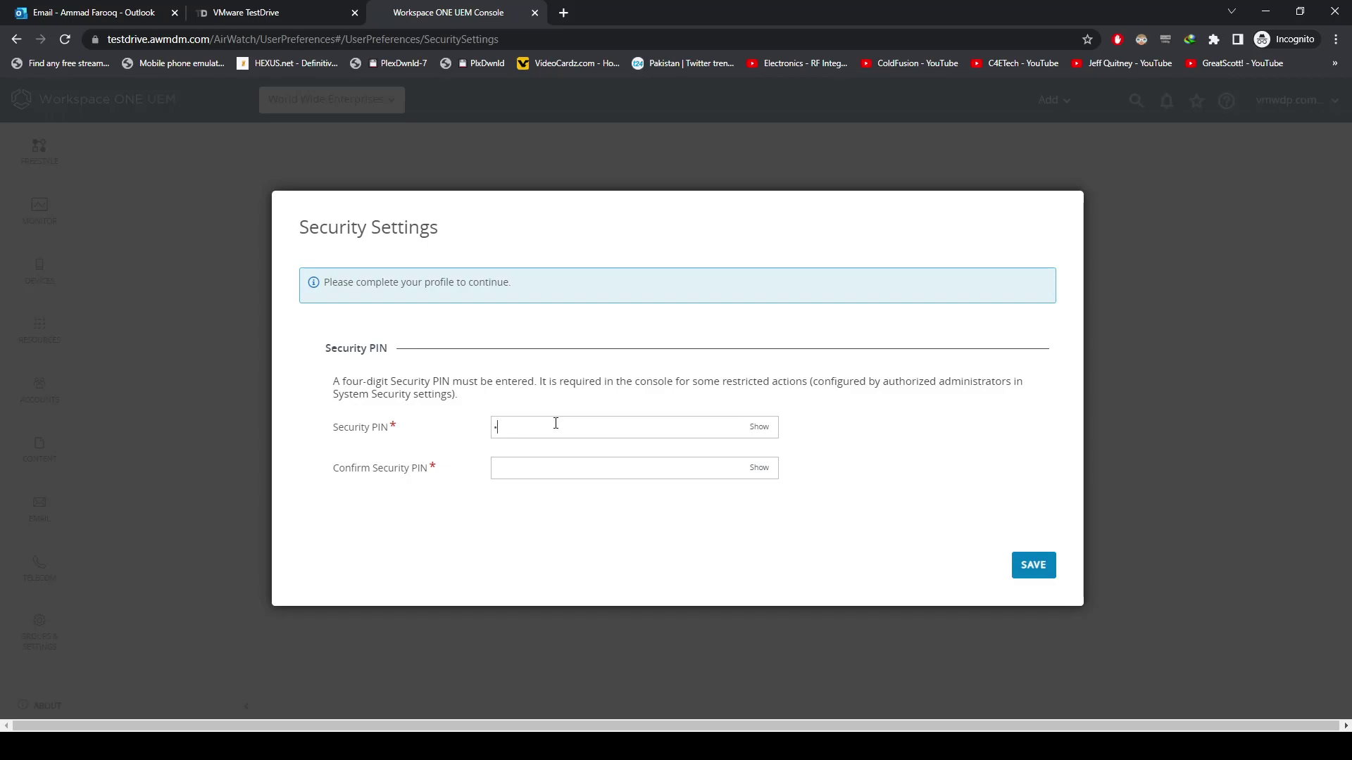
{"action": "type", "text": "1"}
{"action": "key", "text": "Tab"}
{"action": "key", "text": "Tab"}
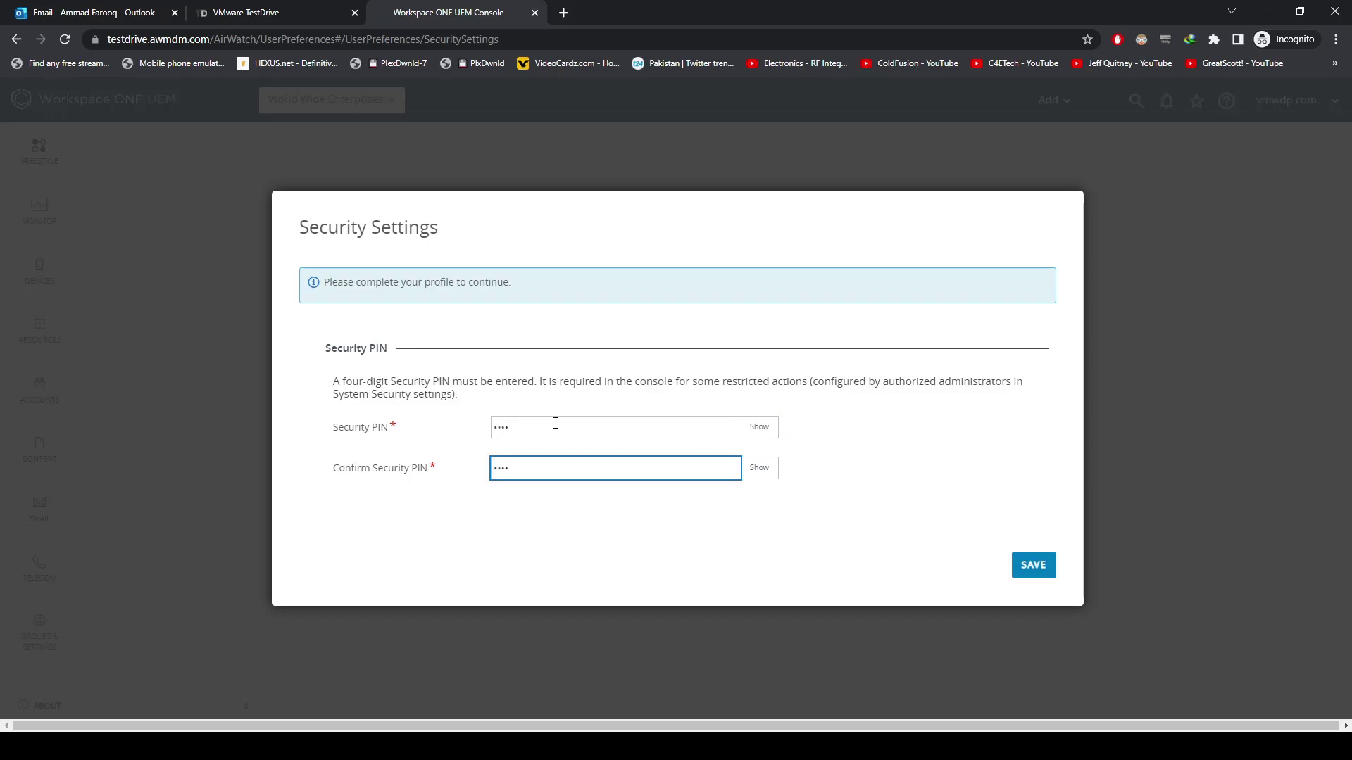
{"action": "left_click", "coordinate": [1039, 579]}
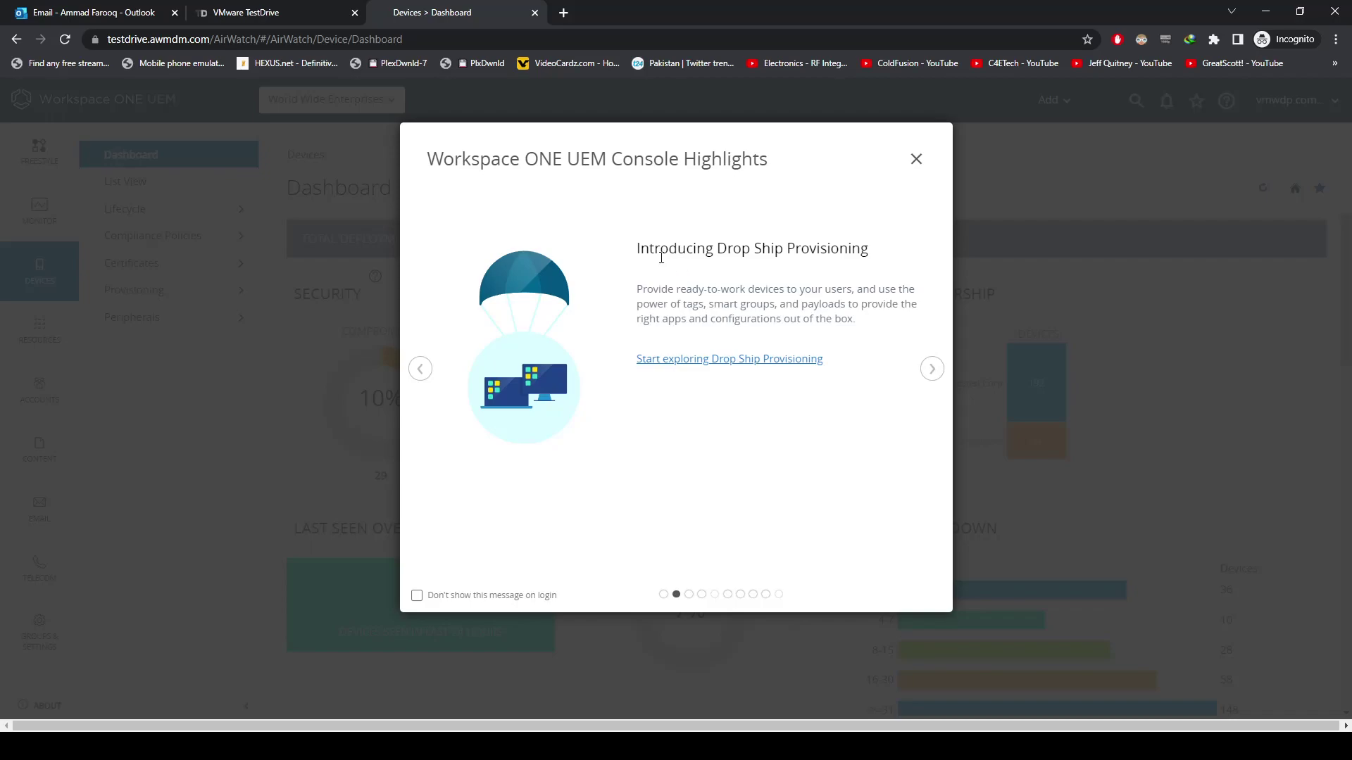
Page through the Workspace ONE UEM Console Highlights slides and close the introduction
{"action": "left_click", "coordinate": [937, 380]}
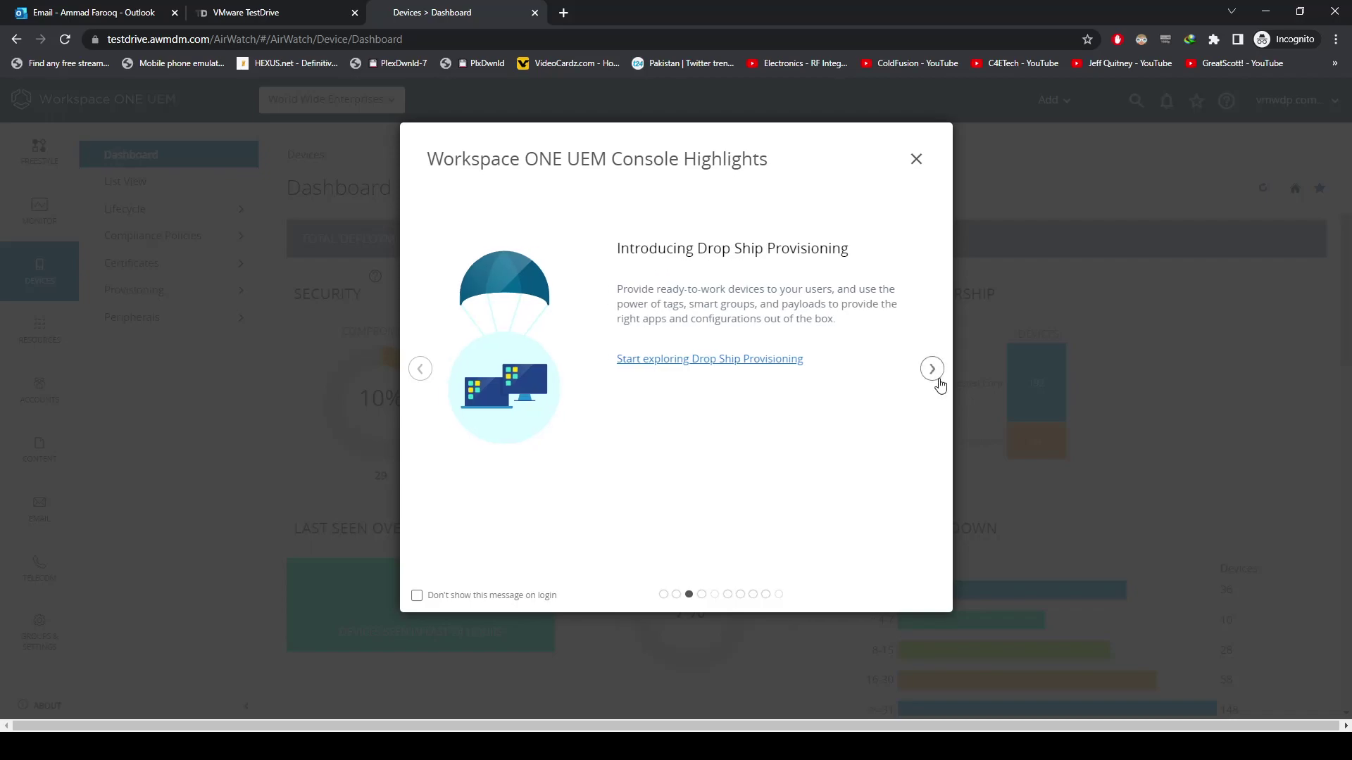
{"action": "left_click", "coordinate": [934, 371]}
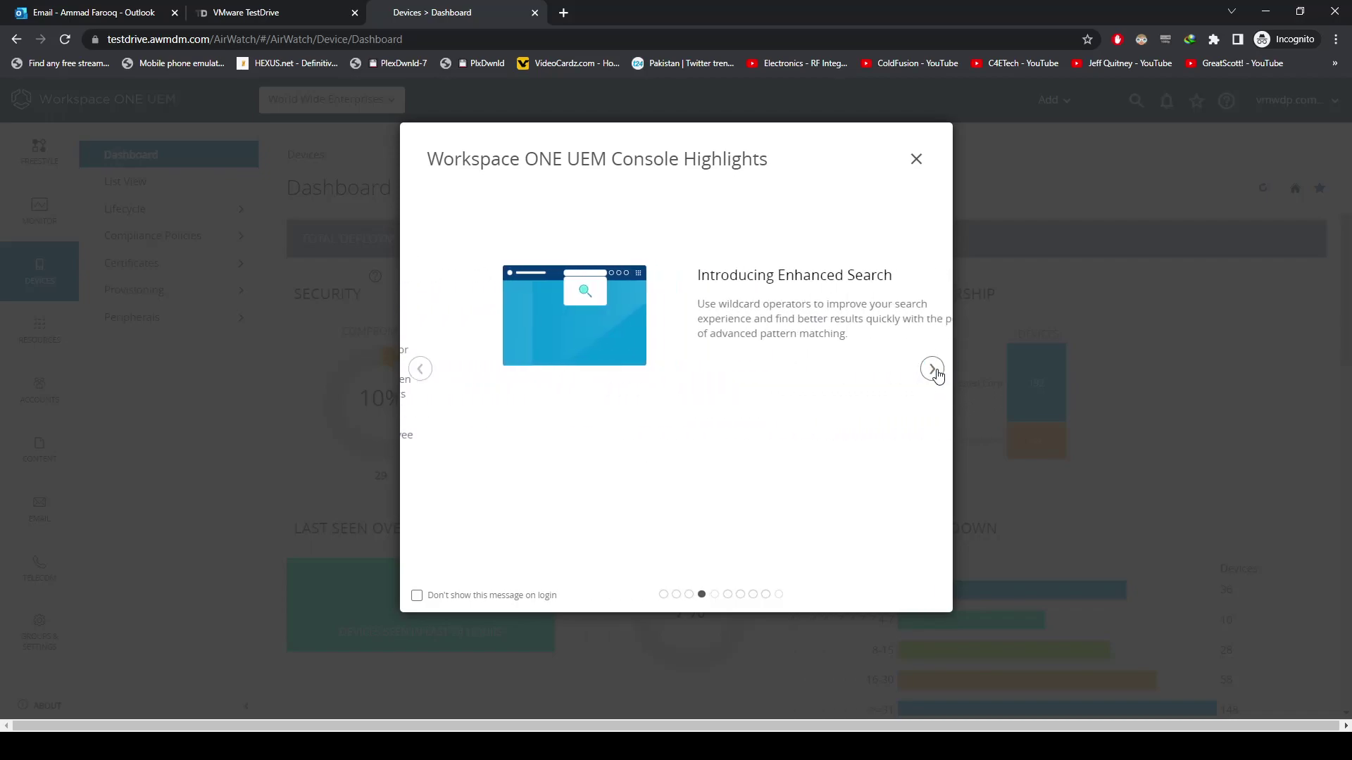
{"action": "left_click", "coordinate": [934, 370]}
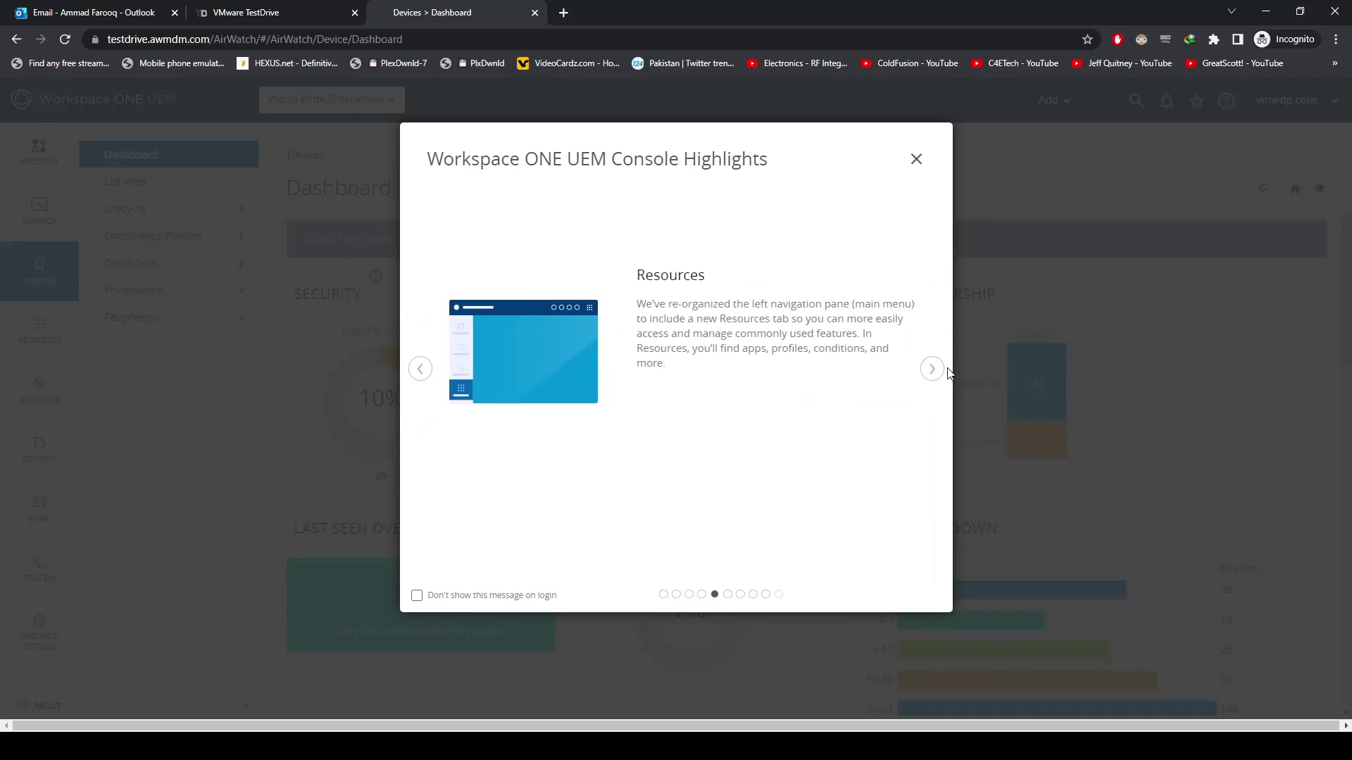
{"action": "left_click", "coordinate": [942, 375]}
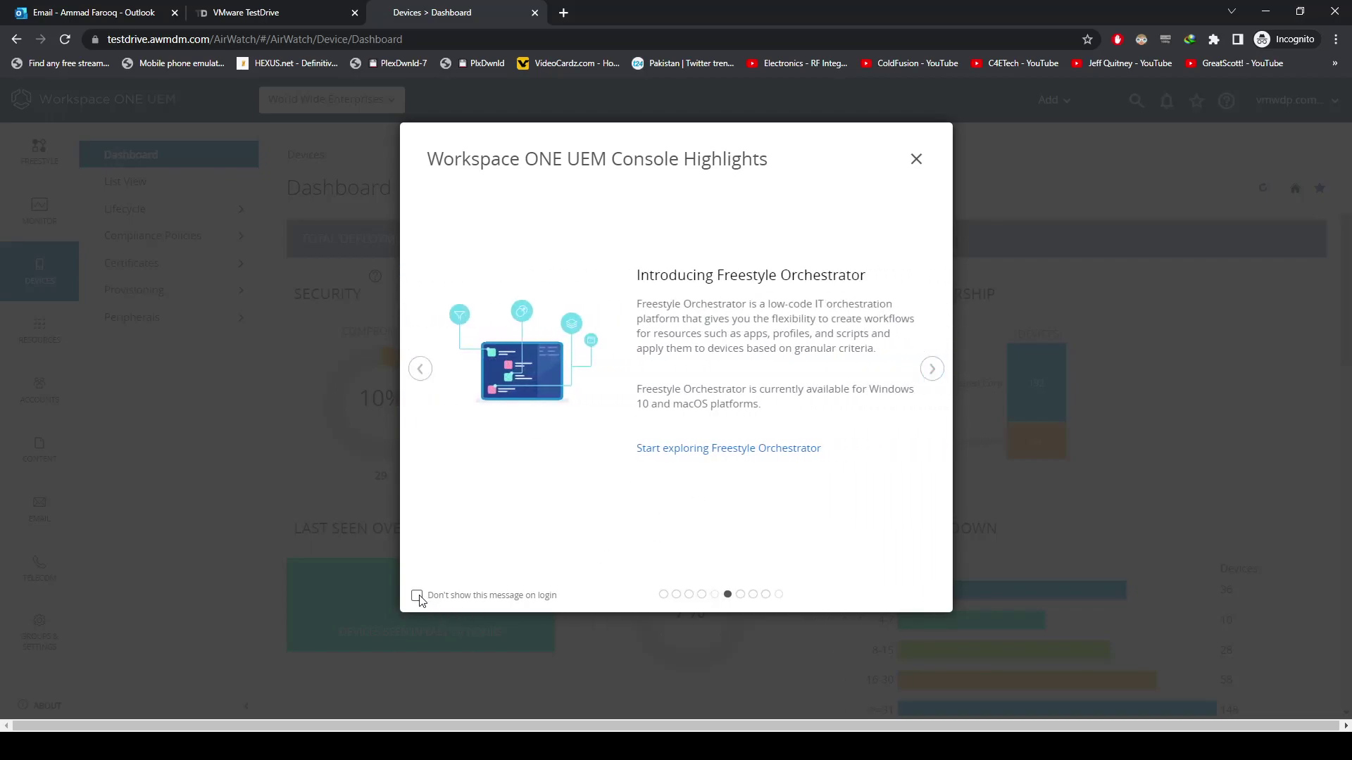
{"action": "left_click", "coordinate": [932, 370]}
{"action": "left_click", "coordinate": [932, 371]}
{"action": "left_click", "coordinate": [918, 161]}
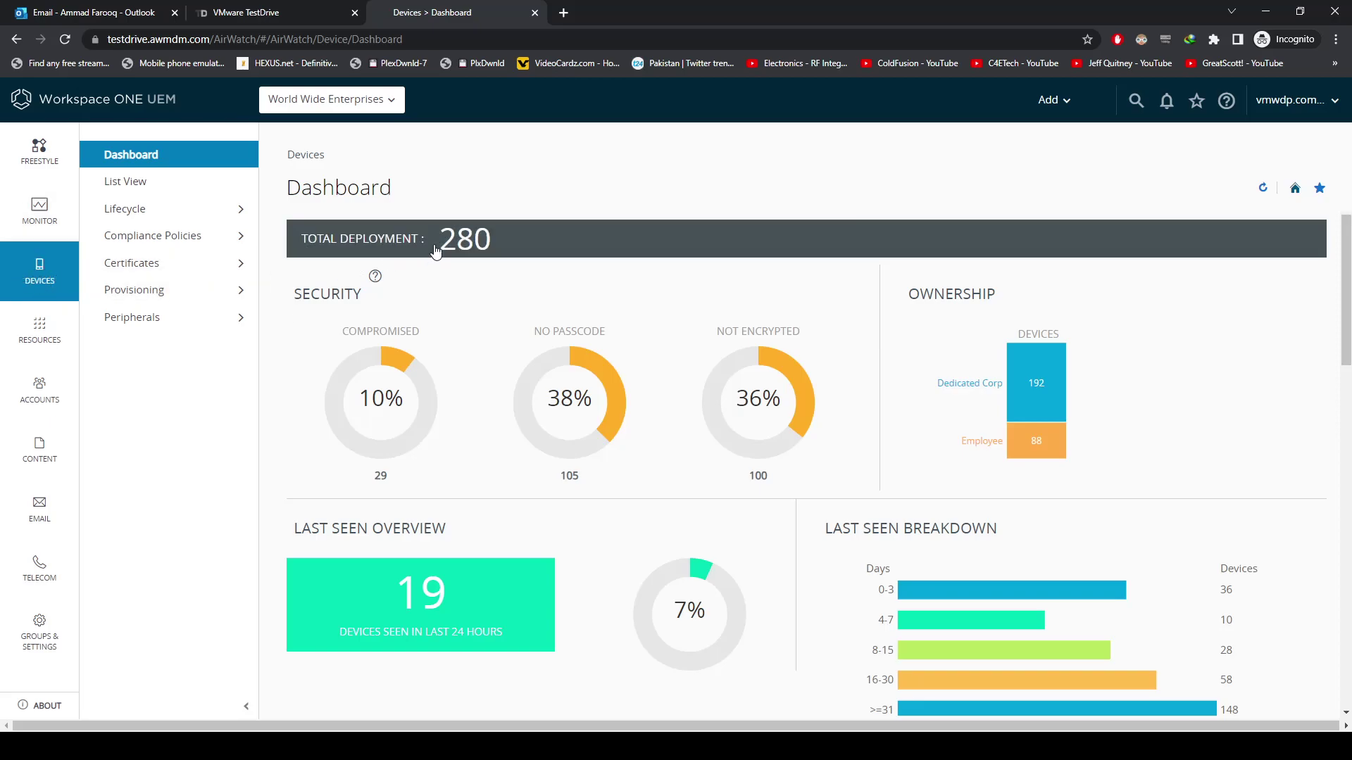
Open the full device list from the dashboard's total deployment and examine the devices' platform, user, enrollment and compliance details
{"action": "left_click", "coordinate": [519, 243]}
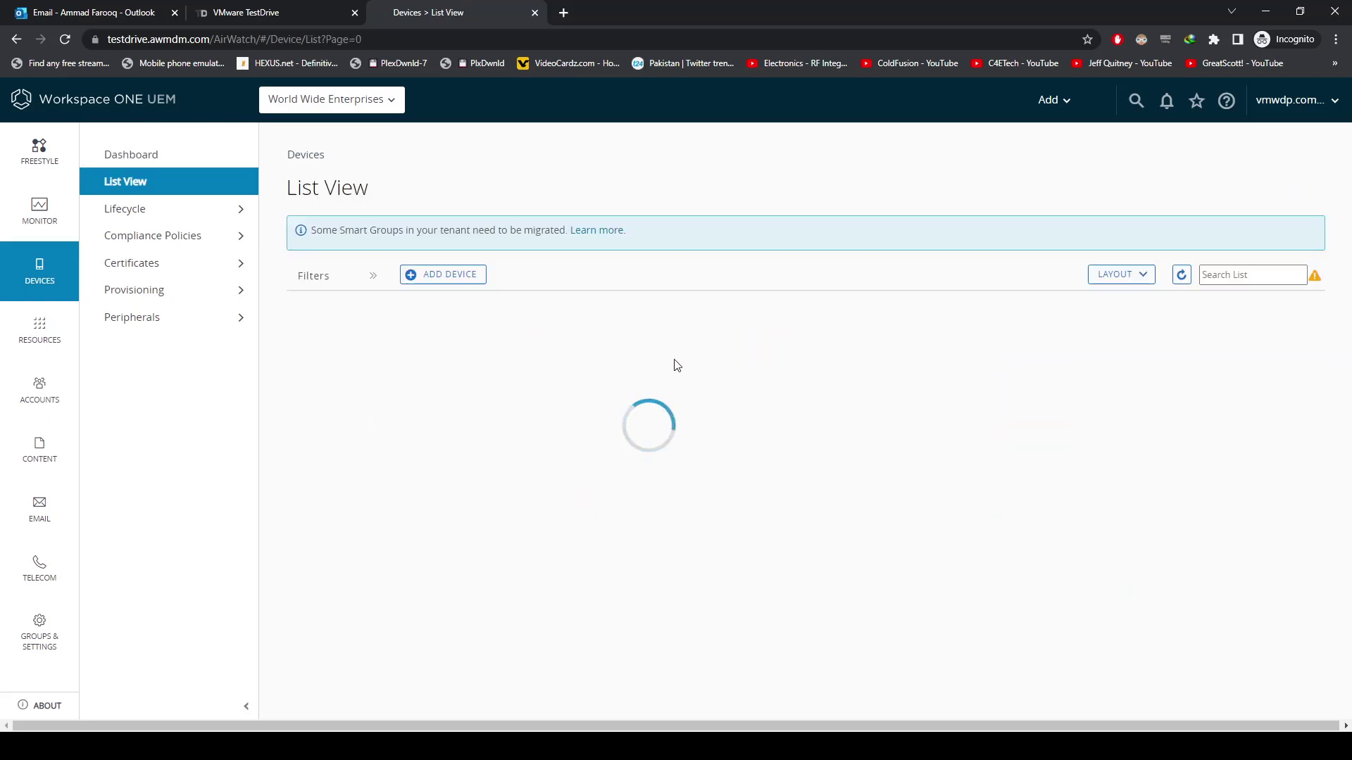
{"action": "scroll", "coordinate": [552, 359], "scroll_direction": "down", "scroll_amount": 12}
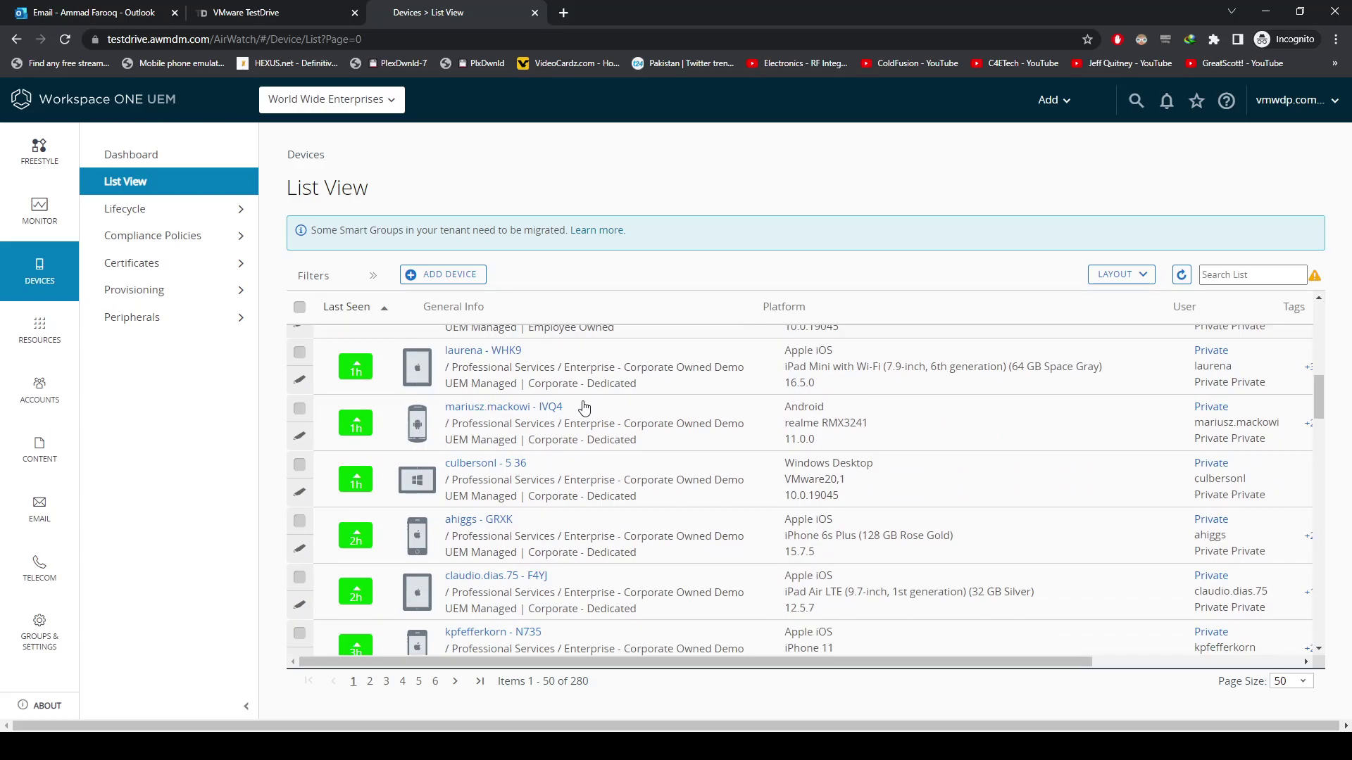
{"action": "scroll", "coordinate": [593, 419], "scroll_direction": "up", "scroll_amount": 10}
{"action": "scroll", "coordinate": [536, 443], "scroll_direction": "up", "scroll_amount": 1}
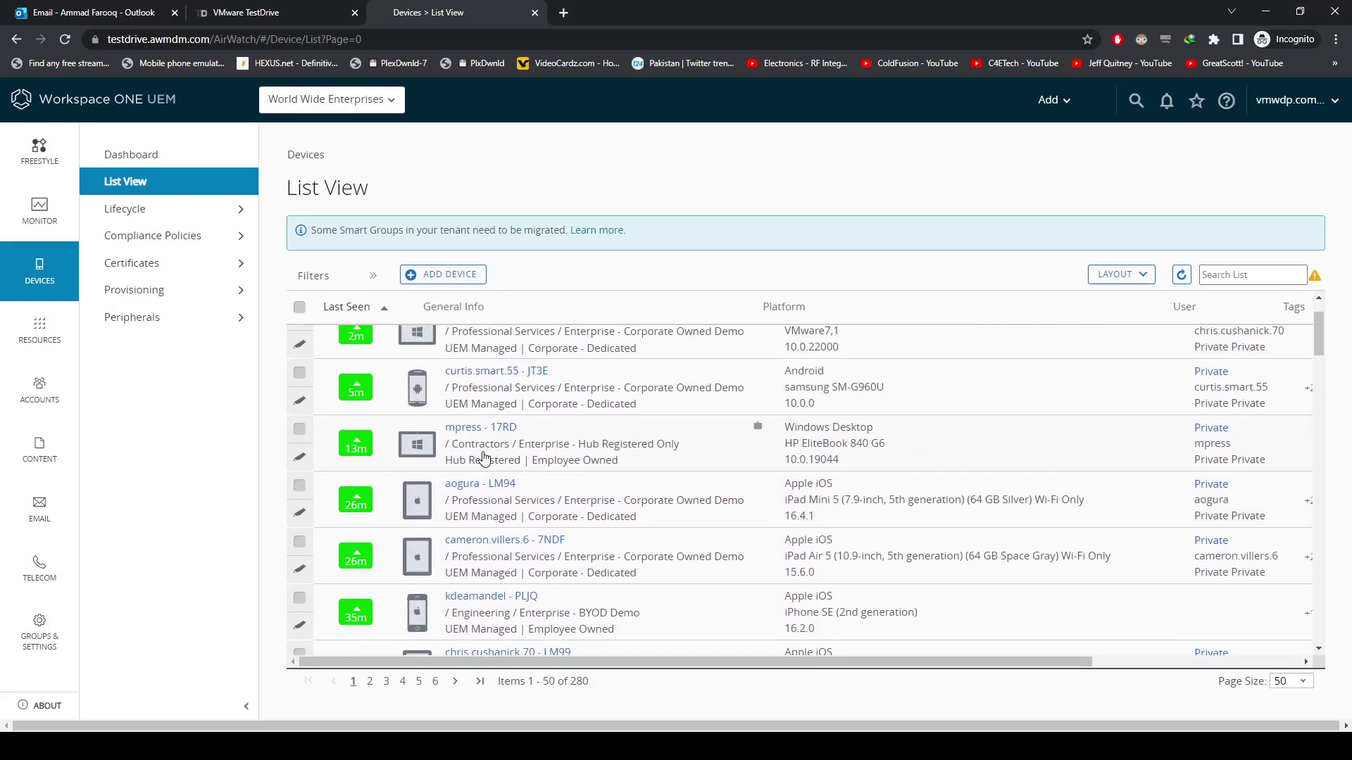
{"action": "scroll", "coordinate": [451, 443], "scroll_direction": "up", "scroll_amount": 1}
{"action": "scroll", "coordinate": [448, 443], "scroll_direction": "up", "scroll_amount": 1}
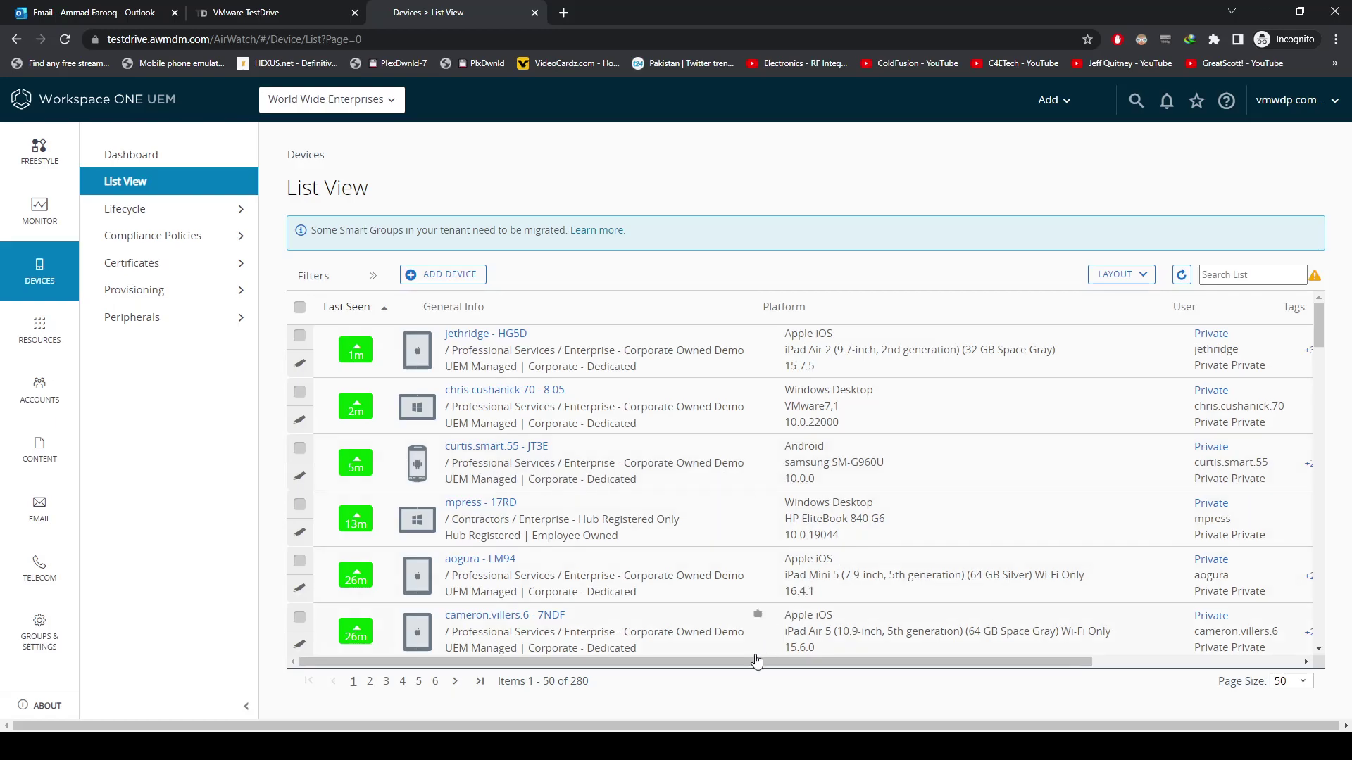
{"action": "scroll", "coordinate": [758, 660], "scroll_direction": "right", "scroll_amount": 2}
{"action": "left_click_drag", "start_coordinate": [728, 663], "coordinate": [947, 658]}
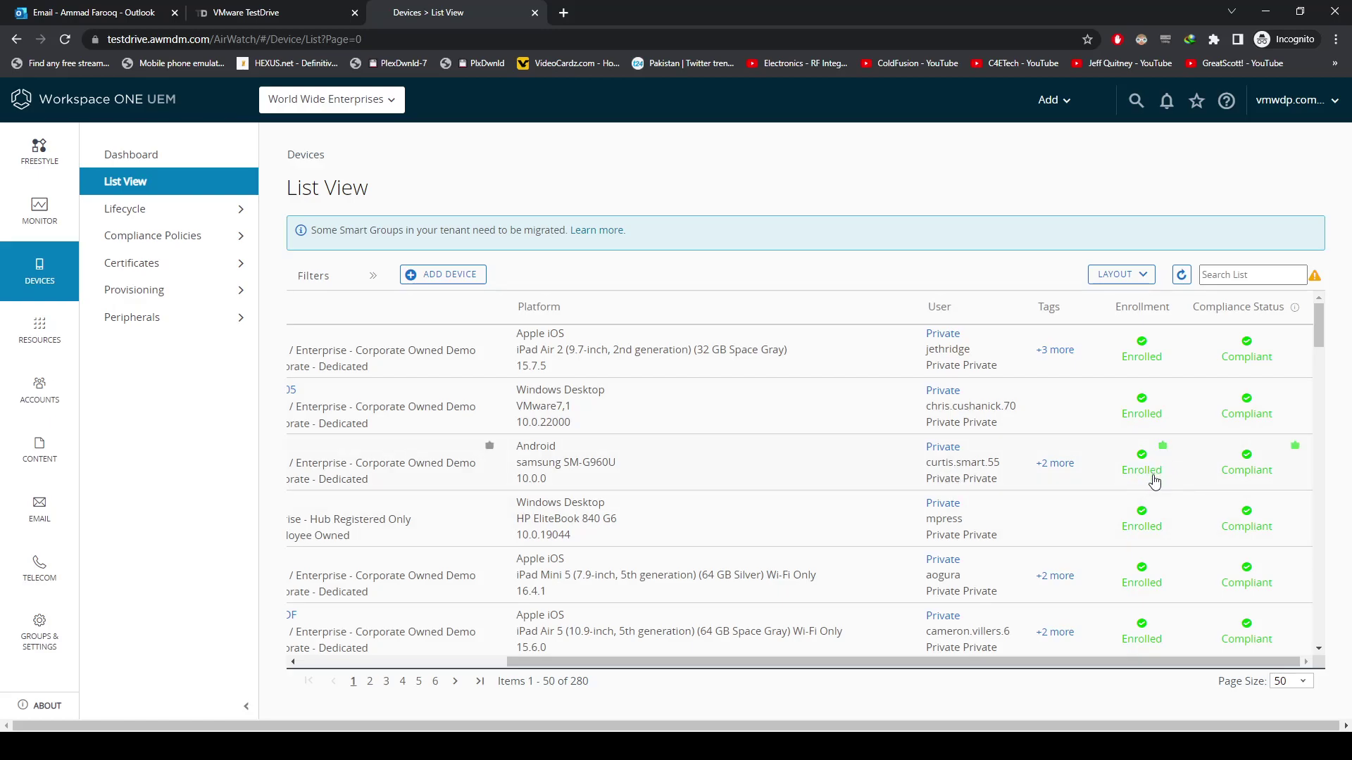
{"action": "left_click_drag", "start_coordinate": [810, 663], "coordinate": [563, 666]}
Return to the Devices dashboard and review the last seen, platform and enrollment charts
{"action": "left_click", "coordinate": [55, 280]}
{"action": "mouse_move", "coordinate": [73, 323]}
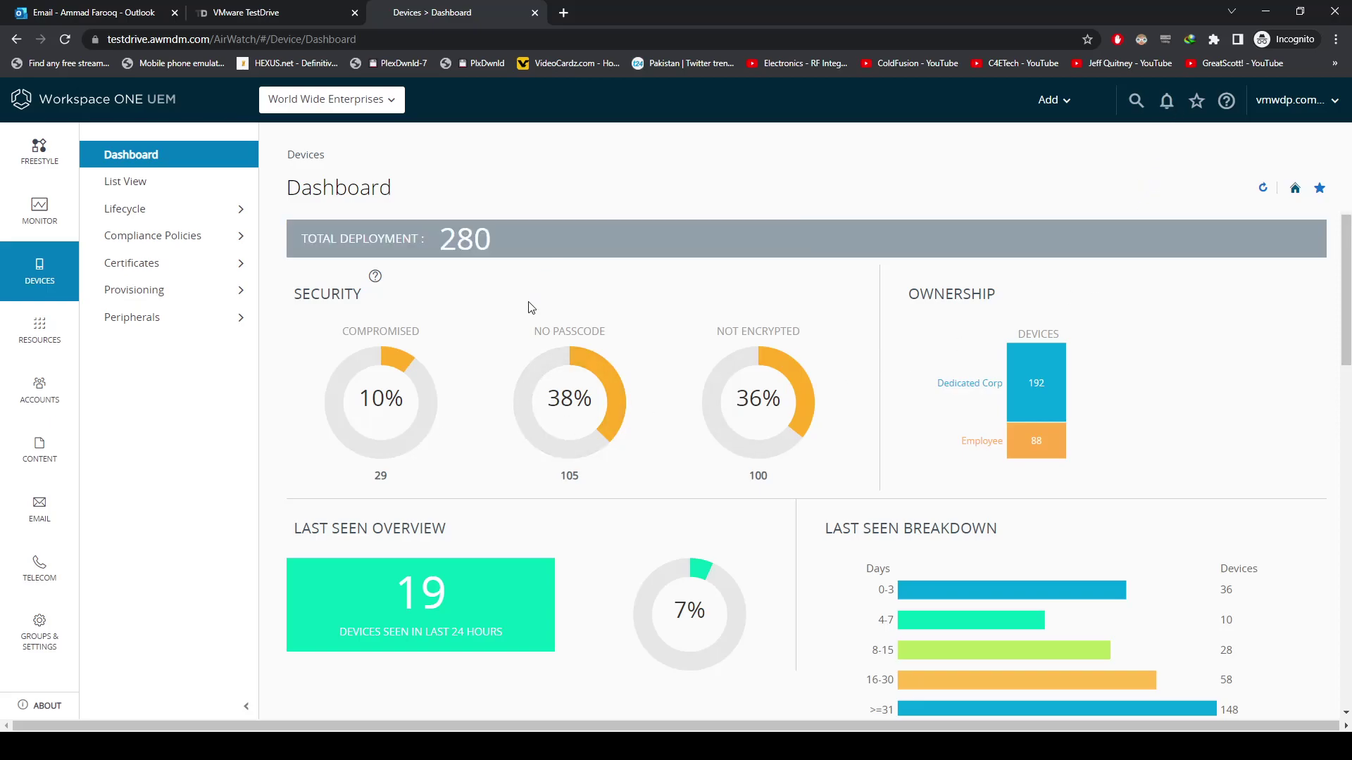
{"action": "scroll", "coordinate": [749, 458], "scroll_direction": "down", "scroll_amount": 4}
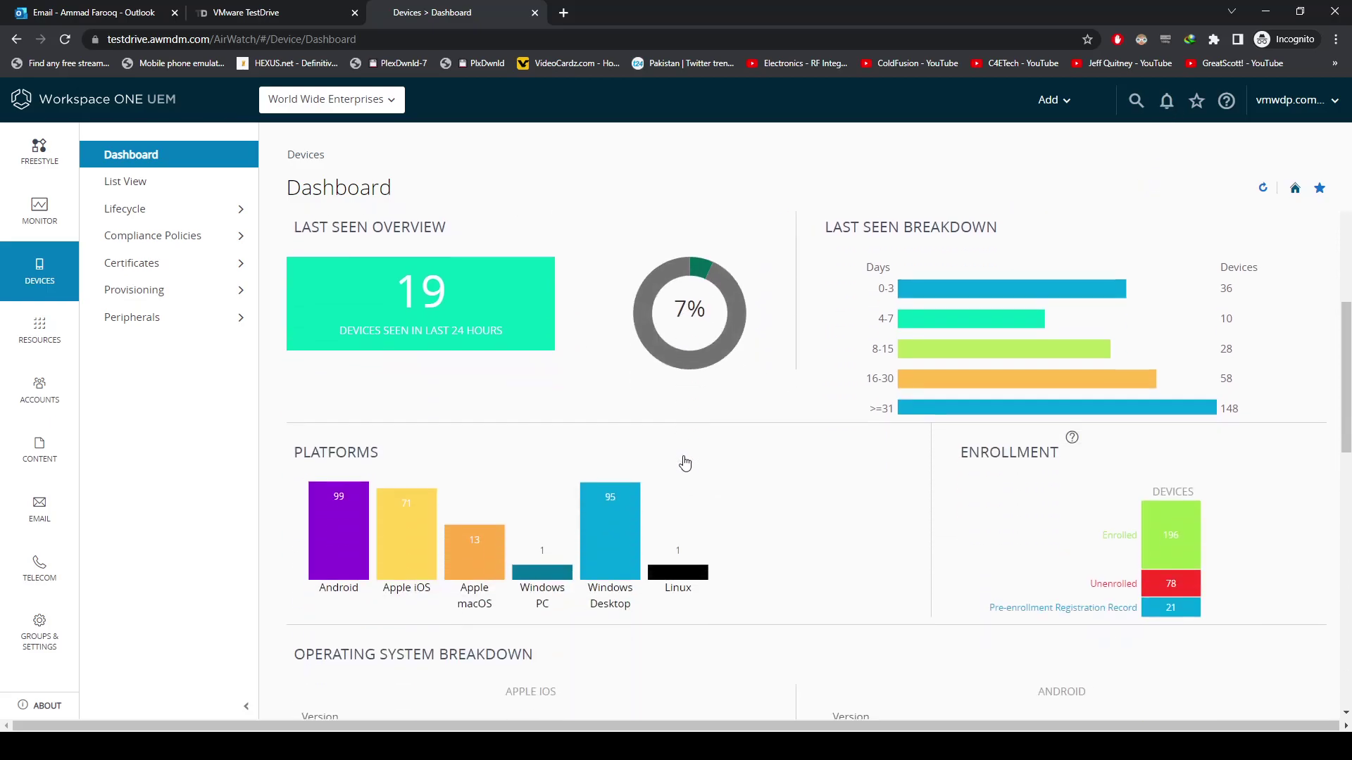
{"action": "scroll", "coordinate": [685, 463], "scroll_direction": "down", "scroll_amount": 1}
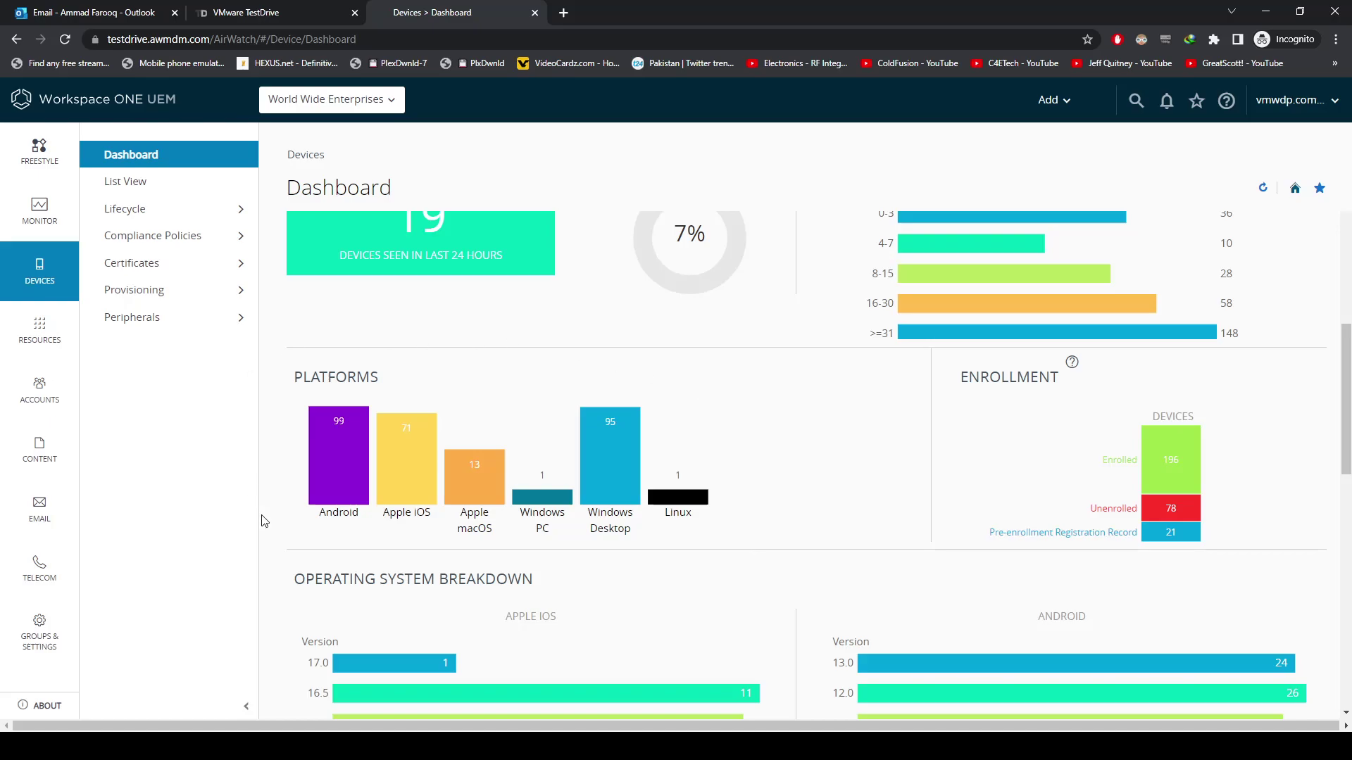
{"action": "scroll", "coordinate": [735, 441], "scroll_direction": "down", "scroll_amount": 1}
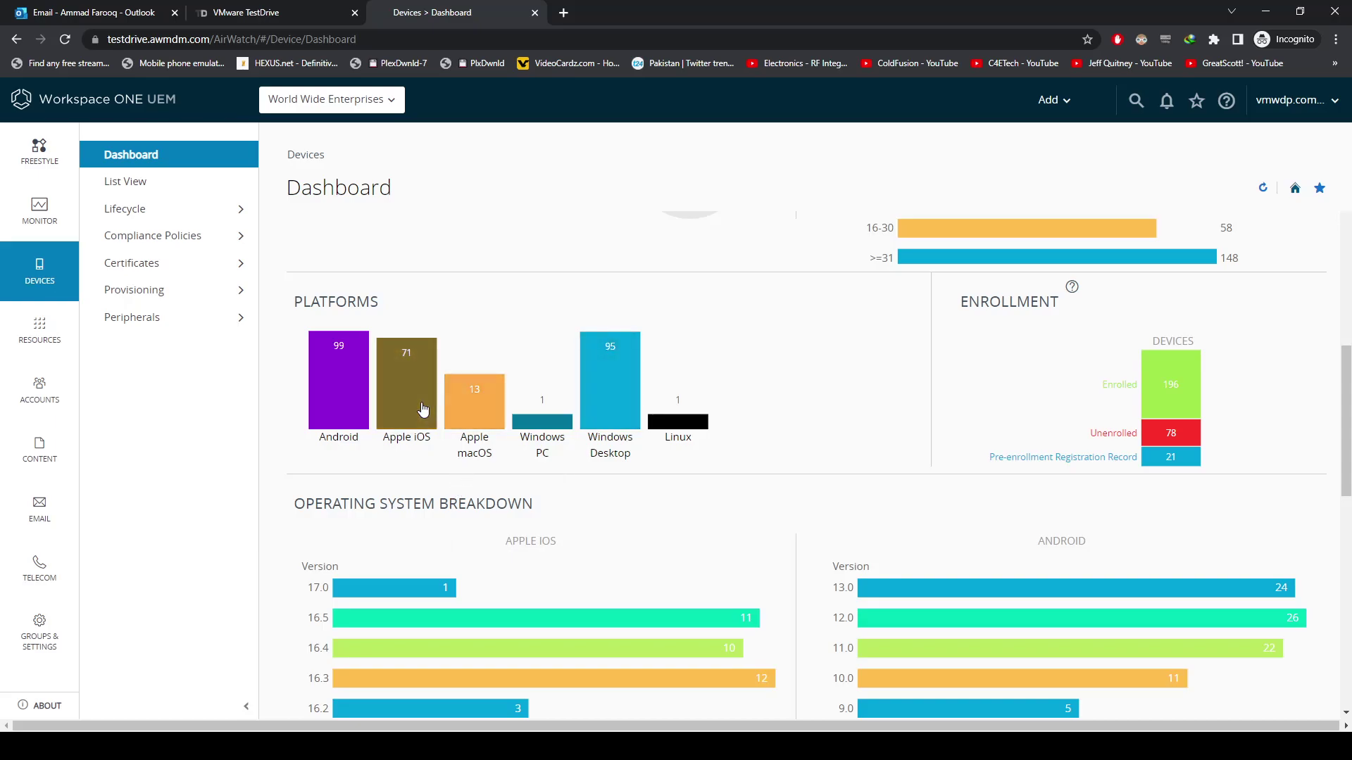
Open the list of Apple macOS devices from the Platforms chart and look through its entries
{"action": "left_click", "coordinate": [471, 421]}
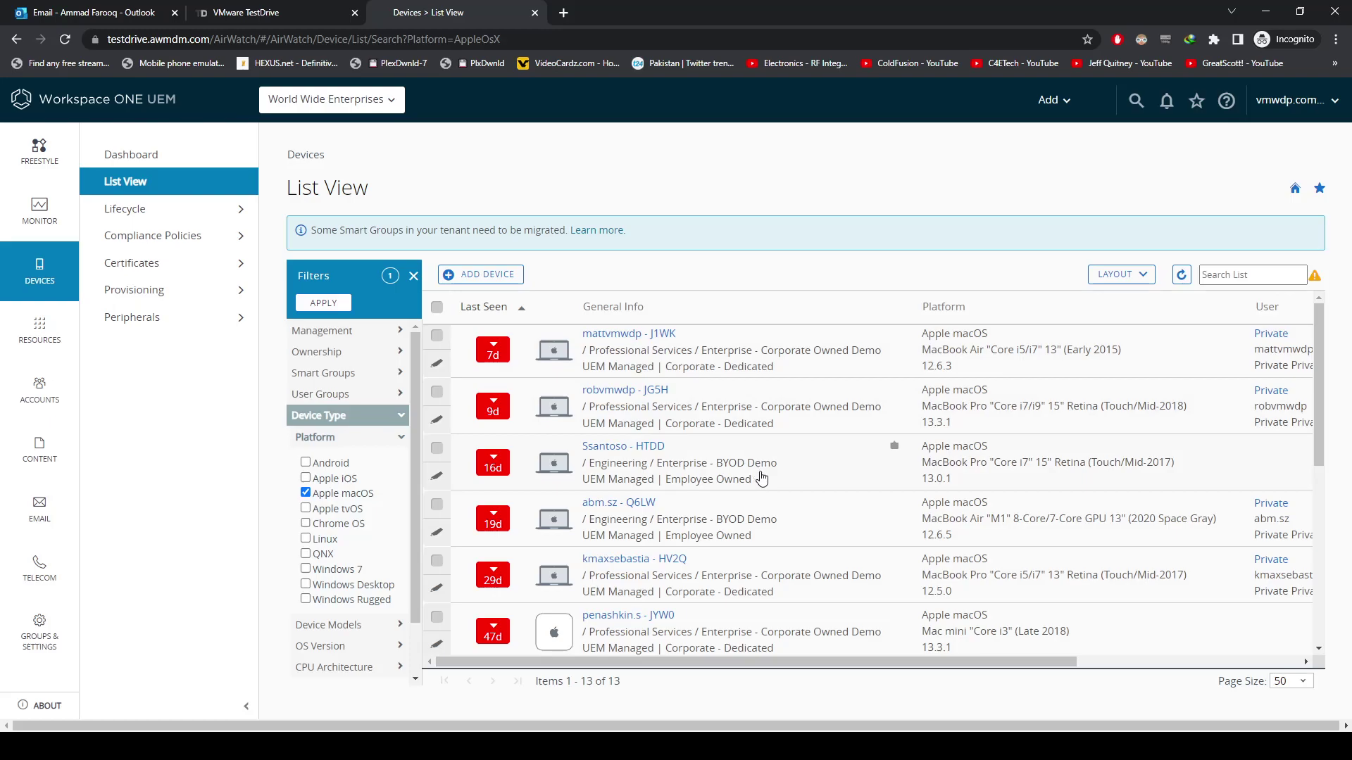
{"action": "scroll", "coordinate": [764, 486], "scroll_direction": "down", "scroll_amount": 5}
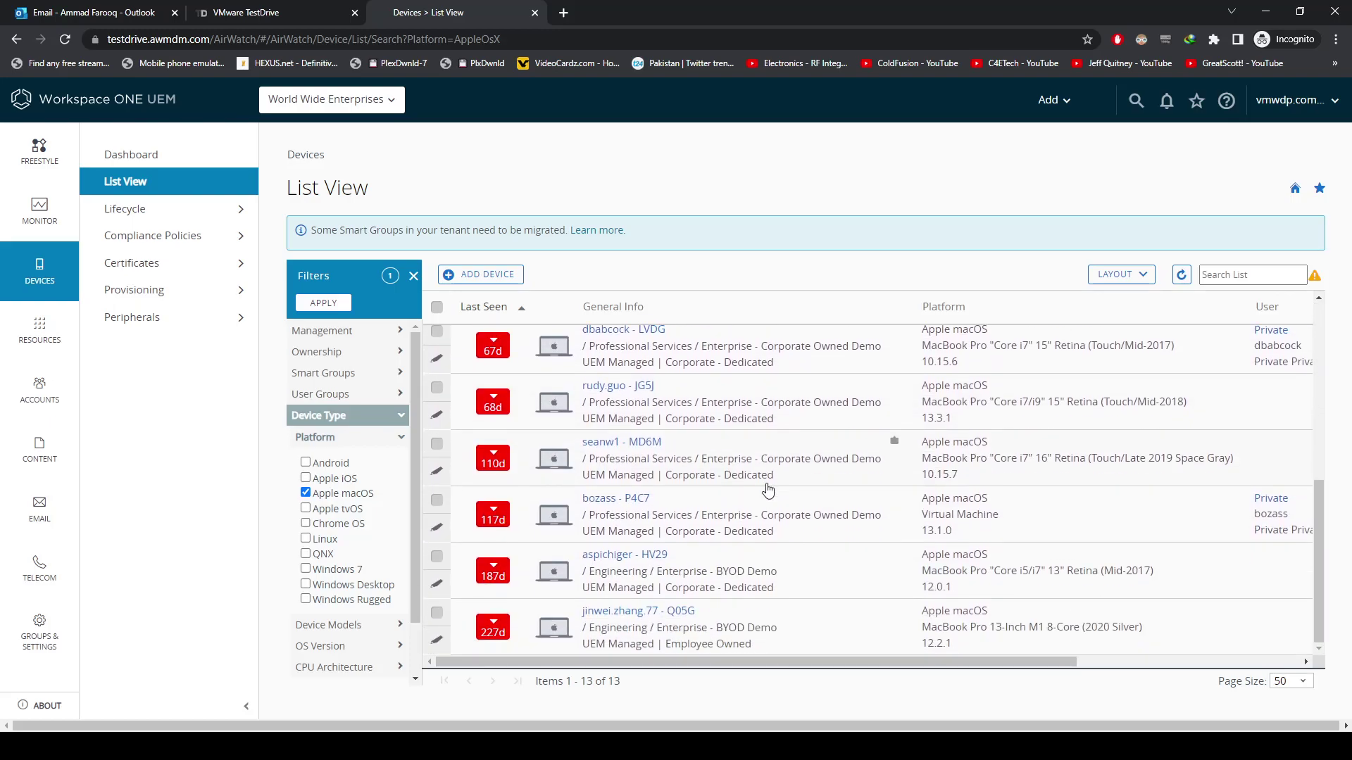
{"action": "scroll", "coordinate": [322, 484], "scroll_direction": "down", "scroll_amount": 2}
{"action": "scroll", "coordinate": [324, 489], "scroll_direction": "up", "scroll_amount": 2}
Go back to the Devices dashboard and check which kinds of items can be added from the console header
{"action": "left_click", "coordinate": [41, 280]}
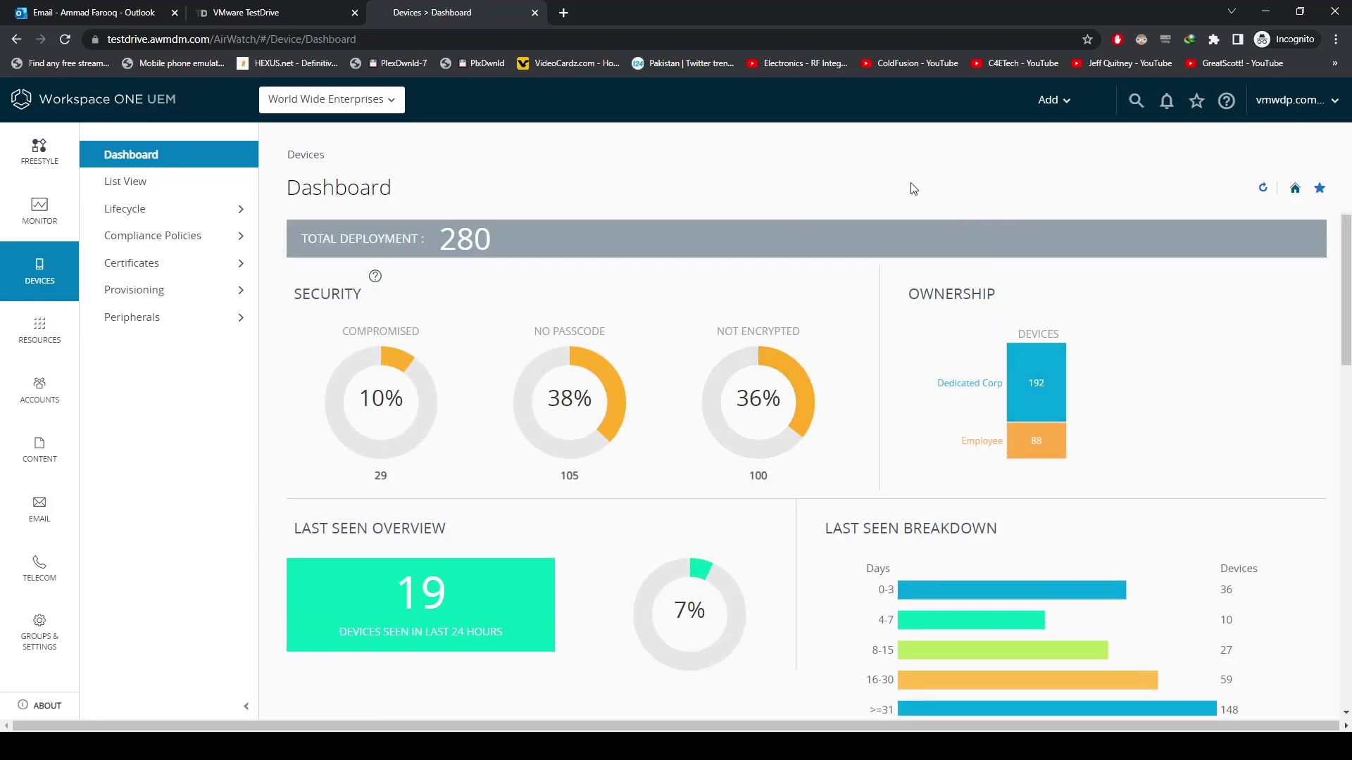
{"action": "left_click", "coordinate": [1061, 111]}
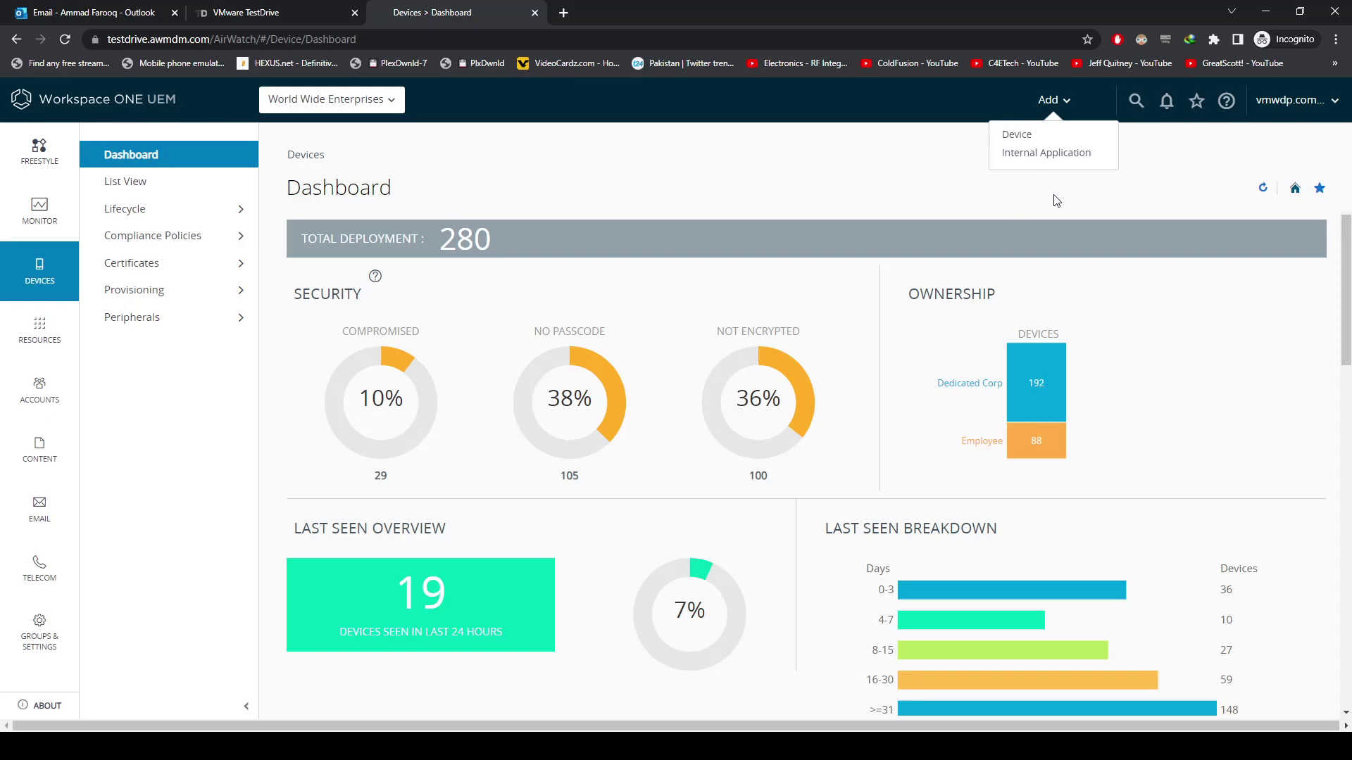
{"action": "left_click", "coordinate": [1068, 102]}
Examine the dashboard's operating system breakdown for Apple iOS, Android, macOS, Windows Desktop and Windows Rugged
{"action": "scroll", "coordinate": [647, 340], "scroll_direction": "down", "scroll_amount": 10}
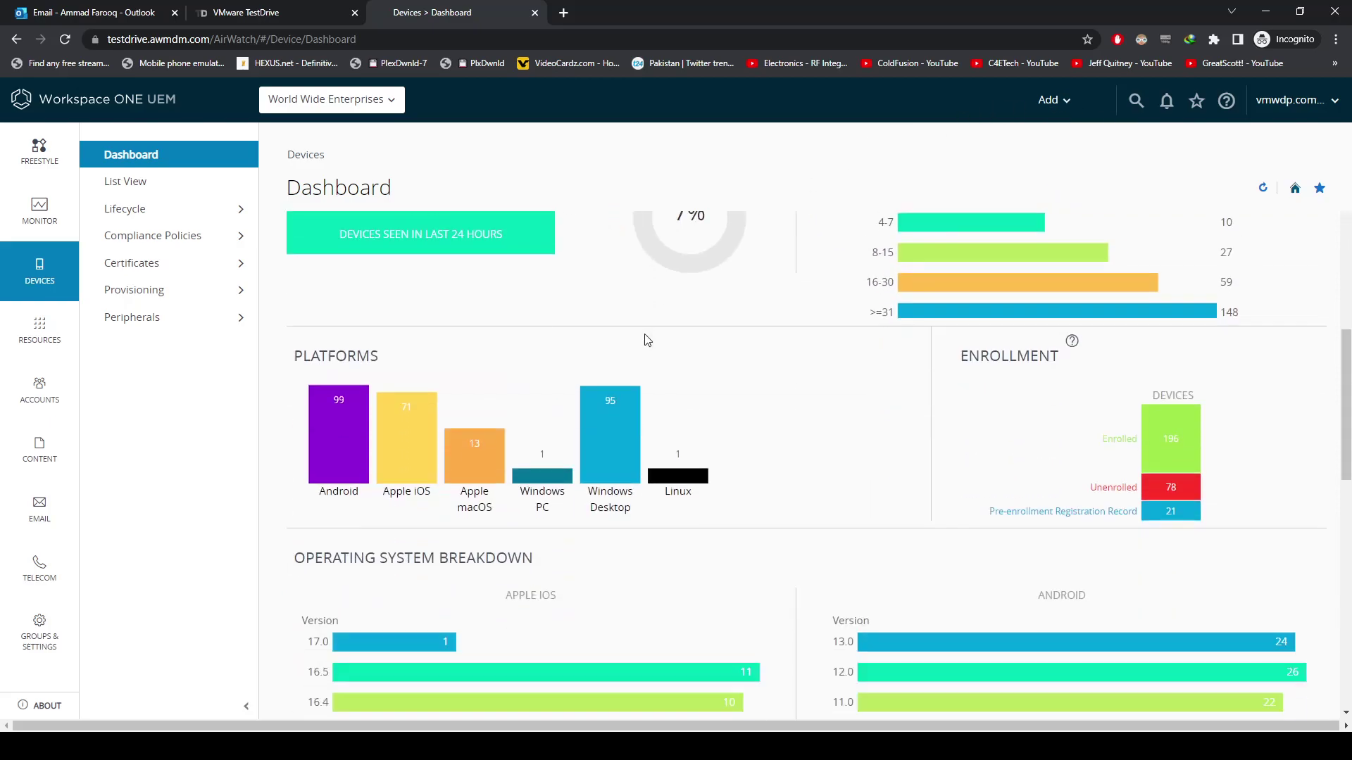
{"action": "scroll", "coordinate": [852, 346], "scroll_direction": "down", "scroll_amount": 3}
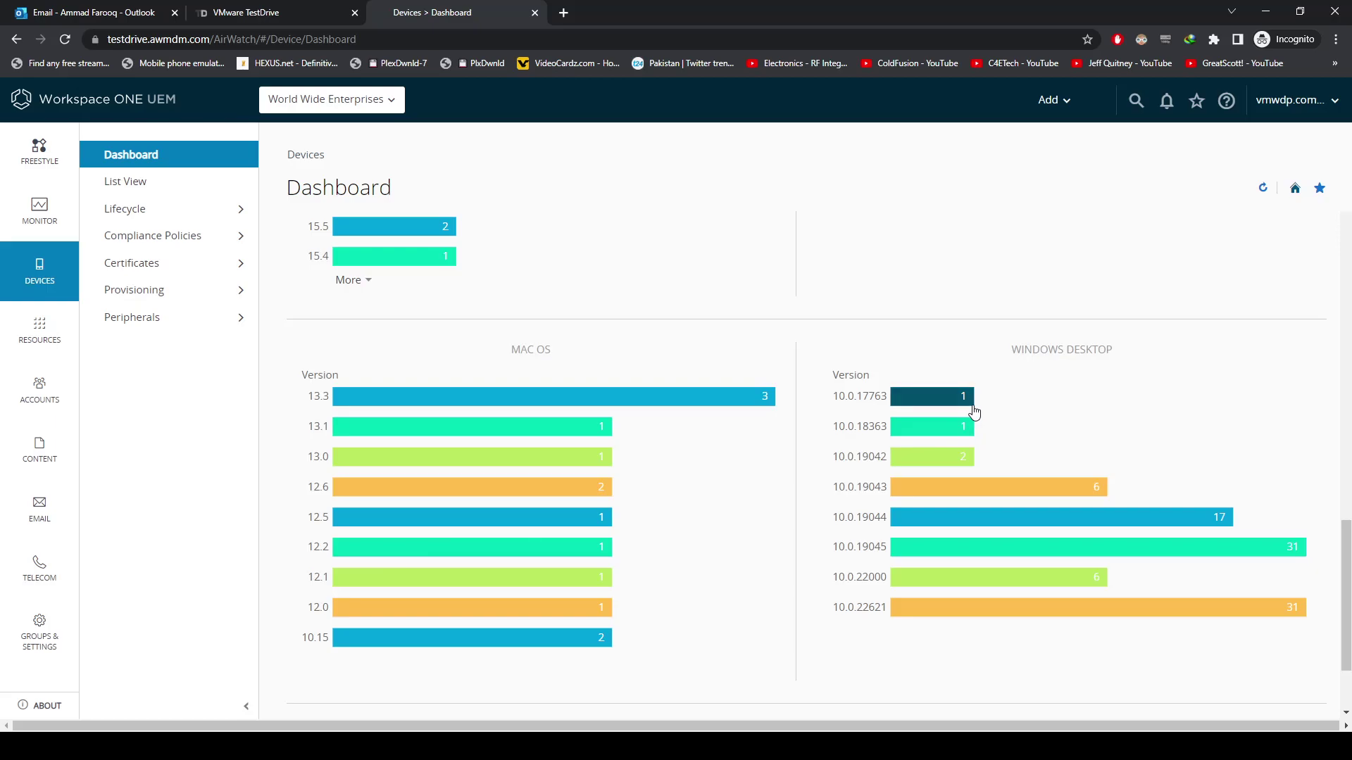
{"action": "scroll", "coordinate": [973, 413], "scroll_direction": "down", "scroll_amount": 2}
{"action": "scroll", "coordinate": [619, 436], "scroll_direction": "up", "scroll_amount": 7}
{"action": "scroll", "coordinate": [618, 435], "scroll_direction": "down", "scroll_amount": 7}
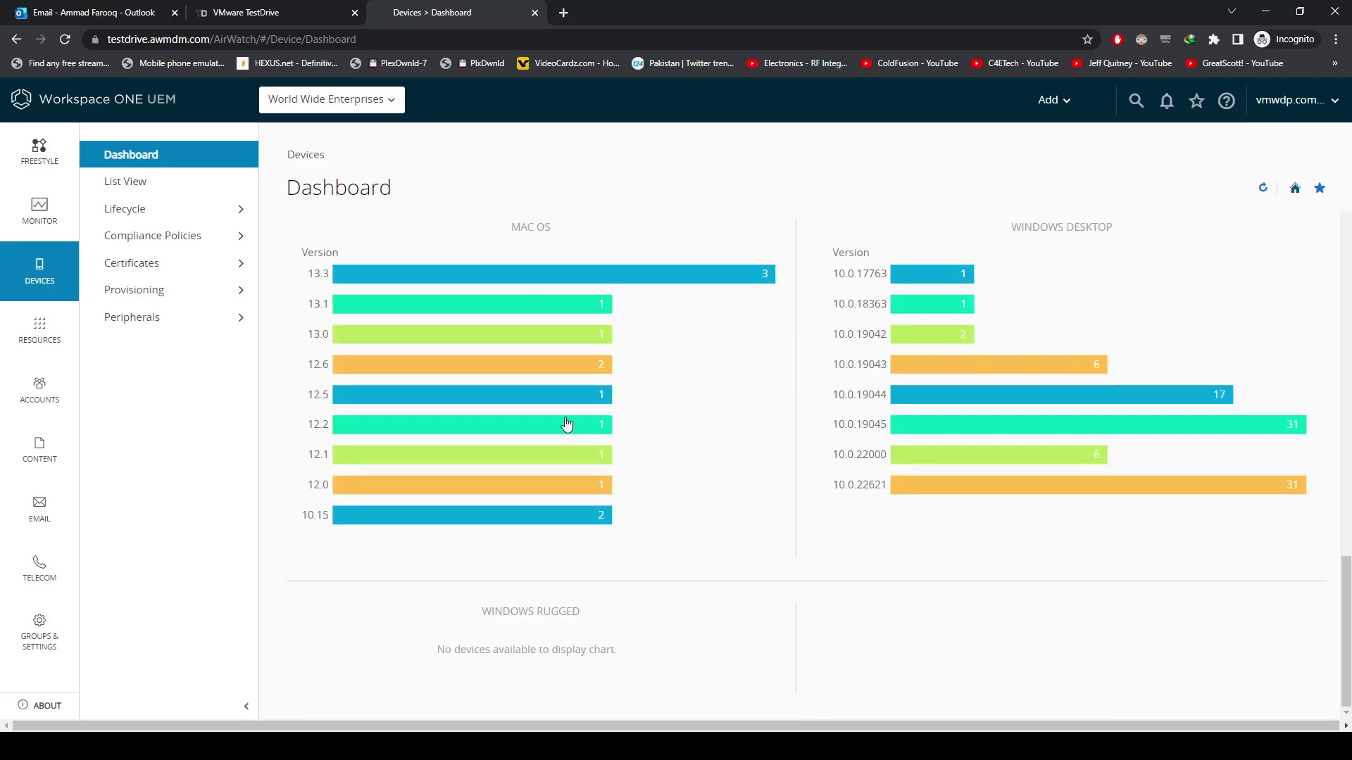
{"action": "scroll", "coordinate": [510, 307], "scroll_direction": "up", "scroll_amount": 6}
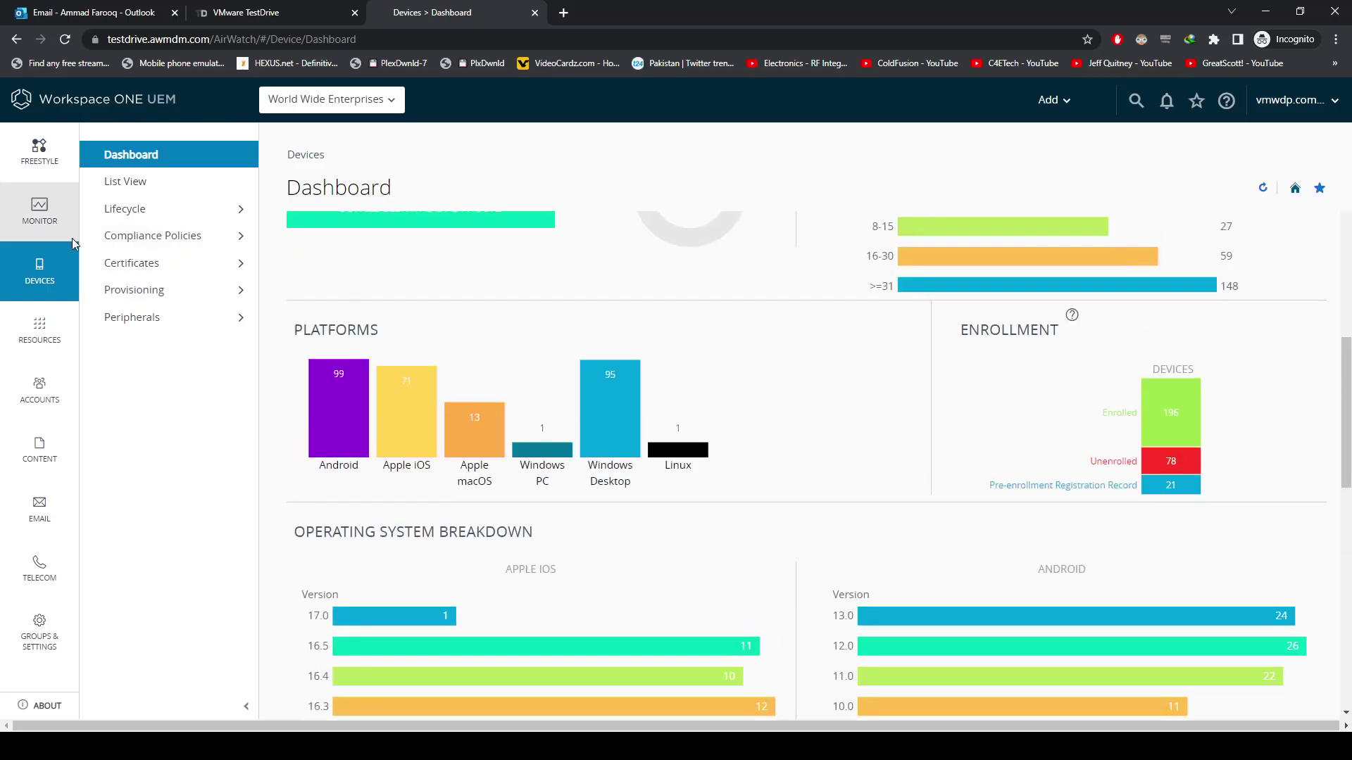
Open the Monitor overview and review its device, compliance, profile and app version sections
{"action": "left_click", "coordinate": [35, 215]}
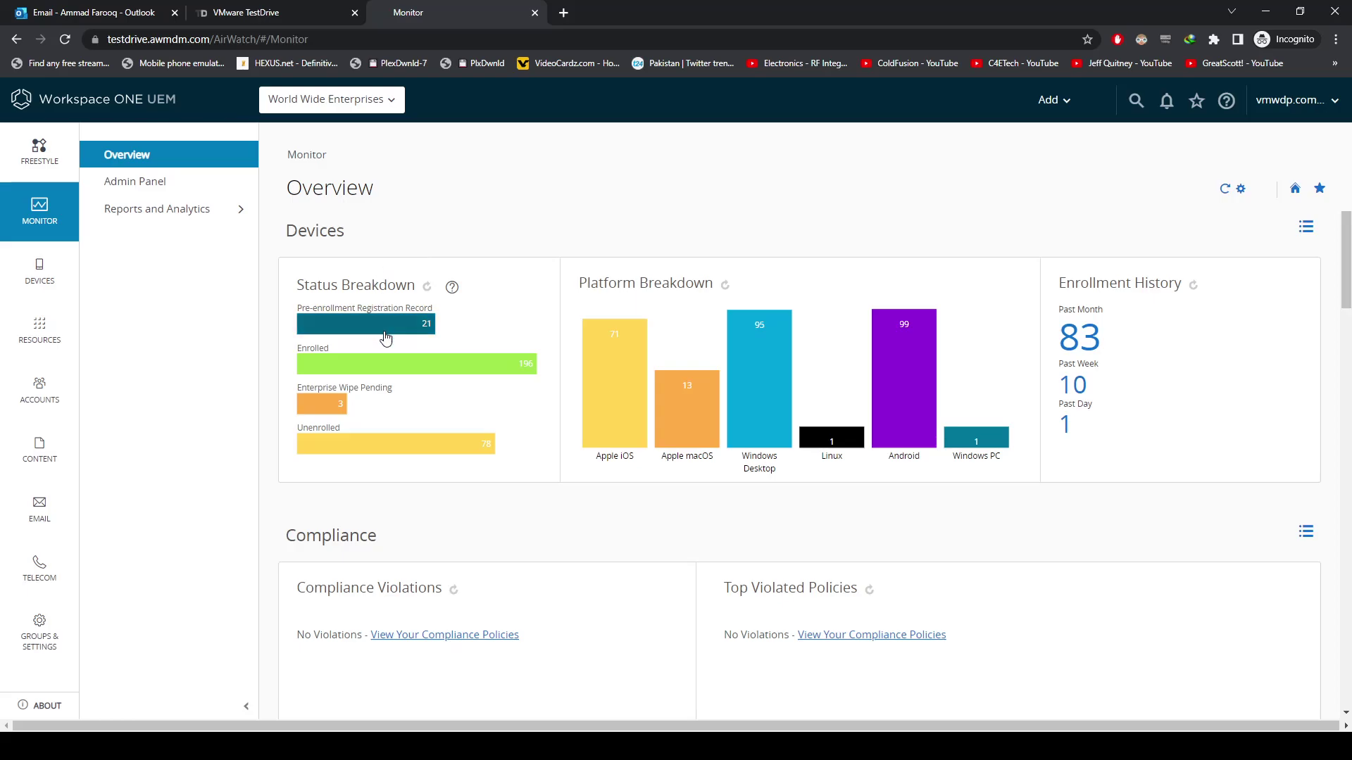
{"action": "scroll", "coordinate": [724, 416], "scroll_direction": "down", "scroll_amount": 5}
{"action": "scroll", "coordinate": [729, 420], "scroll_direction": "down", "scroll_amount": 5}
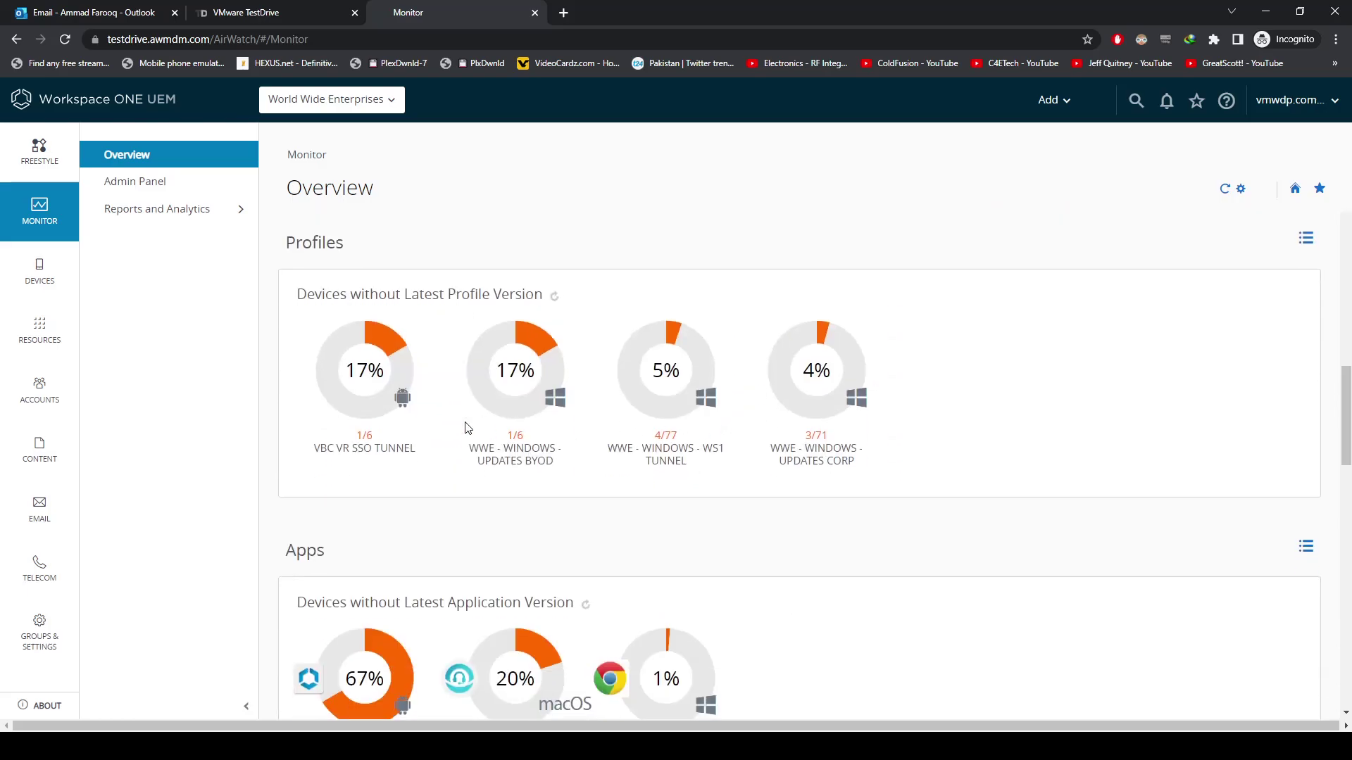
{"action": "scroll", "coordinate": [369, 433], "scroll_direction": "down", "scroll_amount": 3}
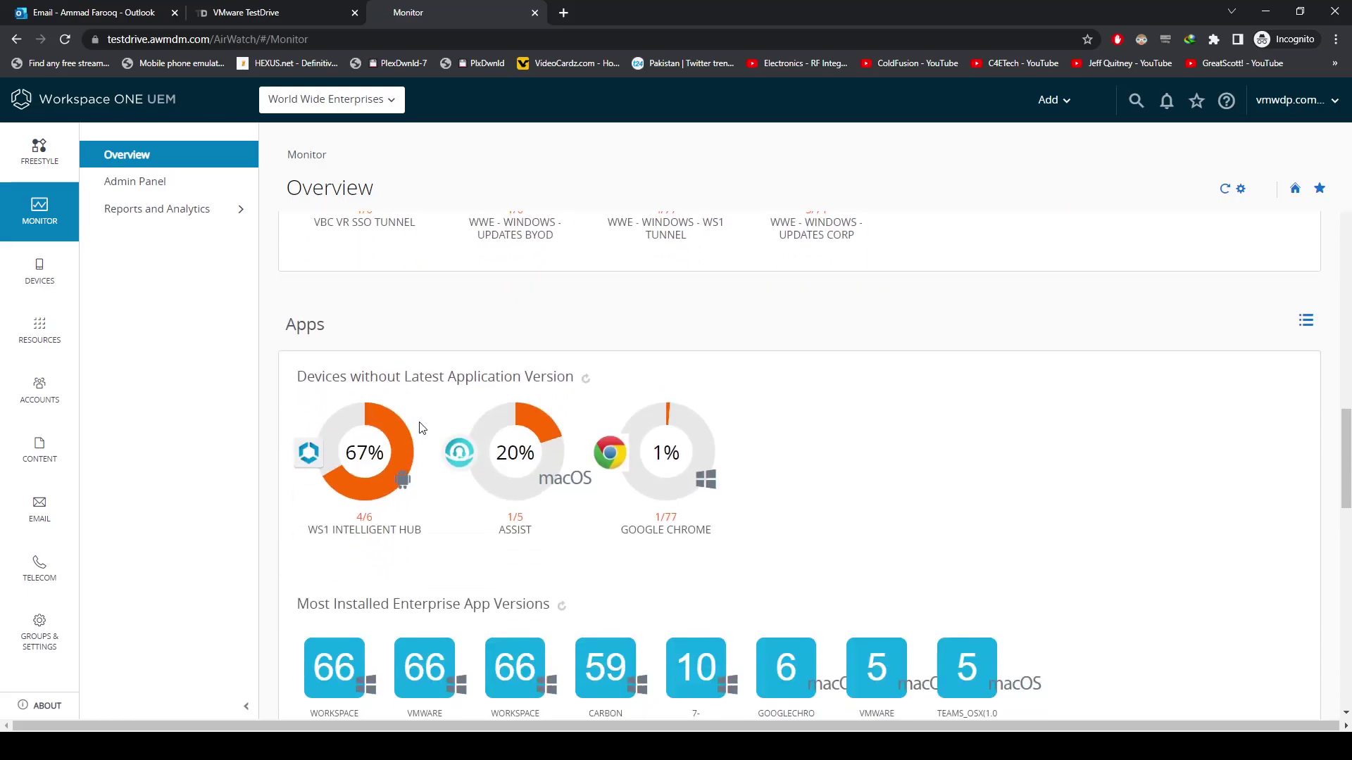
{"action": "scroll", "coordinate": [421, 428], "scroll_direction": "down", "scroll_amount": 3}
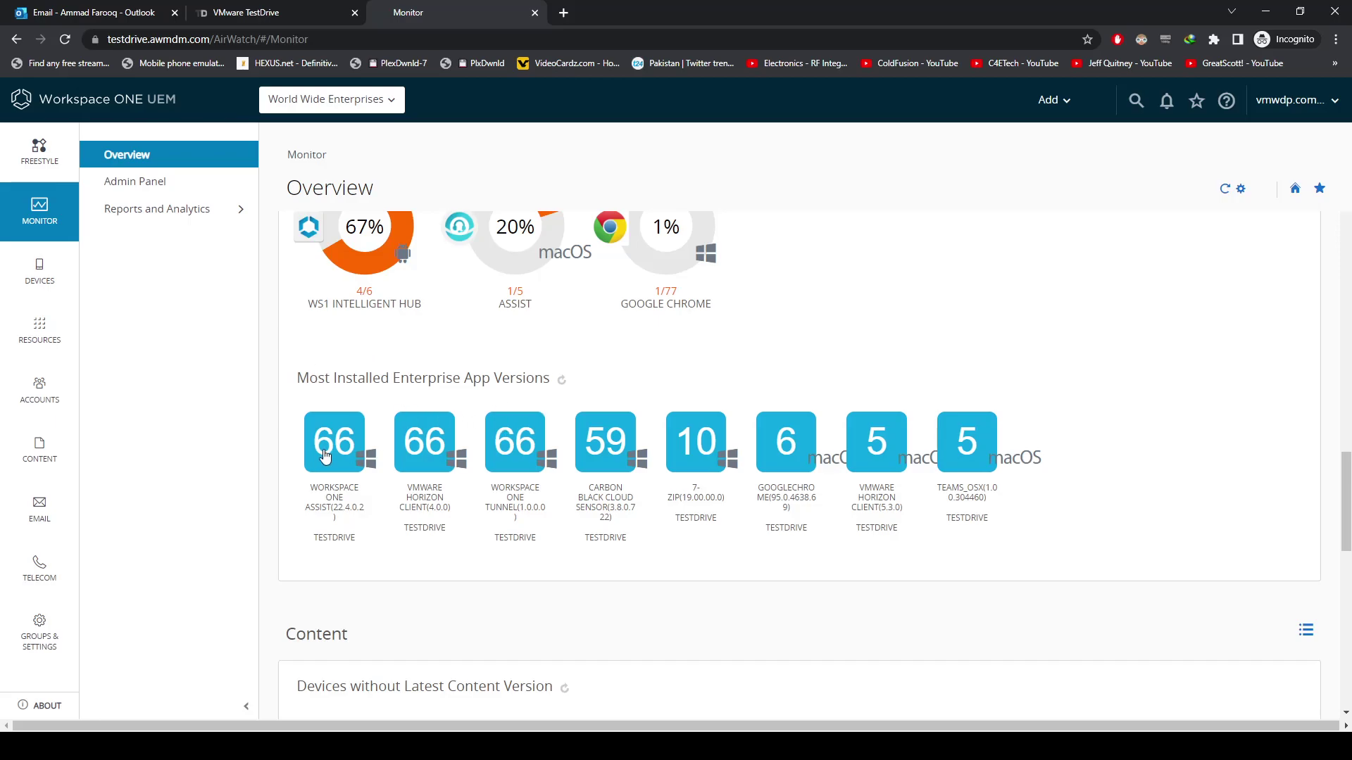
{"action": "scroll", "coordinate": [730, 394], "scroll_direction": "up", "scroll_amount": 5}
Open the internal native apps list under Resources and view its second page
{"action": "left_click", "coordinate": [40, 330]}
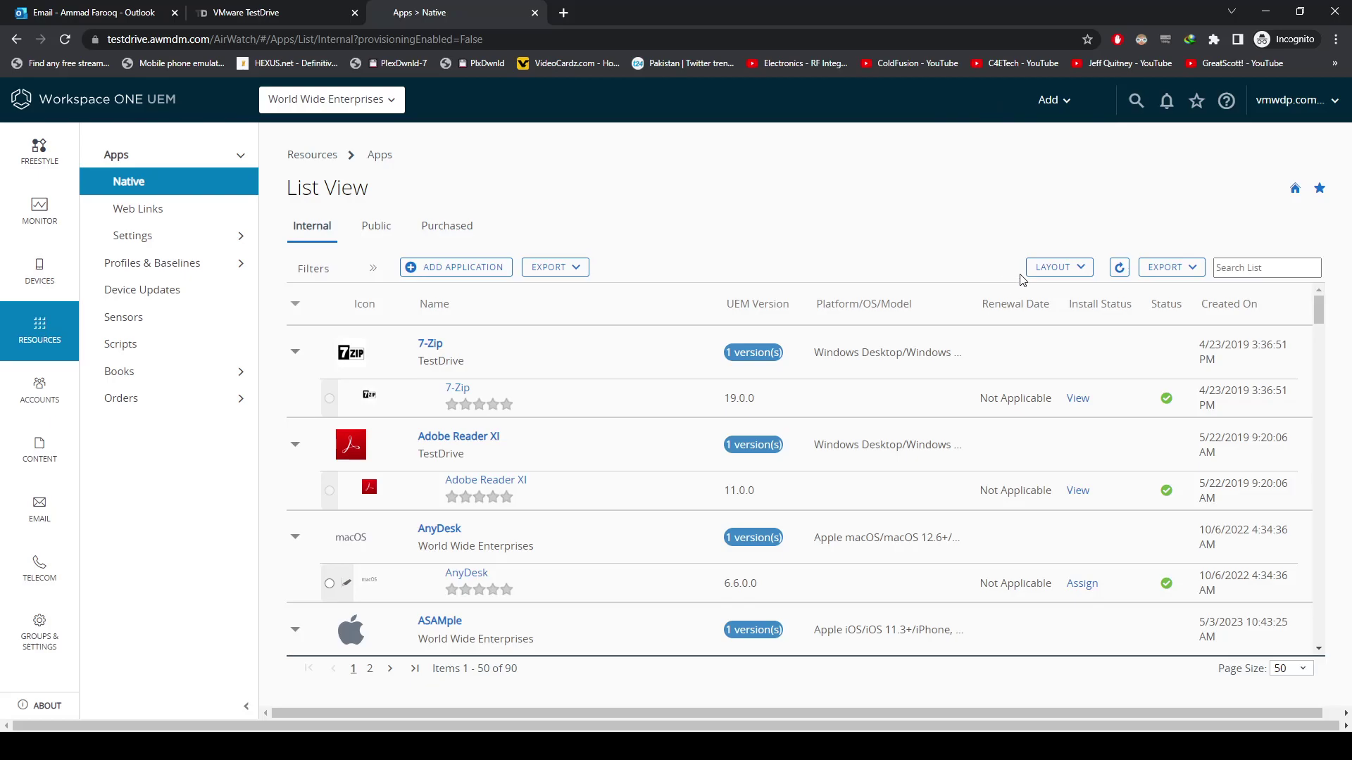
{"action": "left_click", "coordinate": [370, 668]}
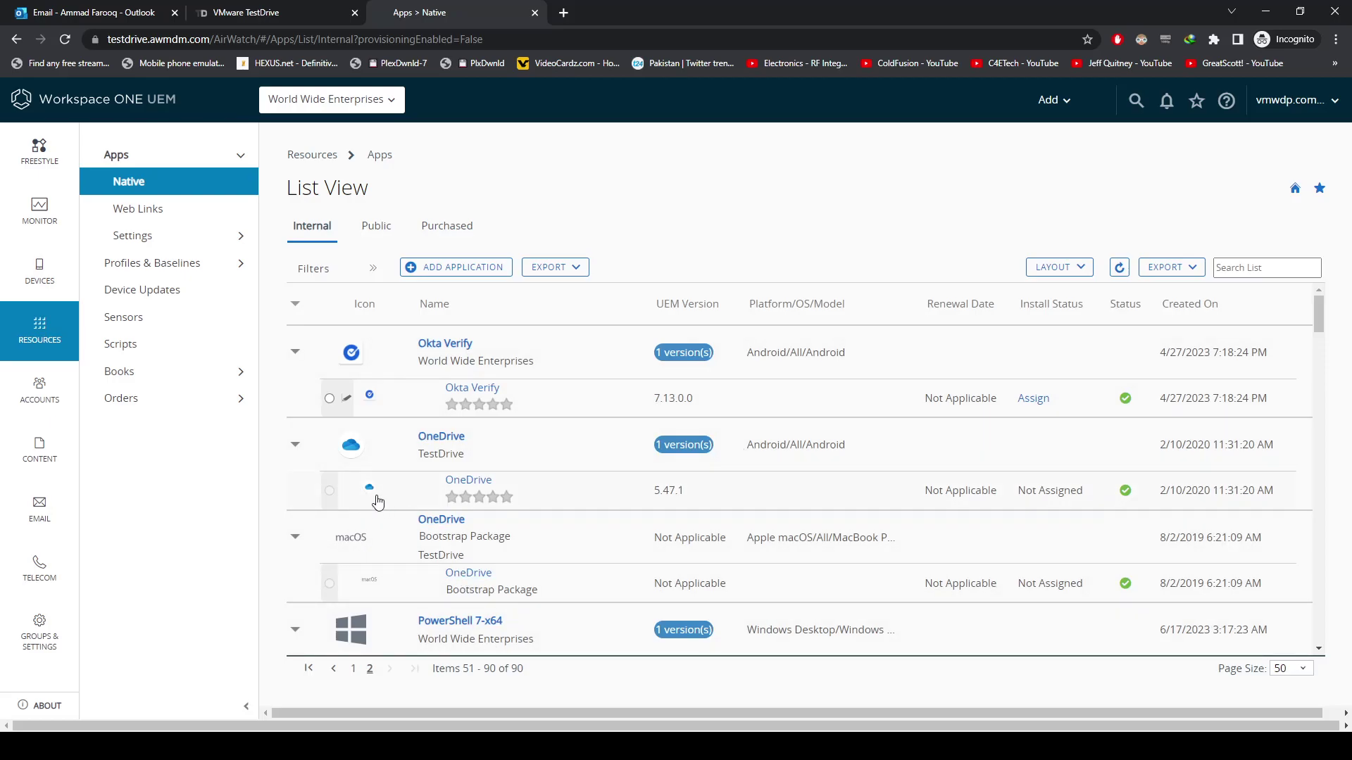
Open the user accounts list and look through the enrolled users on its first page
{"action": "mouse_move", "coordinate": [36, 387]}
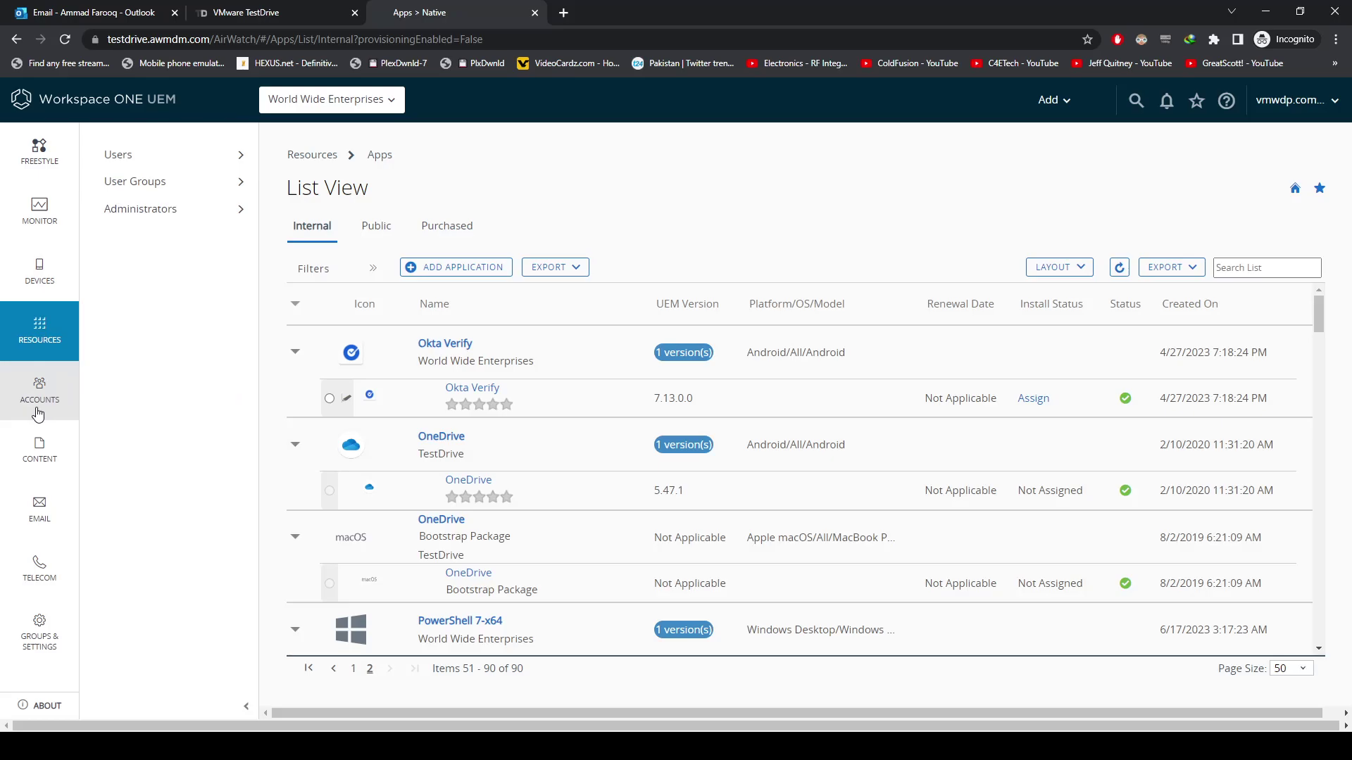
{"action": "left_click", "coordinate": [70, 405]}
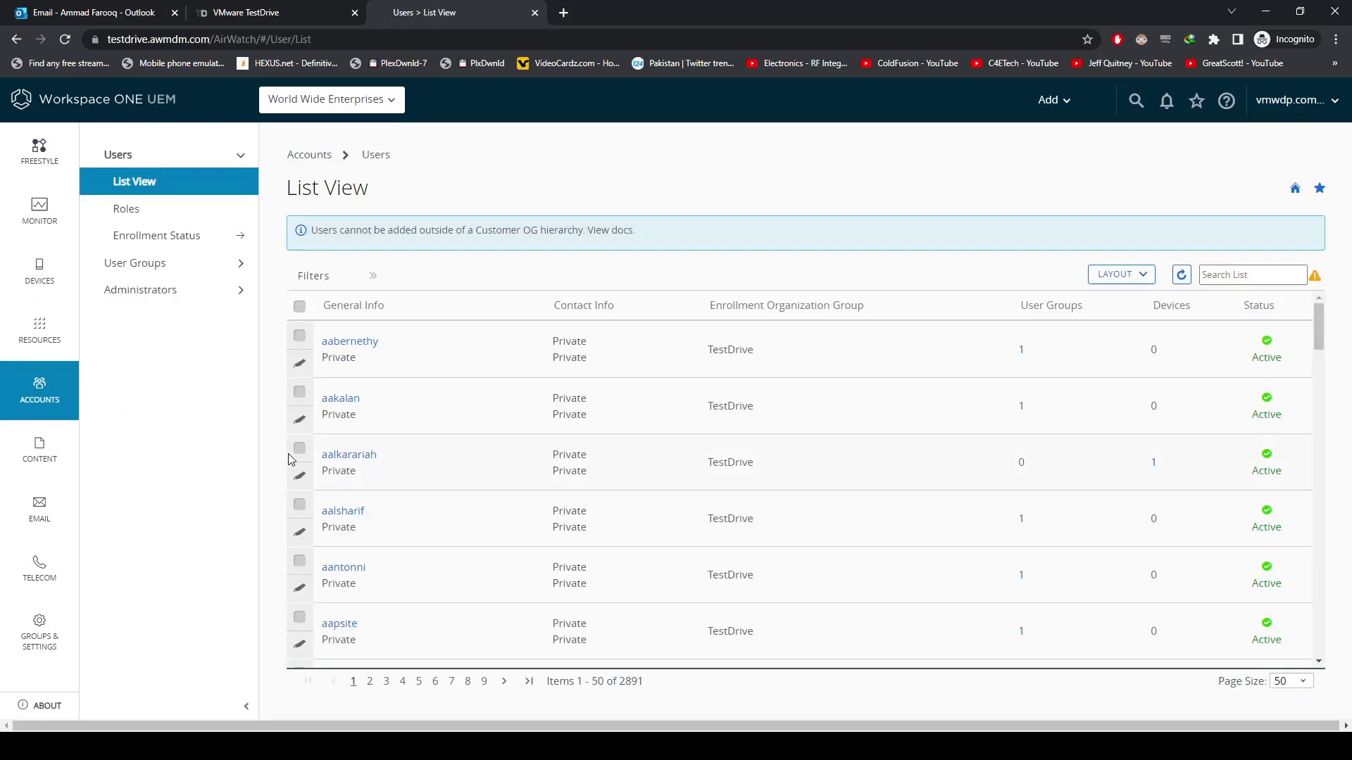
{"action": "scroll", "coordinate": [422, 363], "scroll_direction": "down", "scroll_amount": 12}
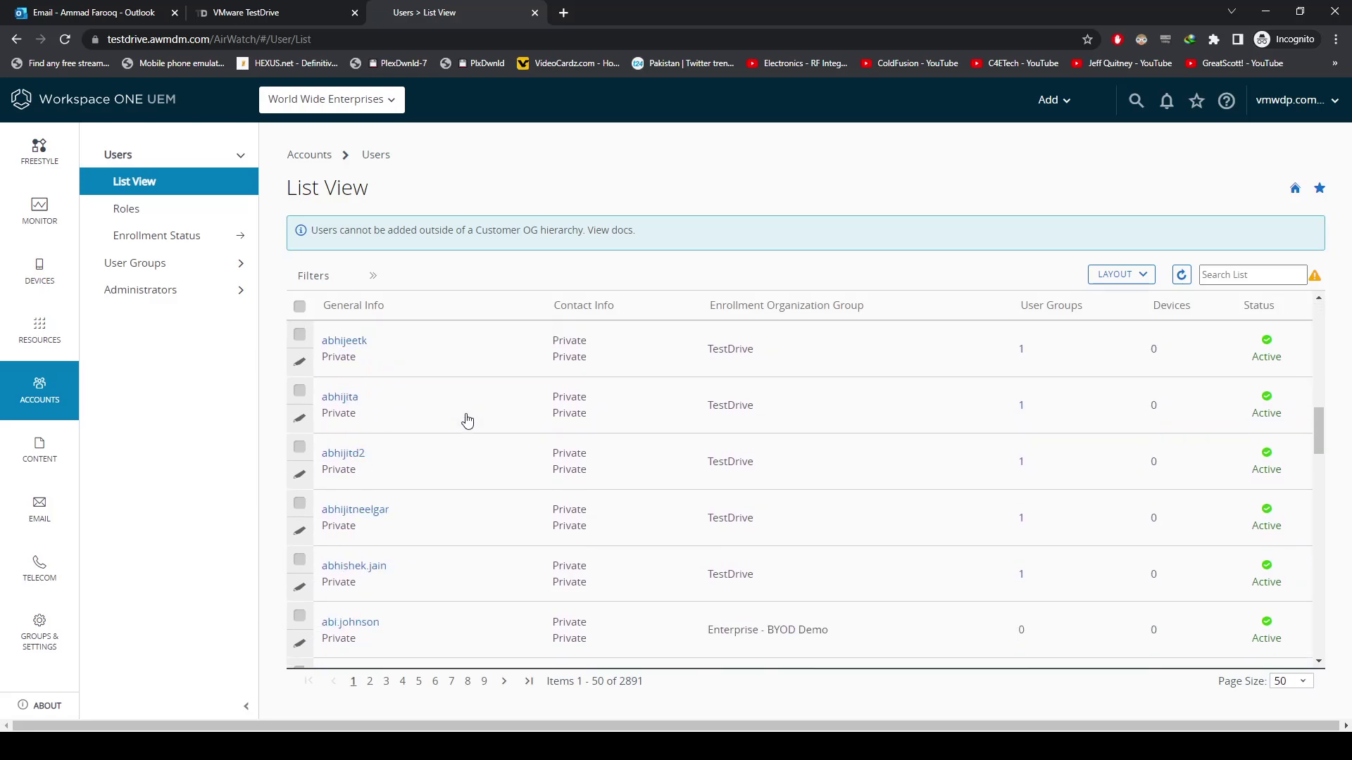
{"action": "scroll", "coordinate": [467, 420], "scroll_direction": "down", "scroll_amount": 10}
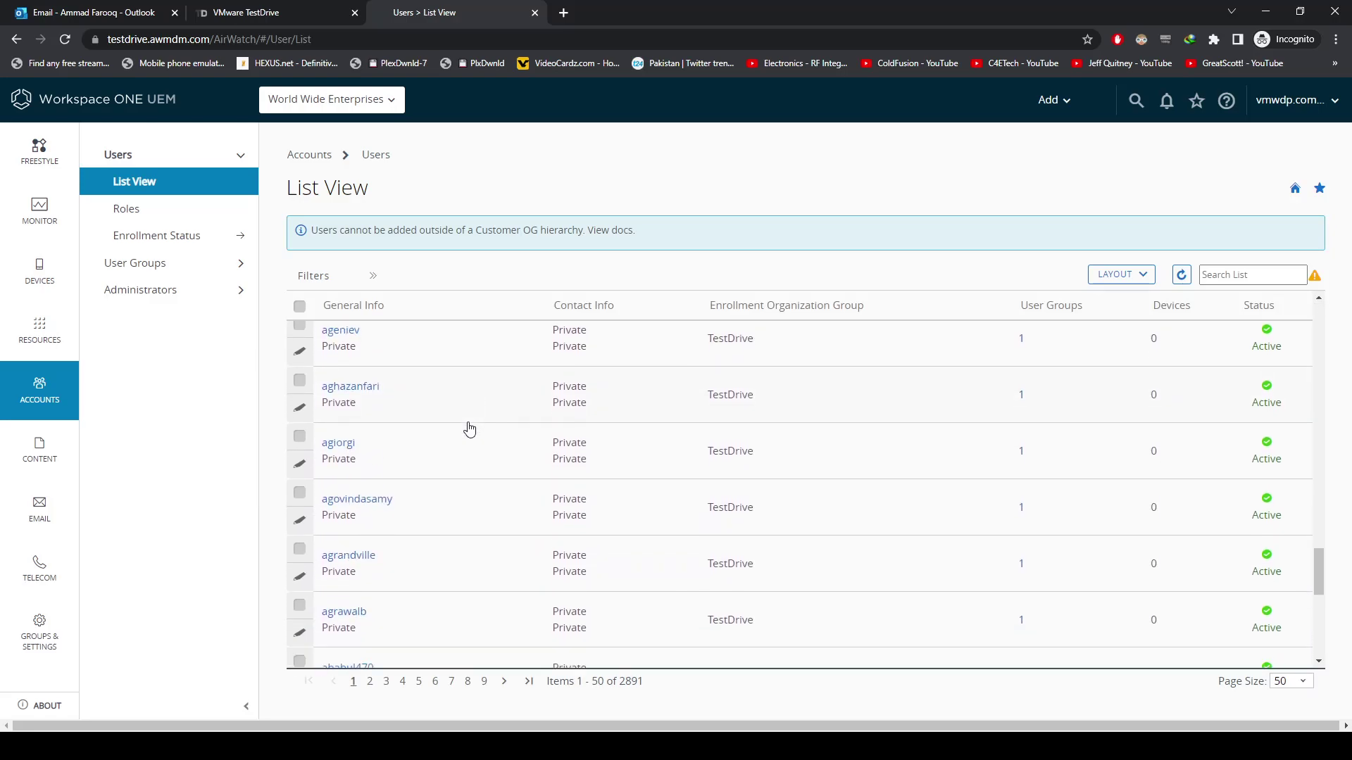
Look through the remaining users on the list's first page down to the item count
{"action": "scroll", "coordinate": [469, 428], "scroll_direction": "down", "scroll_amount": 8}
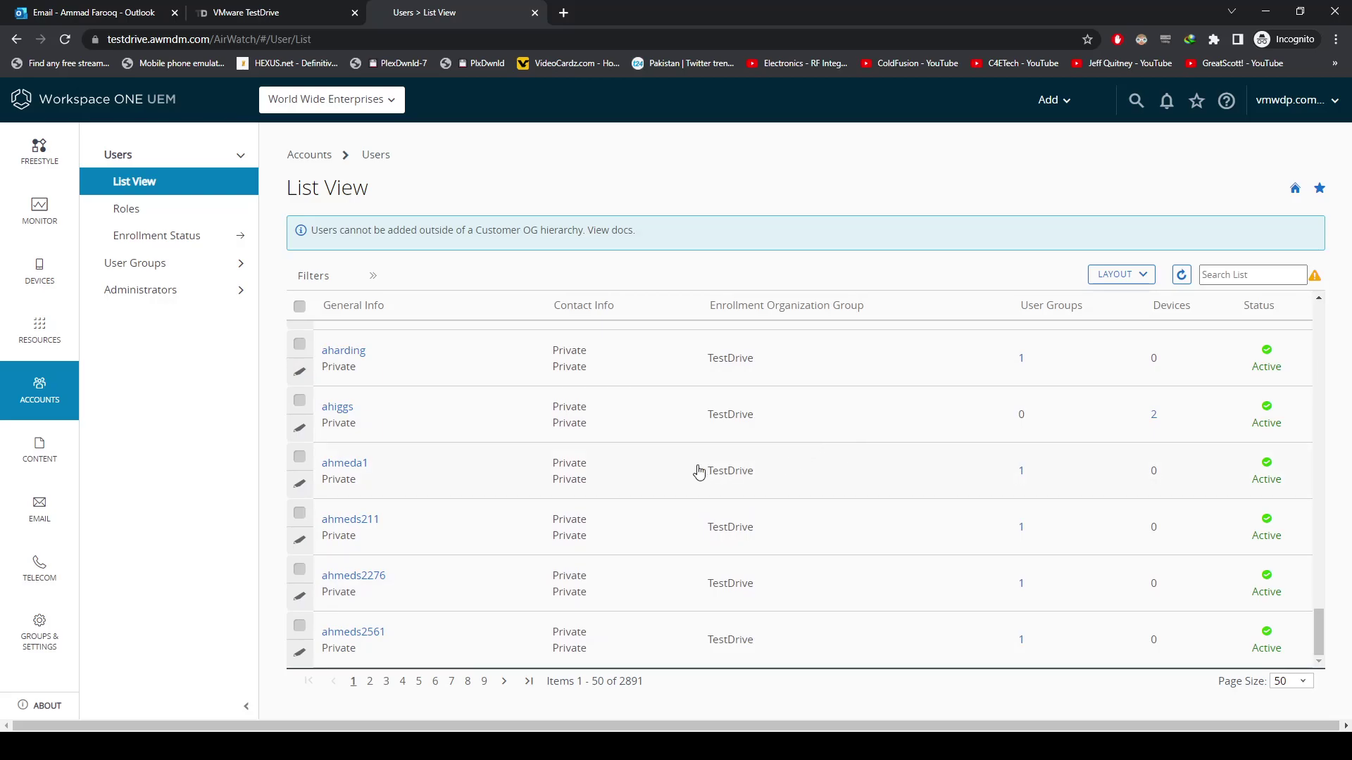
{"action": "left_click_drag", "start_coordinate": [632, 680], "coordinate": [688, 682]}
{"action": "left_click", "coordinate": [731, 700]}
Open the organization groups list under Groups & Settings and show the groups beneath World Wide Enterprises
{"action": "left_click", "coordinate": [39, 645]}
{"action": "left_click", "coordinate": [126, 160]}
{"action": "left_click", "coordinate": [138, 188]}
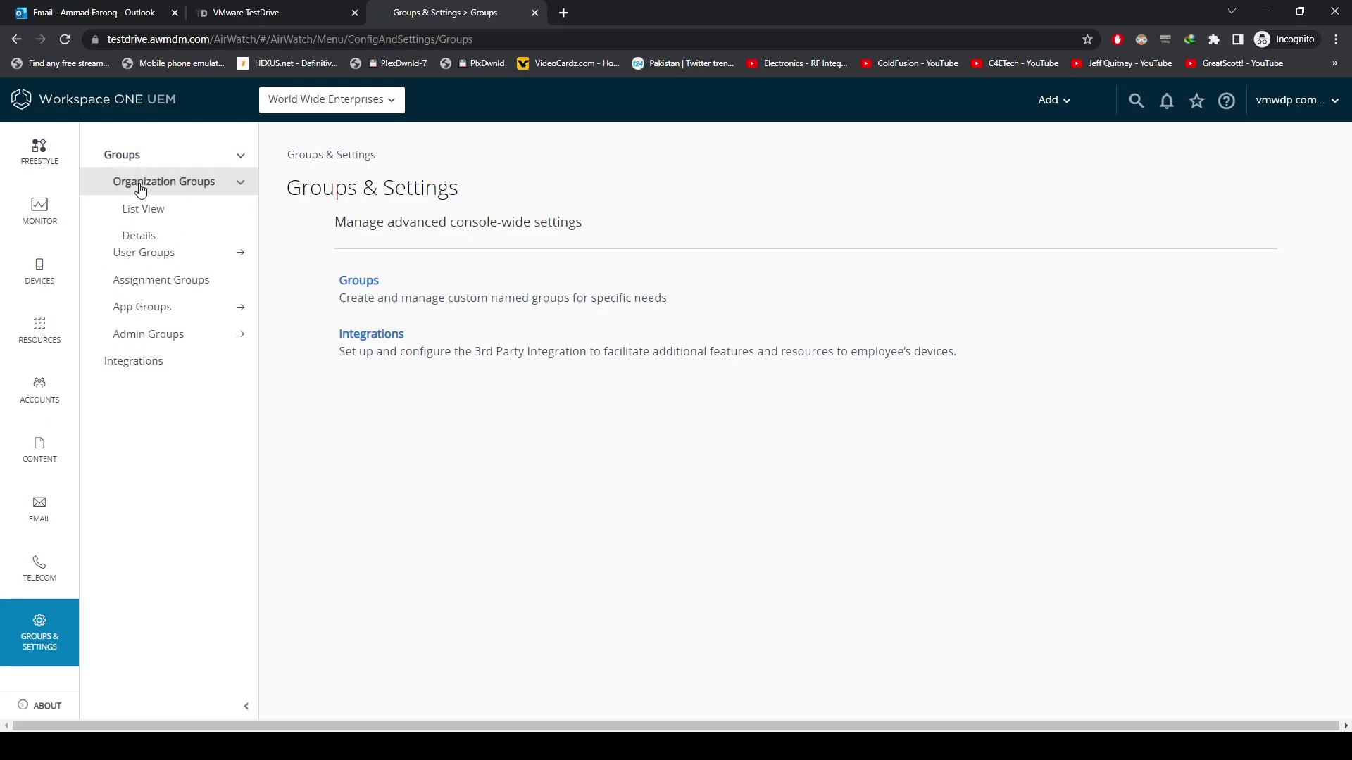
{"action": "left_click", "coordinate": [143, 207]}
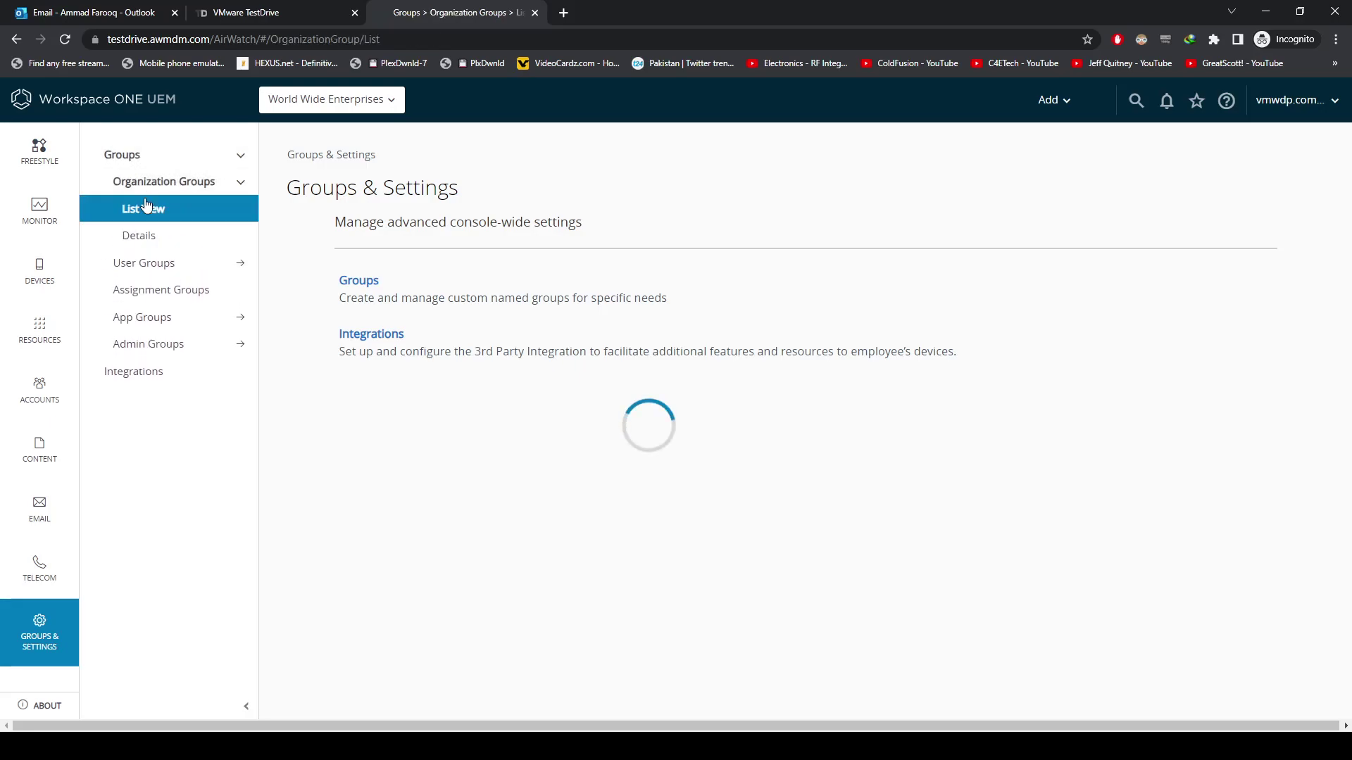
{"action": "left_click", "coordinate": [296, 259]}
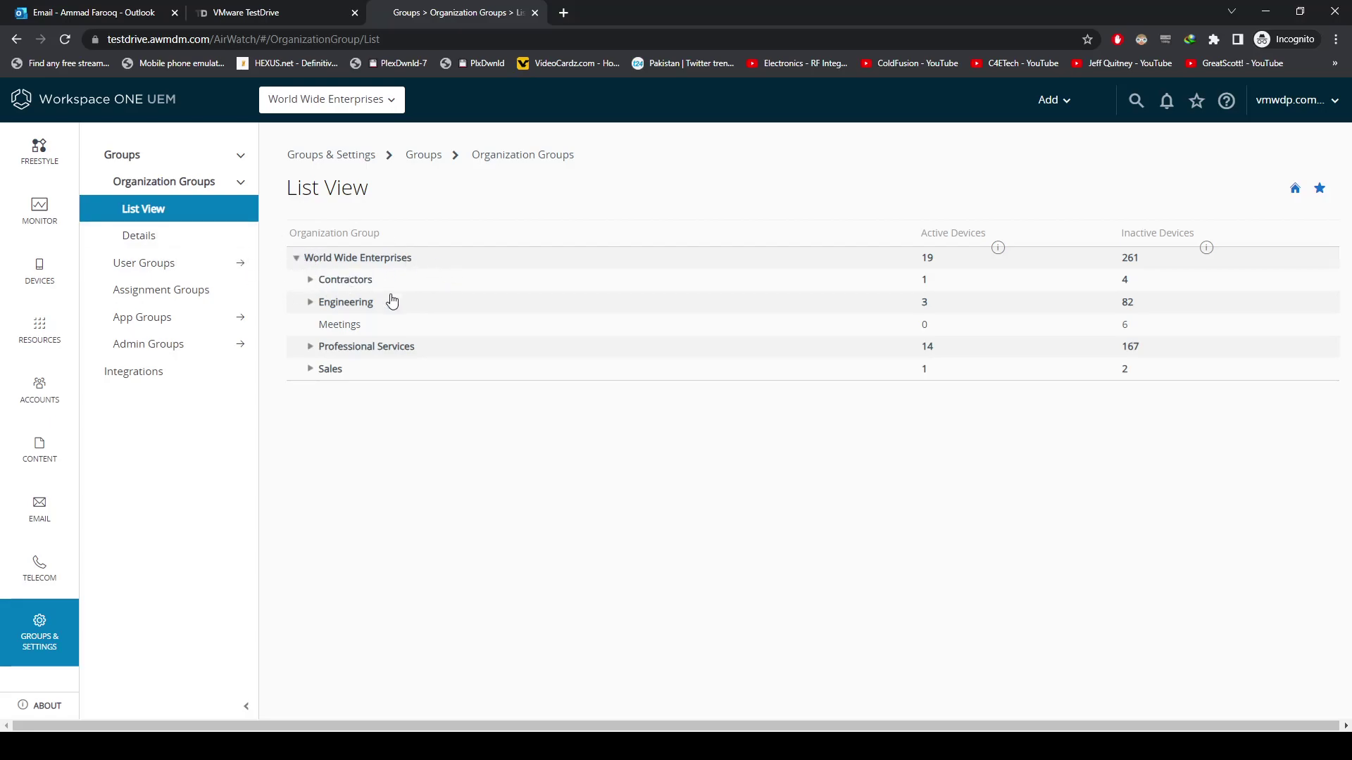
Inspect the child groups of Engineering and Sales, and view the details page for World Wide Enterprises
{"action": "left_click", "coordinate": [310, 303]}
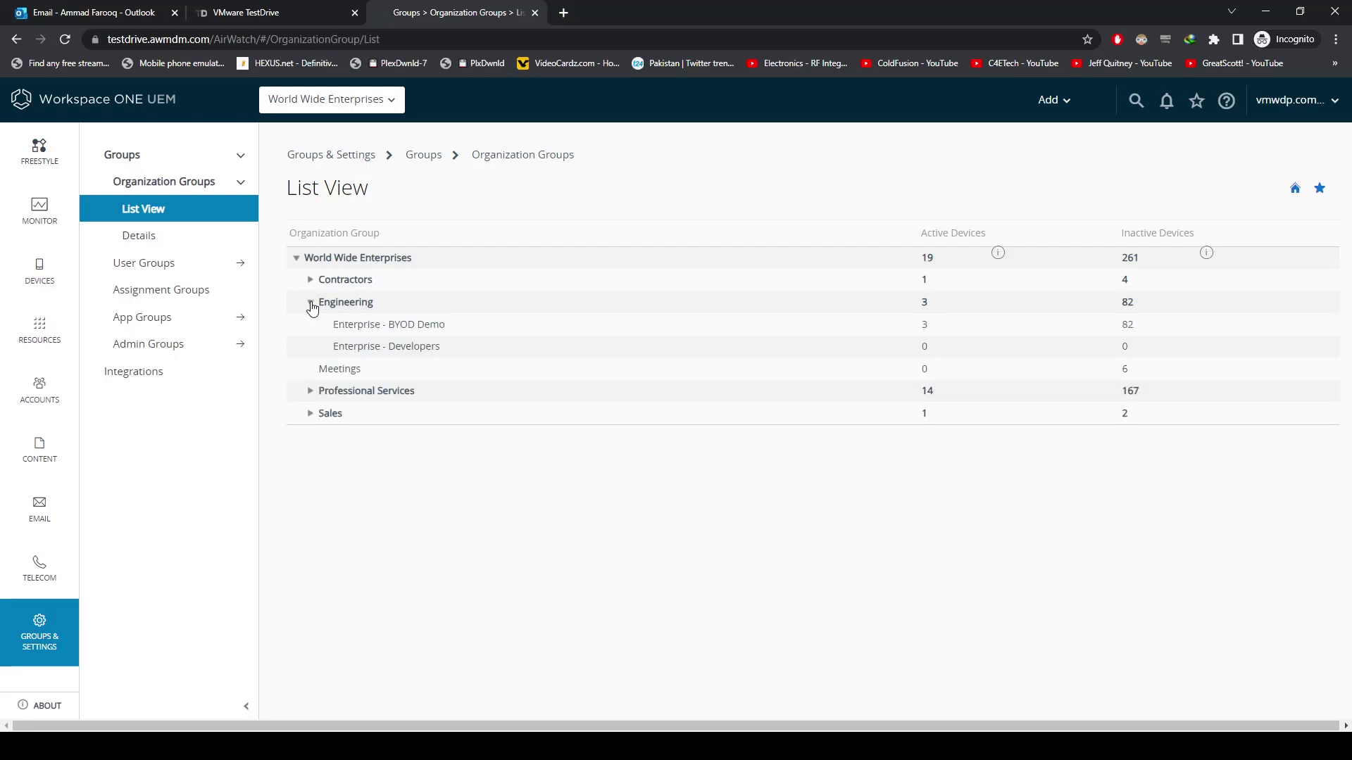
{"action": "left_click", "coordinate": [310, 303]}
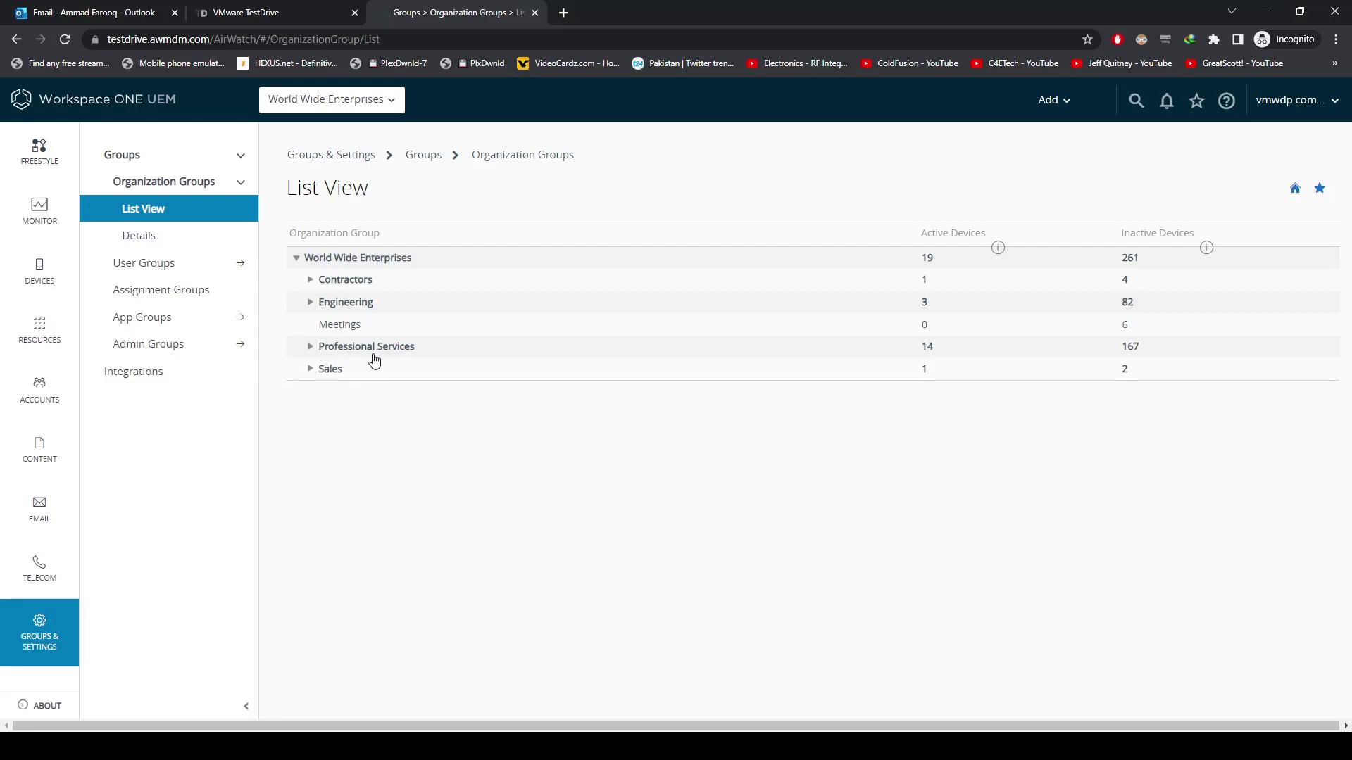
{"action": "left_click", "coordinate": [310, 369]}
{"action": "left_click", "coordinate": [310, 369]}
{"action": "left_click", "coordinate": [134, 232]}
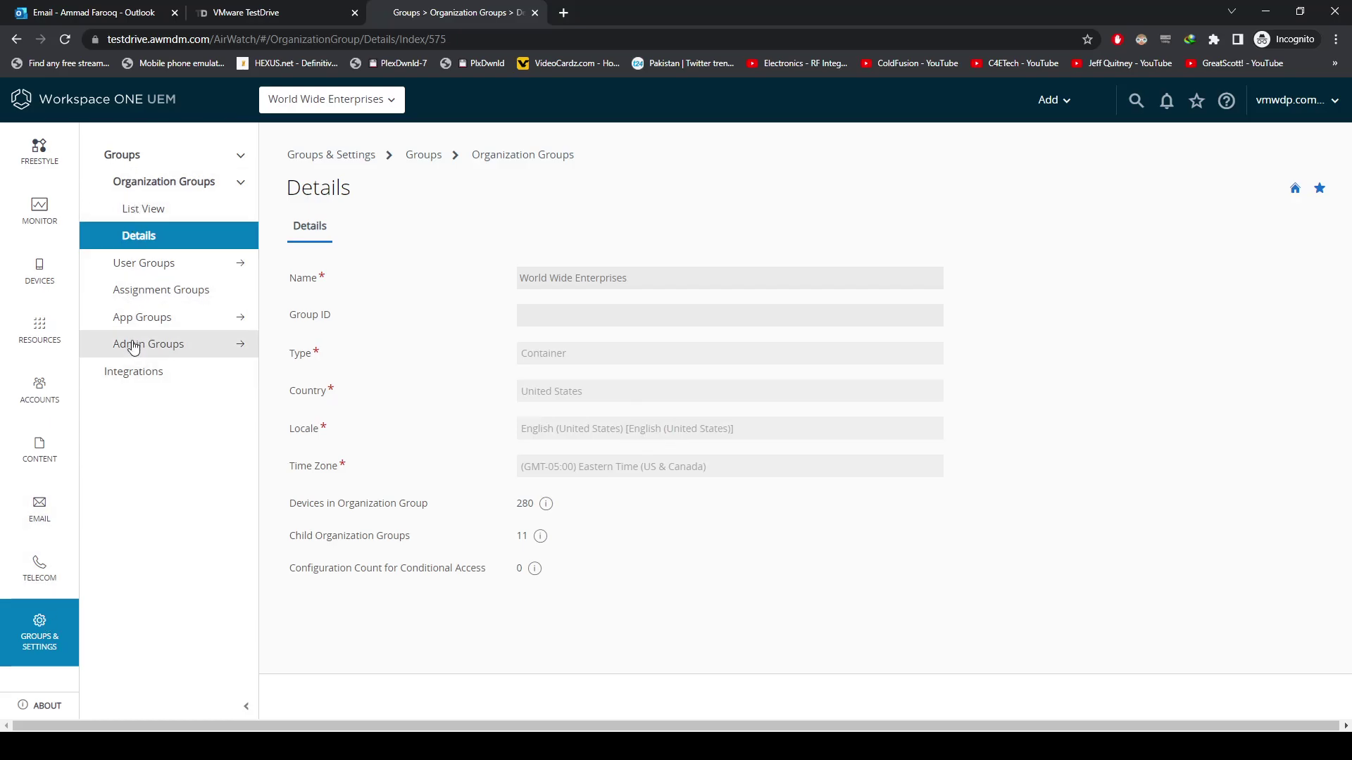
Open the Profiles list under Resources and look through the profiles on its first page
{"action": "left_click", "coordinate": [43, 343]}
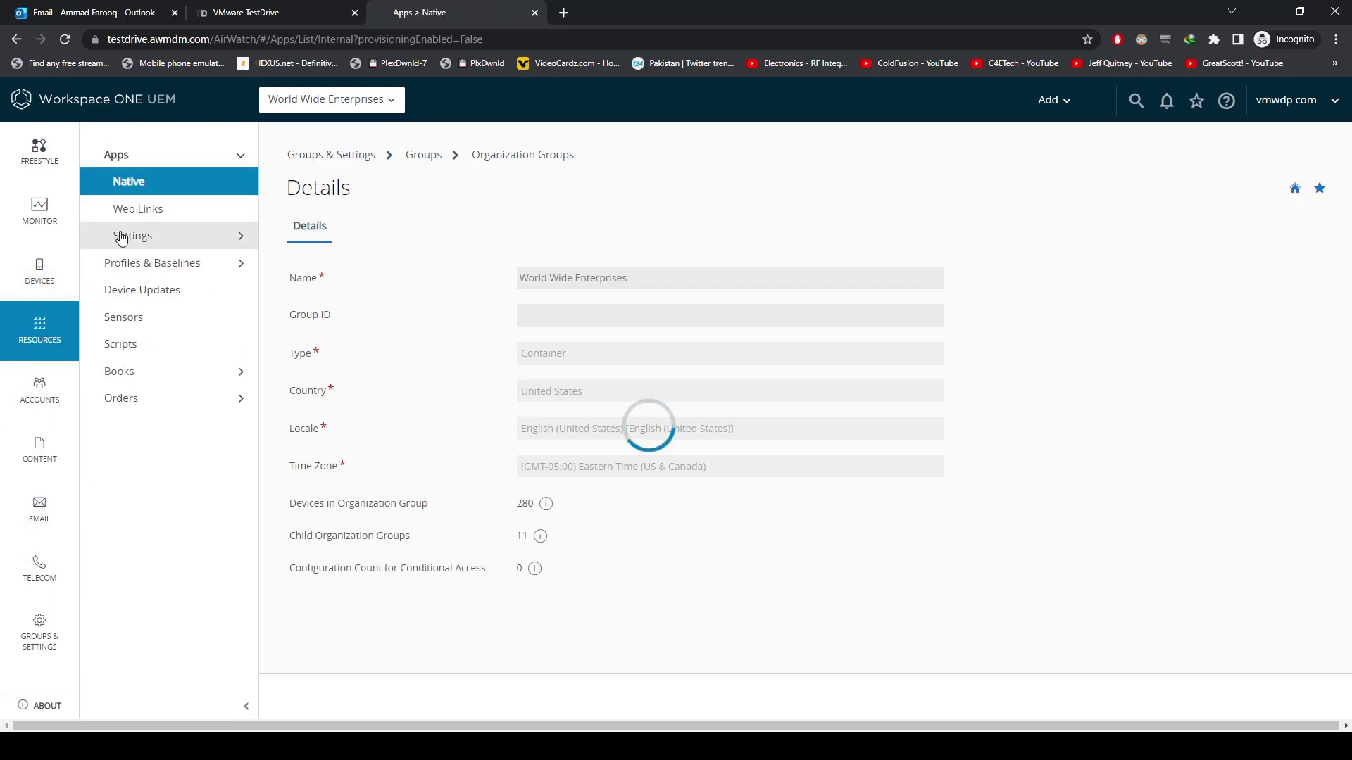
{"action": "left_click", "coordinate": [148, 264]}
{"action": "left_click", "coordinate": [149, 296]}
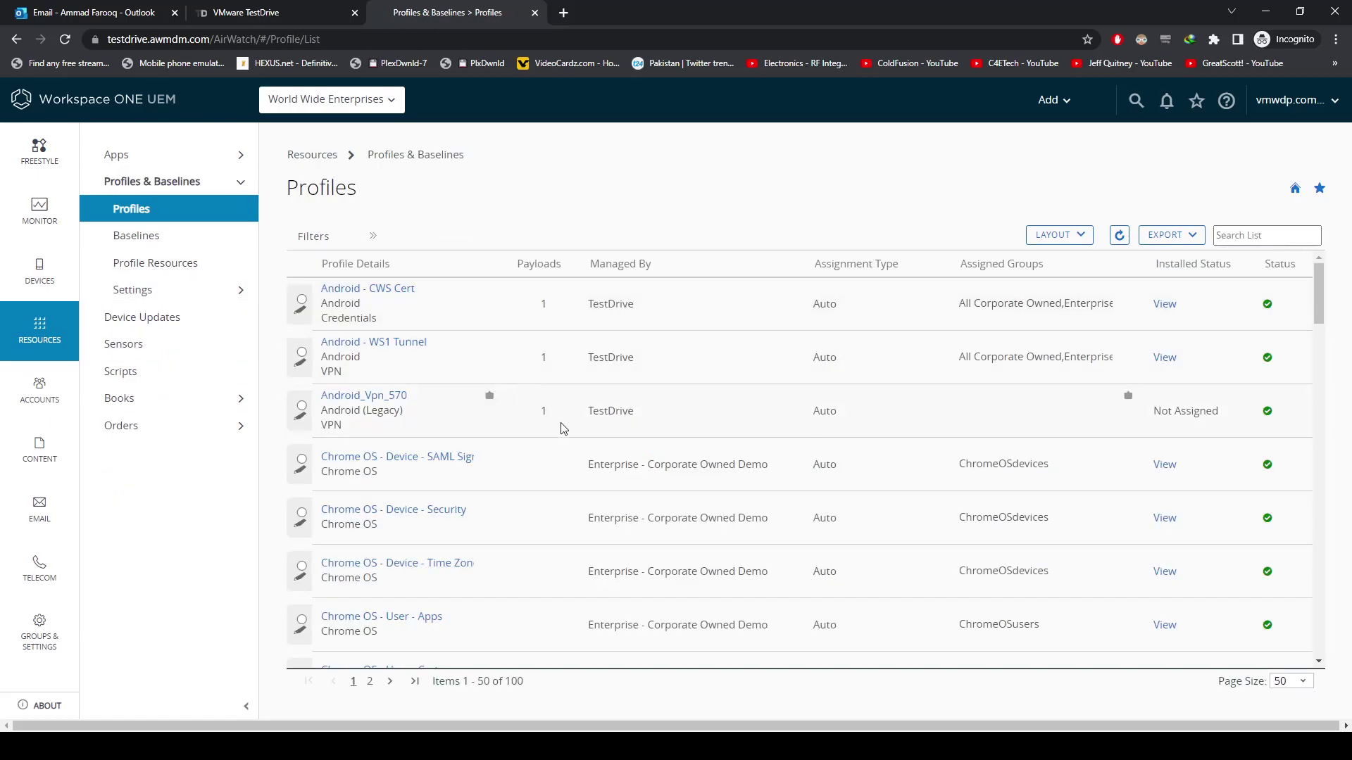
{"action": "scroll", "coordinate": [573, 429], "scroll_direction": "down", "scroll_amount": 5}
{"action": "scroll", "coordinate": [573, 430], "scroll_direction": "up", "scroll_amount": 5}
{"action": "scroll", "coordinate": [395, 468], "scroll_direction": "down", "scroll_amount": 4}
{"action": "scroll", "coordinate": [422, 433], "scroll_direction": "down", "scroll_amount": 6}
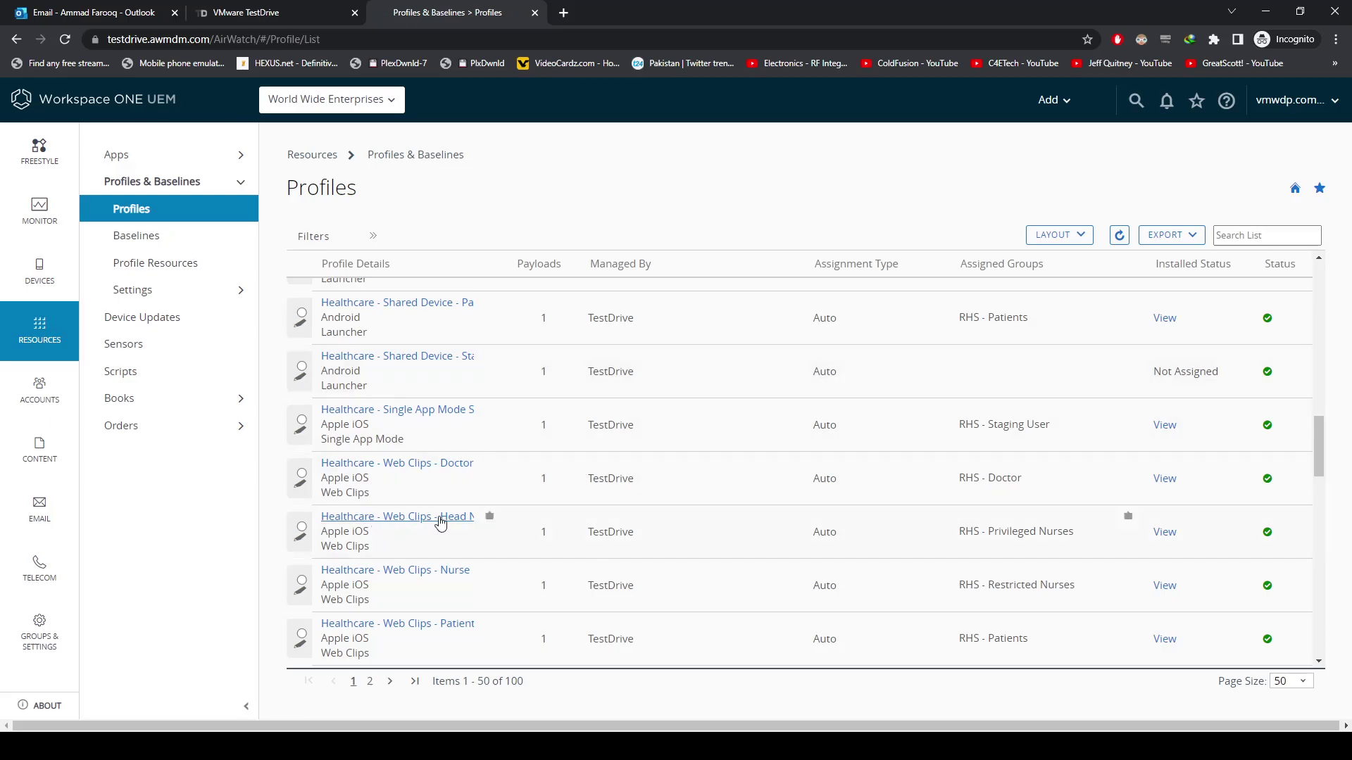
{"action": "scroll", "coordinate": [555, 517], "scroll_direction": "down", "scroll_amount": 3}
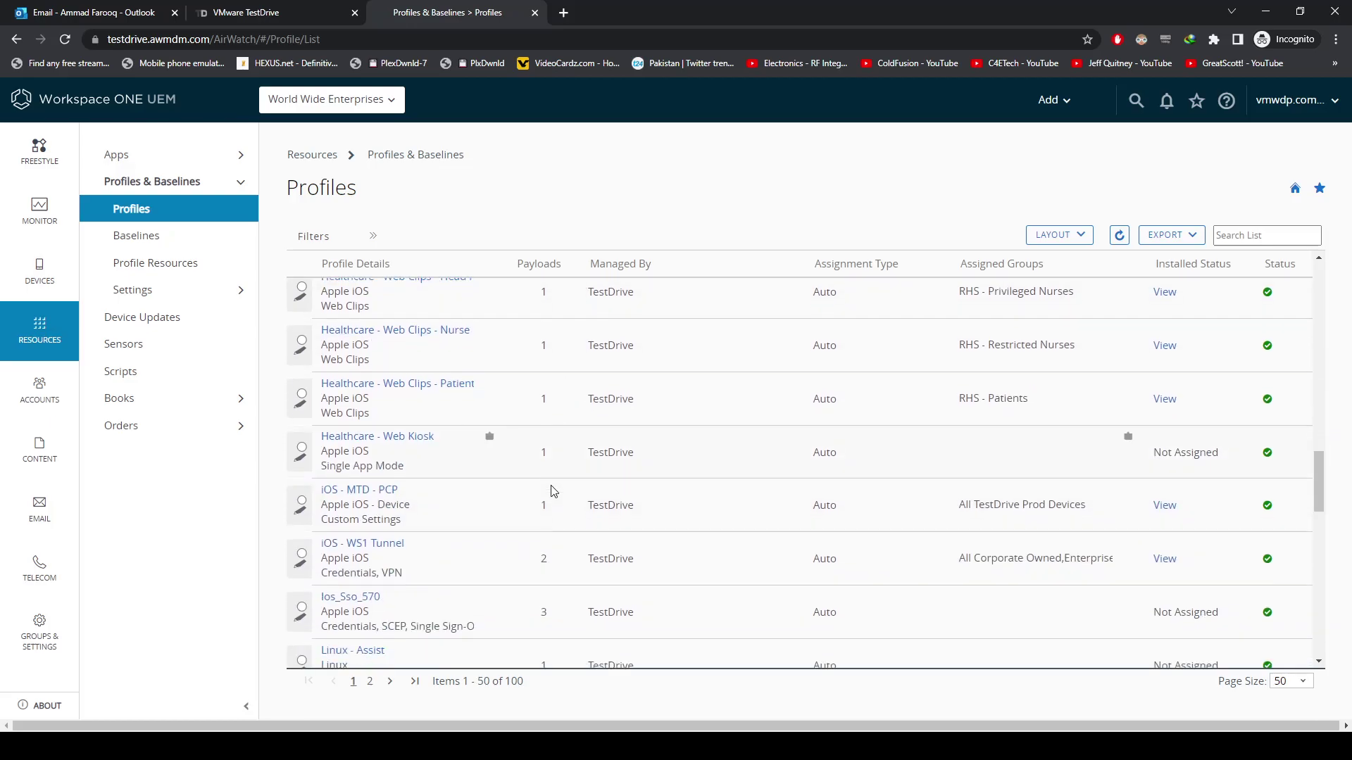
{"action": "scroll", "coordinate": [555, 491], "scroll_direction": "down", "scroll_amount": 10}
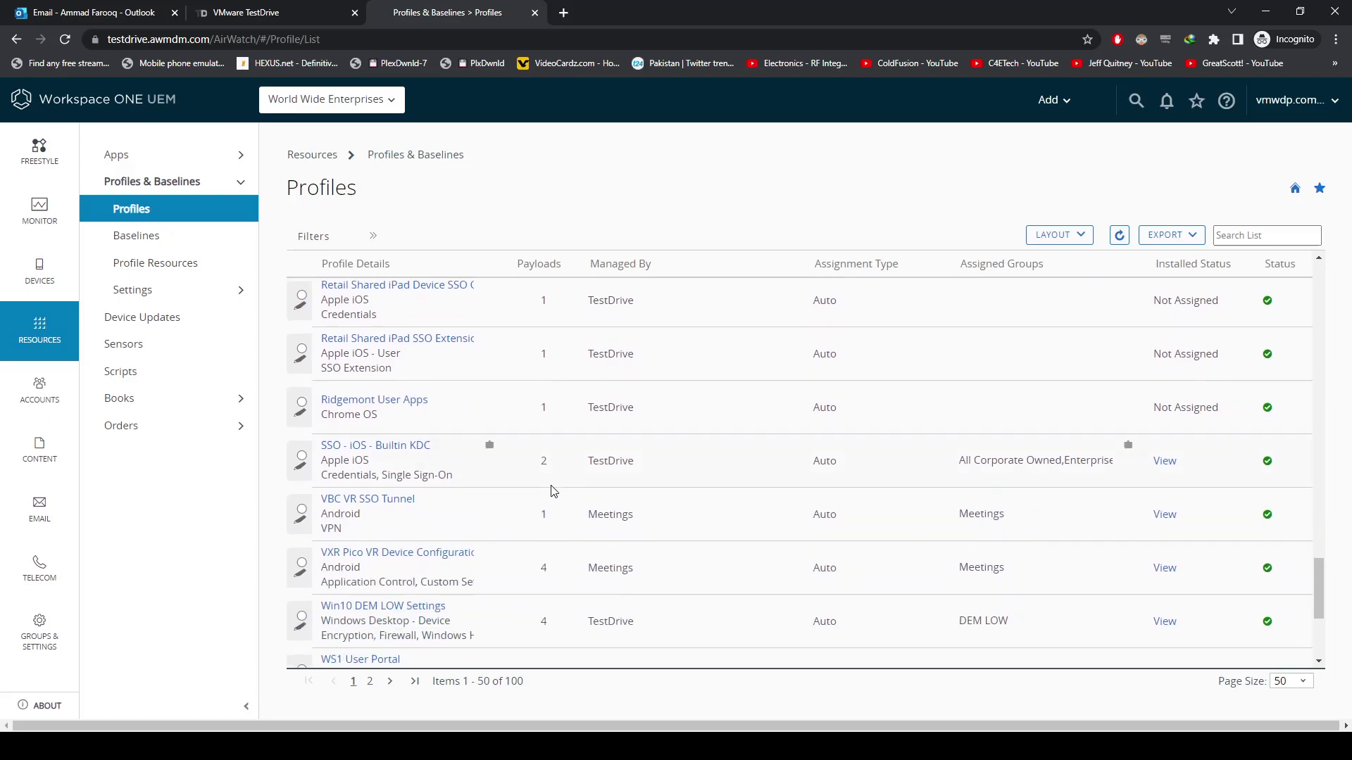
{"action": "scroll", "coordinate": [555, 491], "scroll_direction": "down", "scroll_amount": 3}
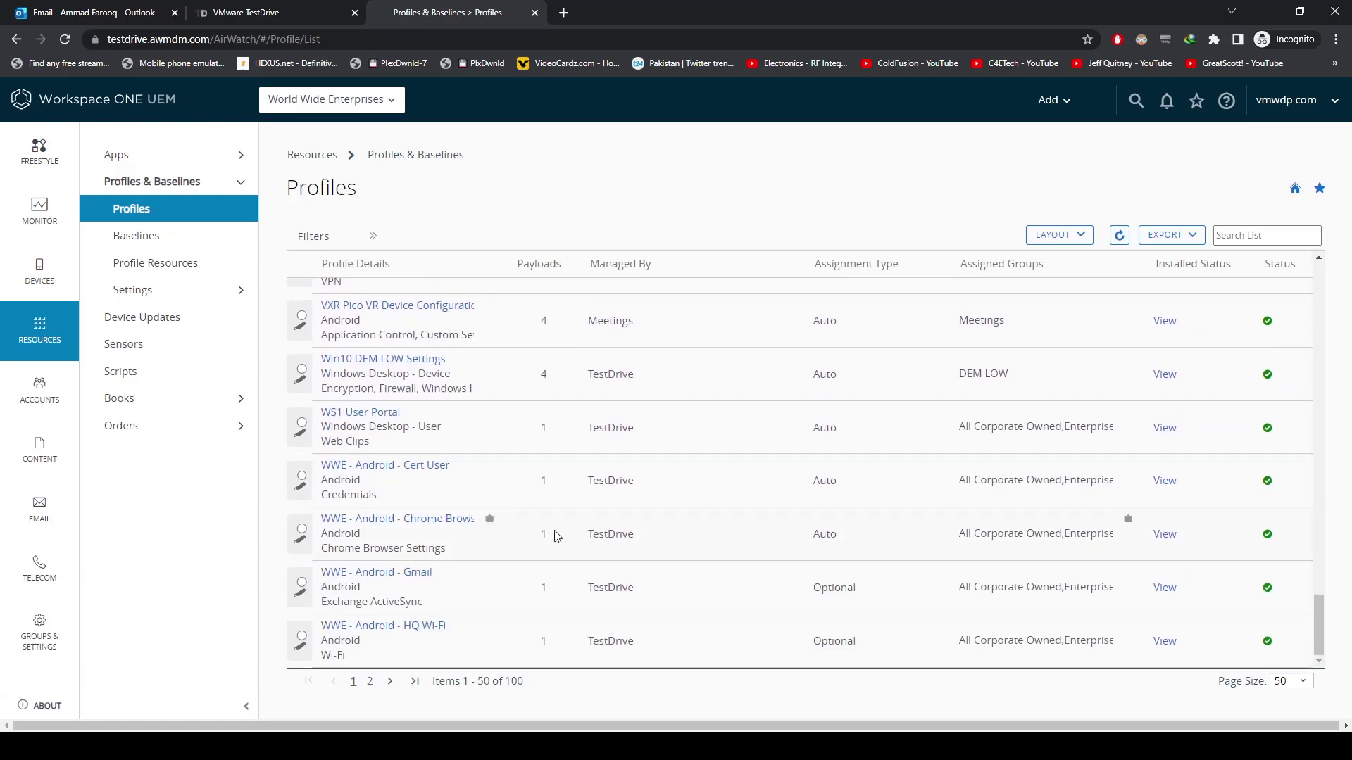
Open the Linux - Wi-Fi Profile, review its General, Credentials and Custom Configuration sections, and close it
{"action": "scroll", "coordinate": [551, 539], "scroll_direction": "up", "scroll_amount": 8}
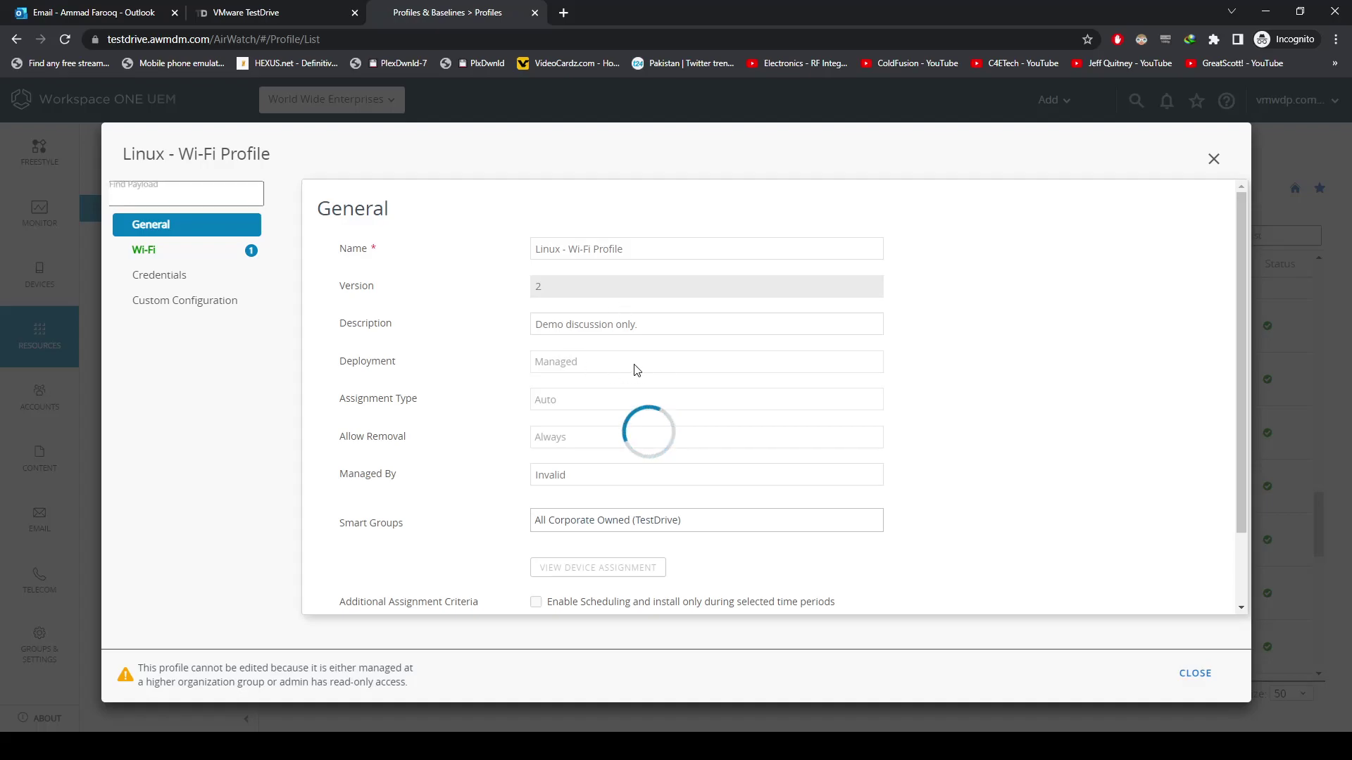
{"action": "scroll", "coordinate": [808, 356], "scroll_direction": "down", "scroll_amount": 1}
{"action": "scroll", "coordinate": [810, 360], "scroll_direction": "up", "scroll_amount": 1}
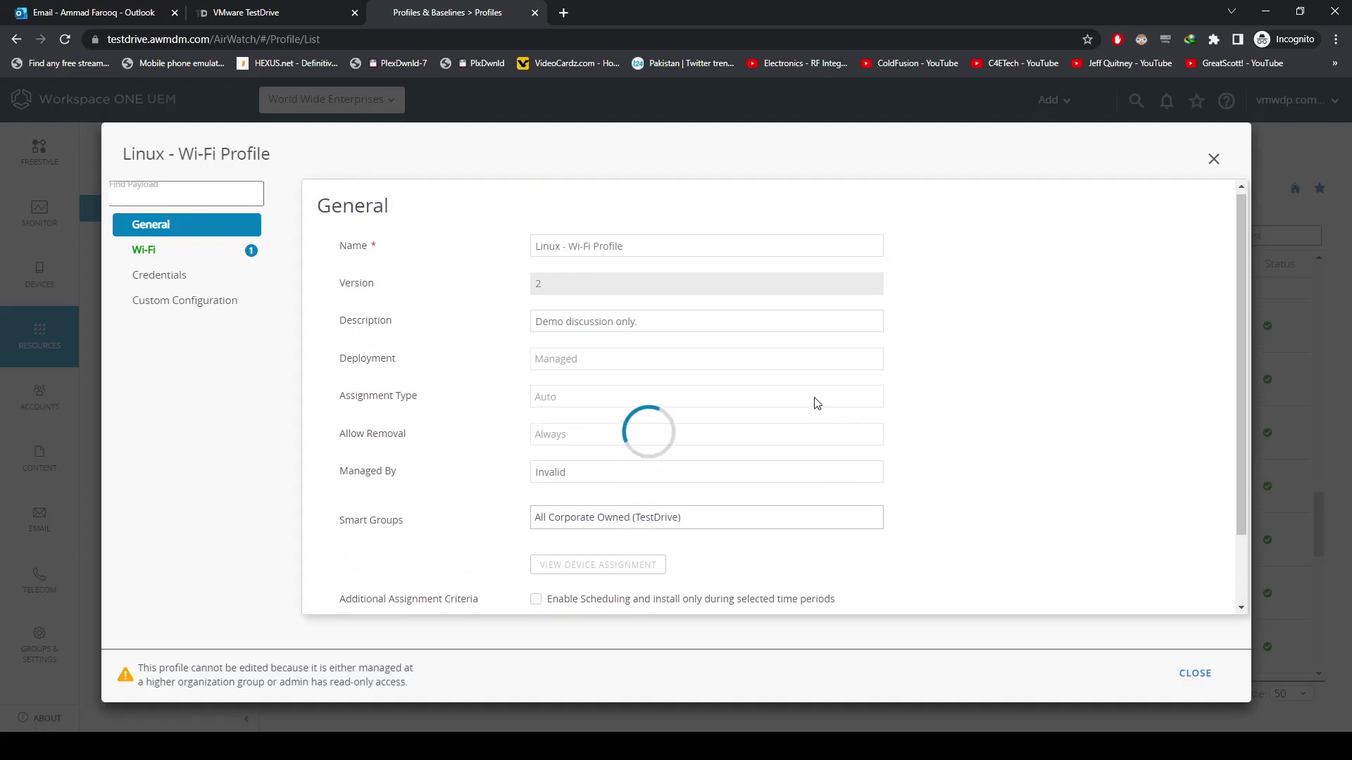
{"action": "left_click", "coordinate": [200, 276]}
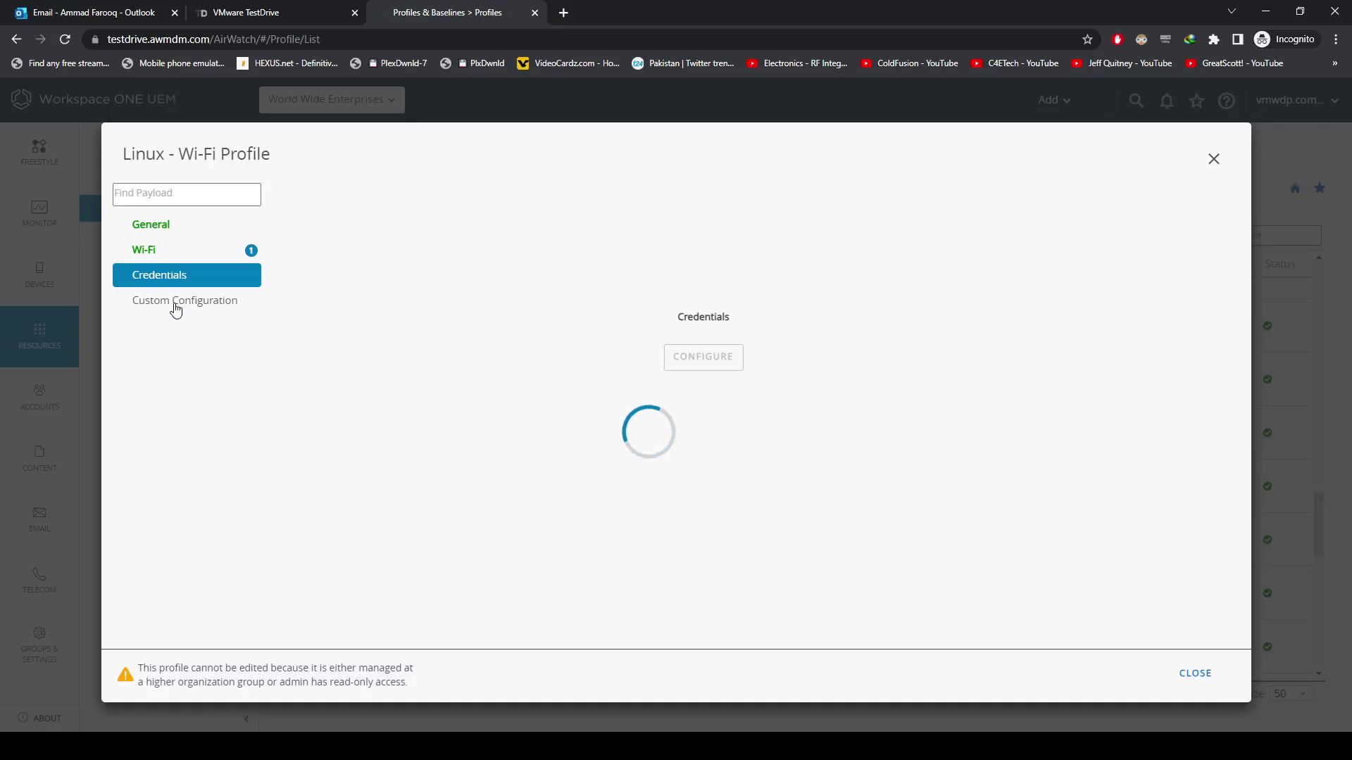
{"action": "left_click_drag", "start_coordinate": [138, 671], "coordinate": [416, 691]}
{"action": "left_click", "coordinate": [604, 669]}
{"action": "left_click", "coordinate": [196, 310]}
{"action": "left_click", "coordinate": [1212, 159]}
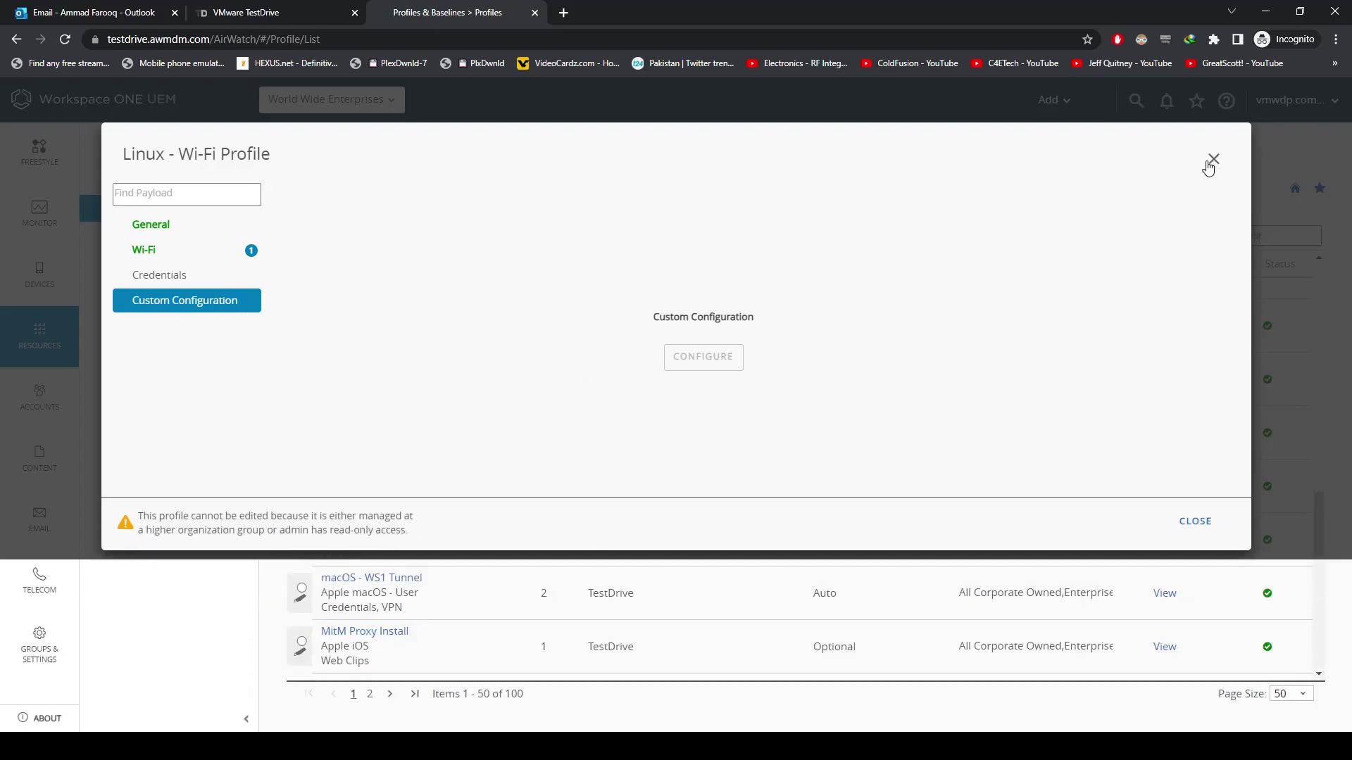
Look through the end of the first page of profiles and the macOS and Windows profiles on the second page
{"action": "scroll", "coordinate": [718, 341], "scroll_direction": "down", "scroll_amount": 10}
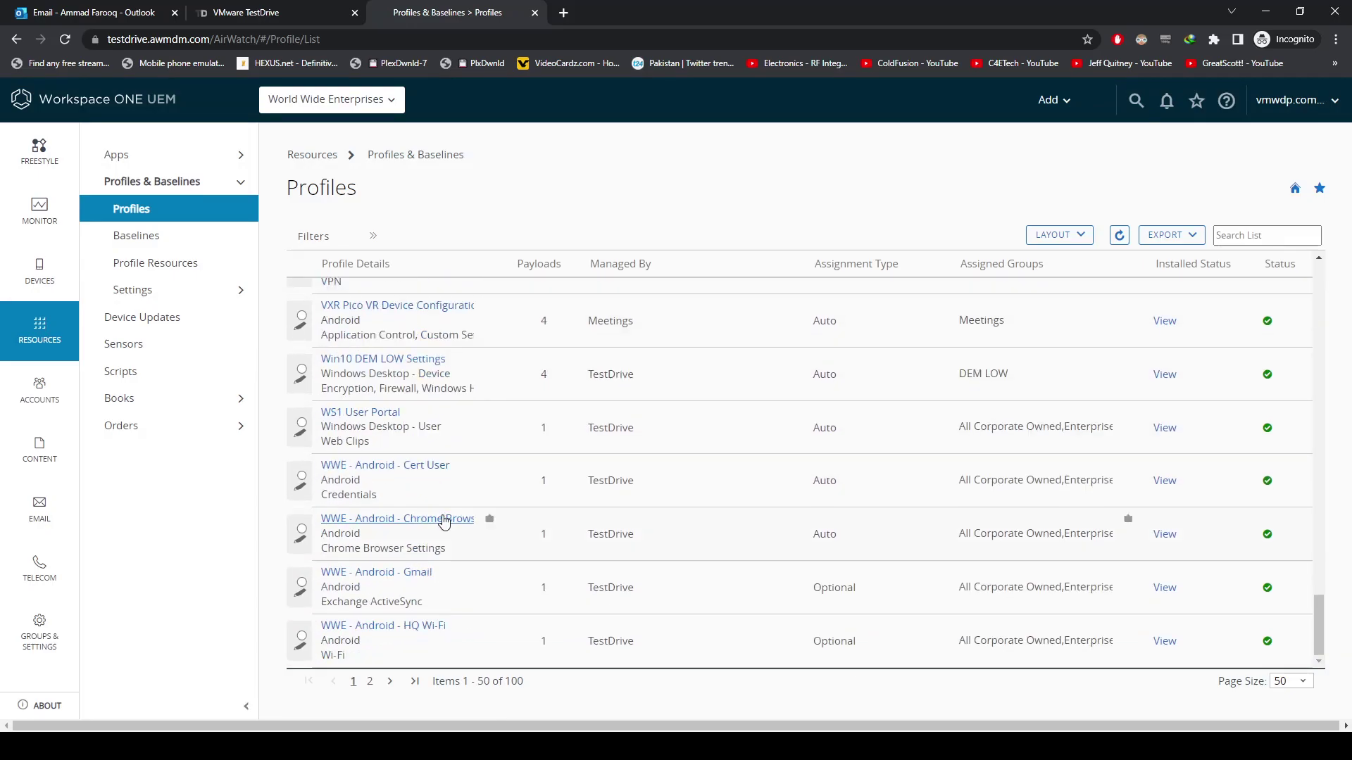
{"action": "scroll", "coordinate": [444, 532], "scroll_direction": "up", "scroll_amount": 2}
{"action": "scroll", "coordinate": [408, 649], "scroll_direction": "down", "scroll_amount": 2}
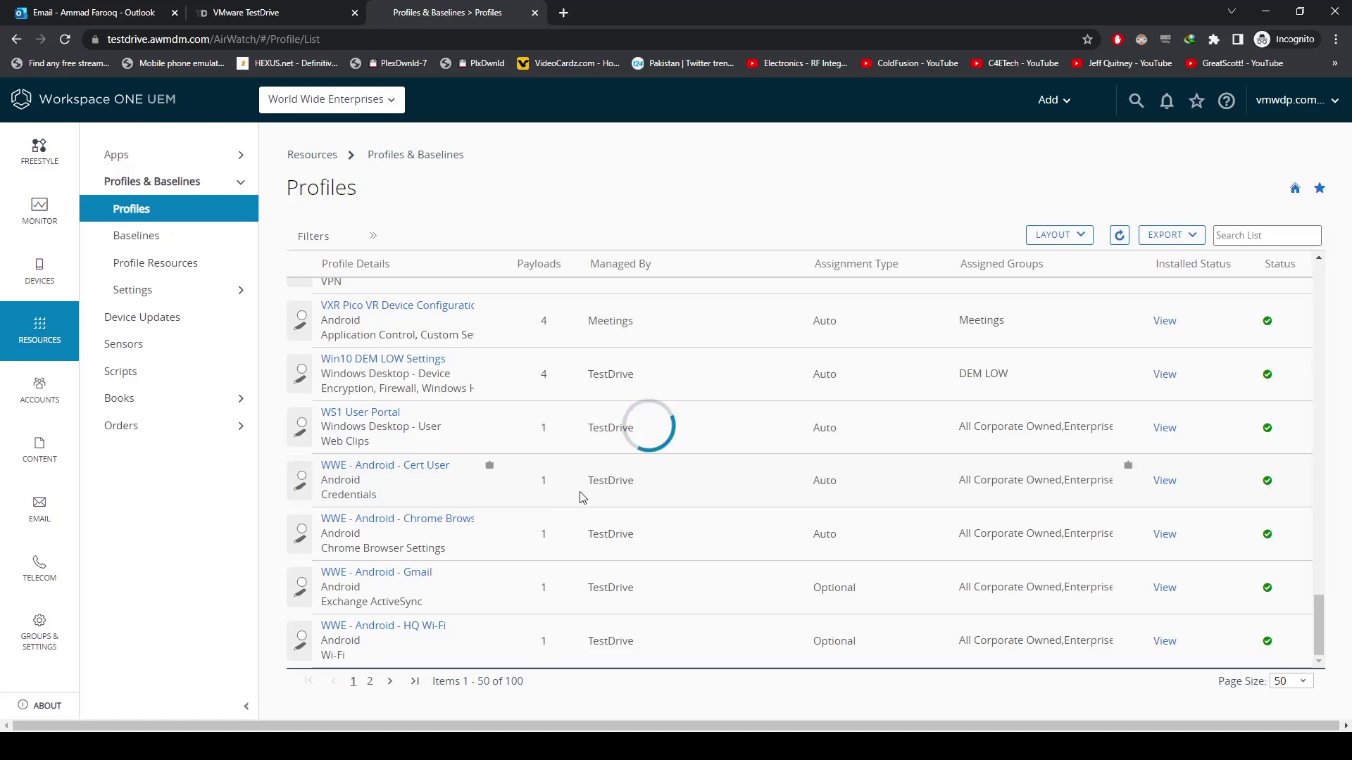
{"action": "scroll", "coordinate": [545, 497], "scroll_direction": "down", "scroll_amount": 5}
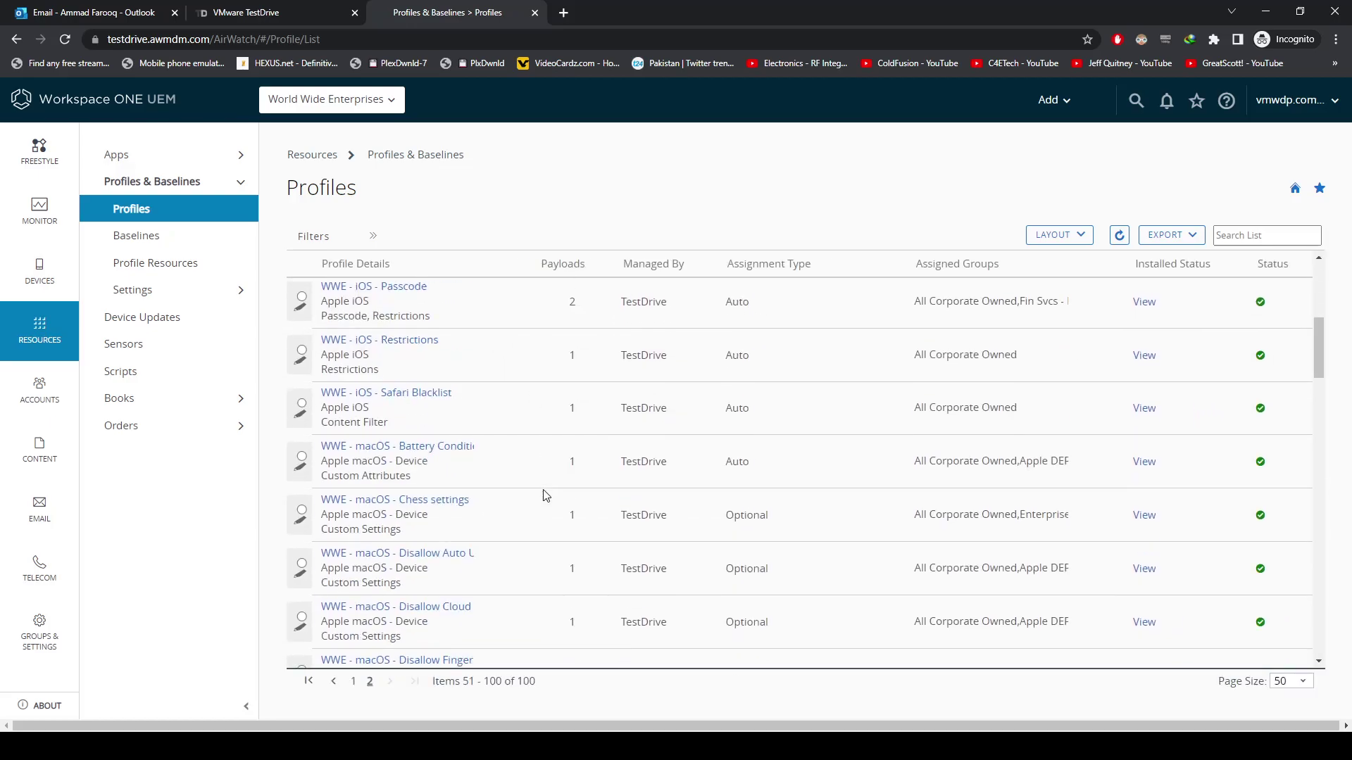
{"action": "scroll", "coordinate": [546, 496], "scroll_direction": "down", "scroll_amount": 15}
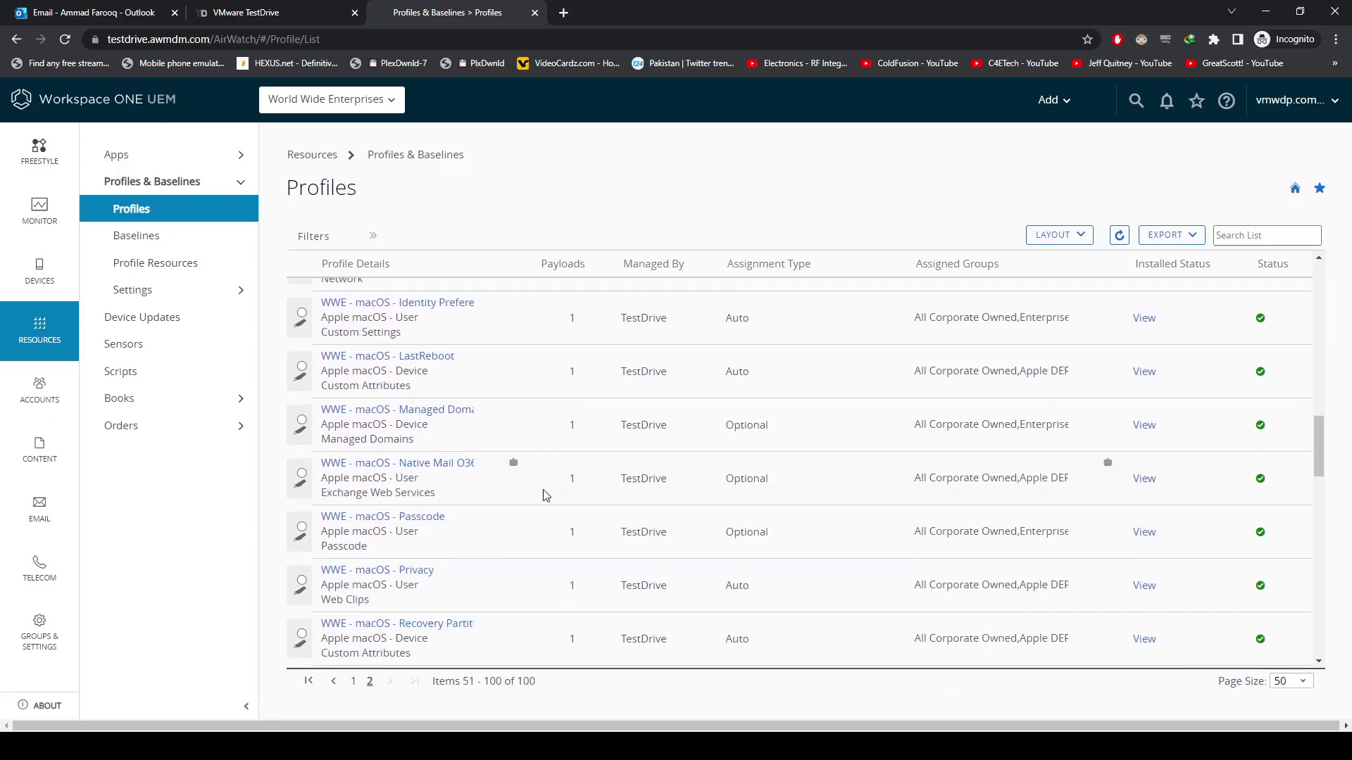
View the Profile Resources, Sensors and internal Books lists under Resources
{"action": "left_click", "coordinate": [143, 262]}
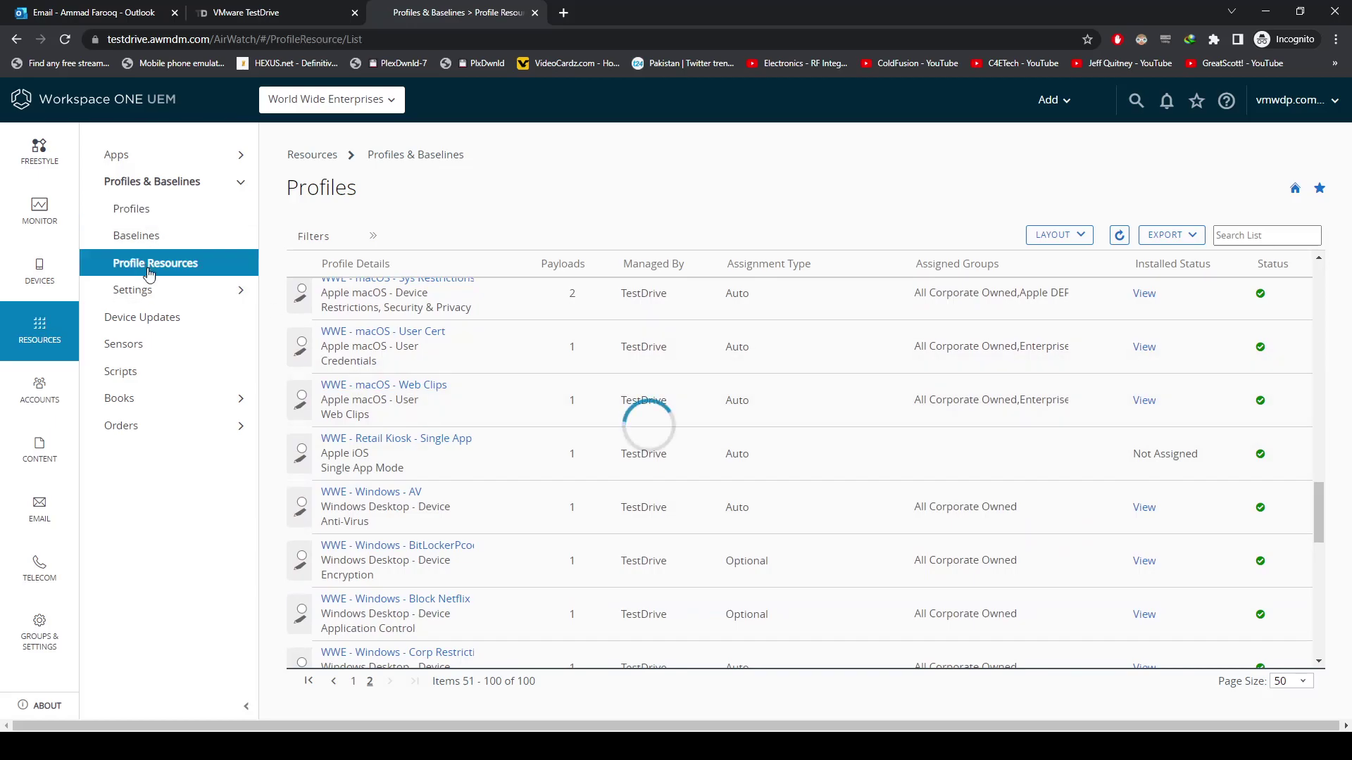
{"action": "left_click", "coordinate": [150, 345]}
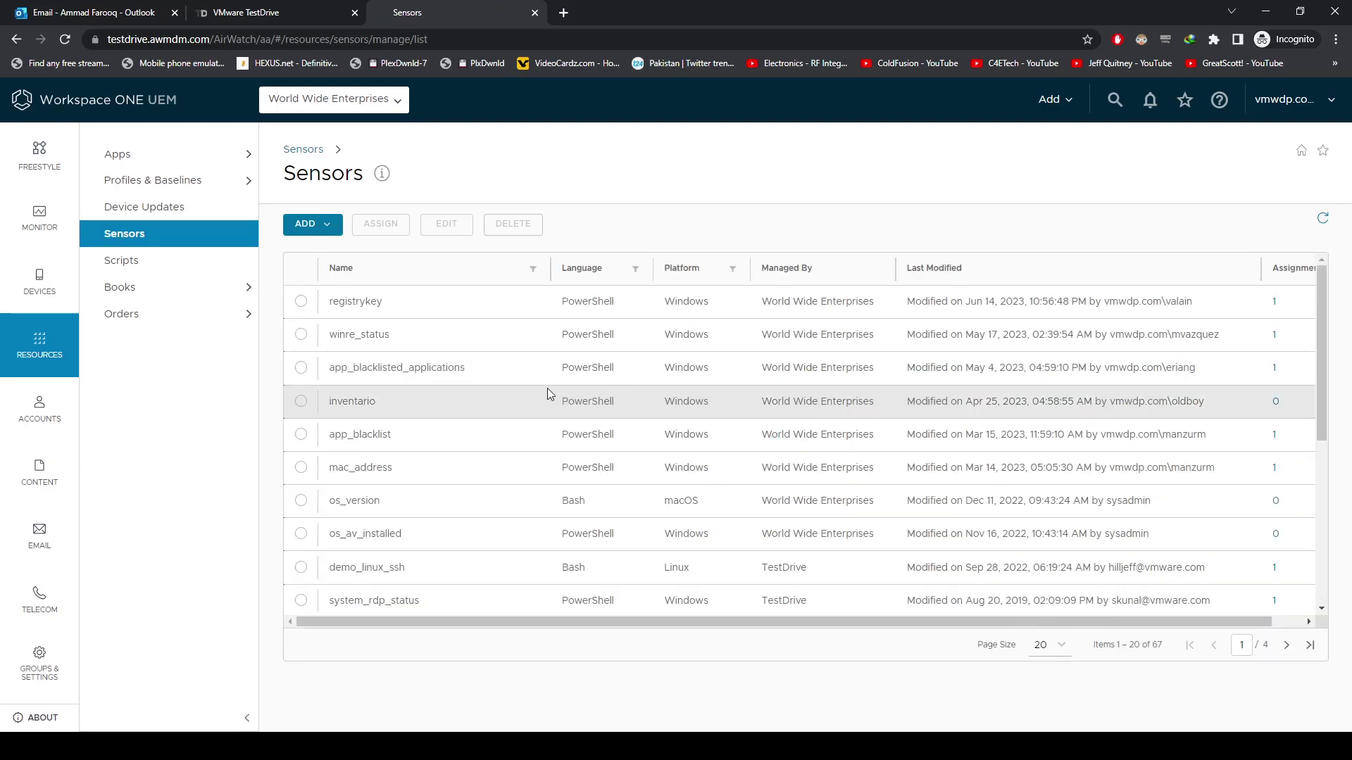
{"action": "left_click", "coordinate": [179, 289]}
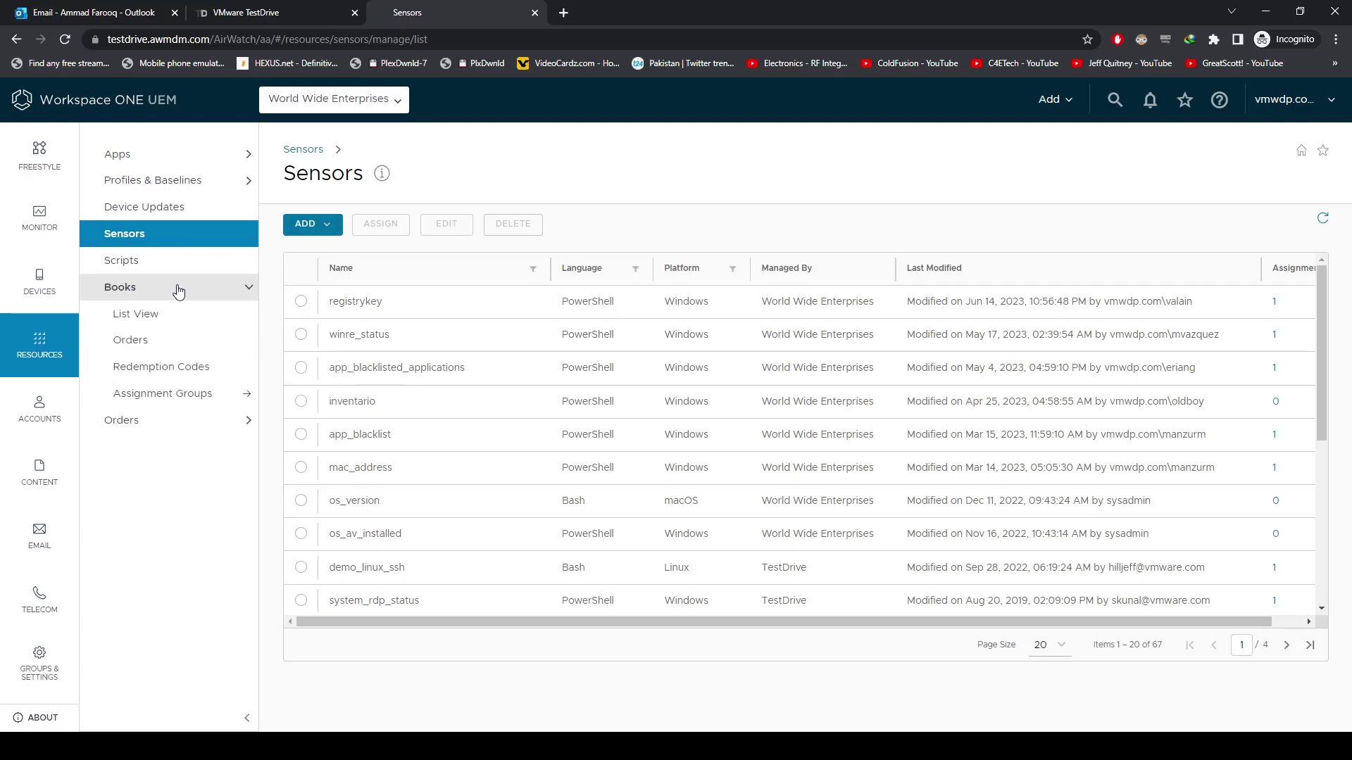
{"action": "left_click", "coordinate": [155, 317]}
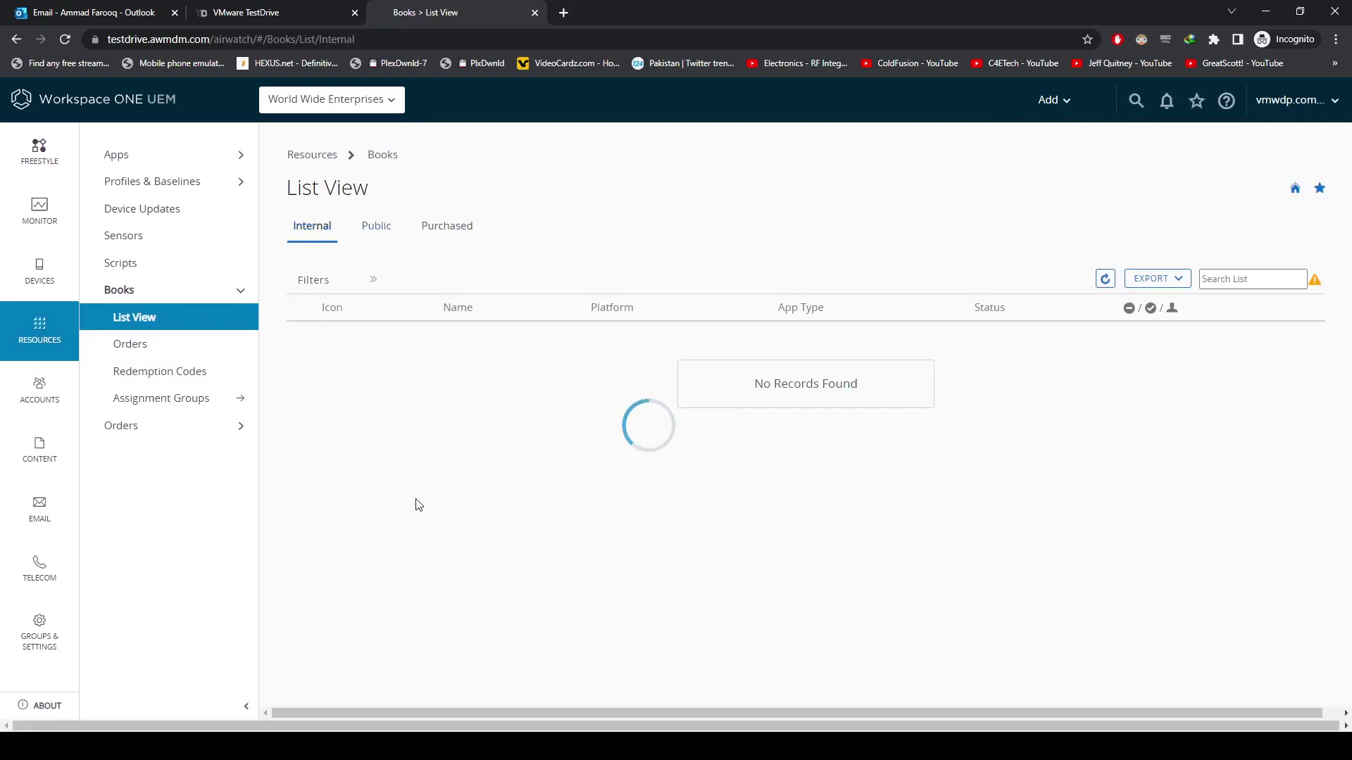
Open the Content dashboard, show its storage history for 3 months, and review its remaining sections
{"action": "left_click", "coordinate": [41, 458]}
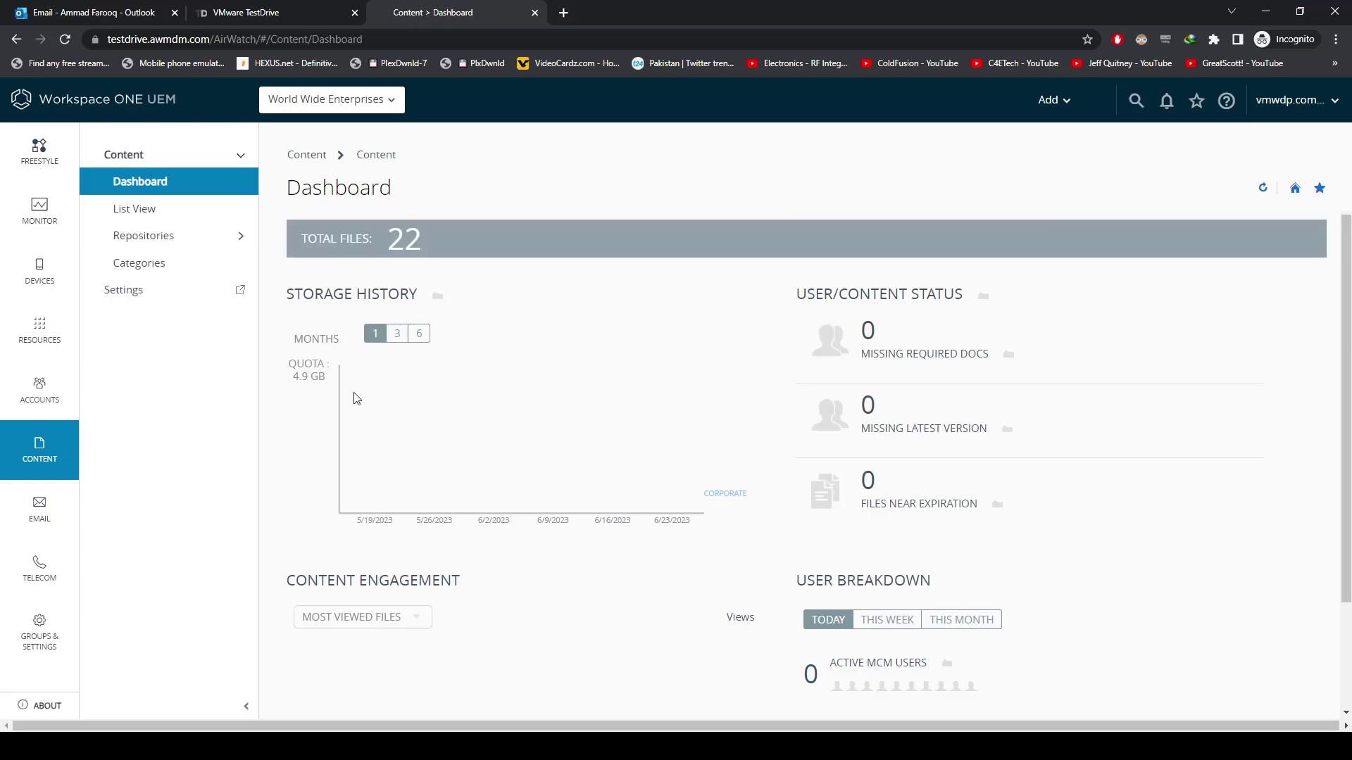
{"action": "left_click", "coordinate": [397, 334]}
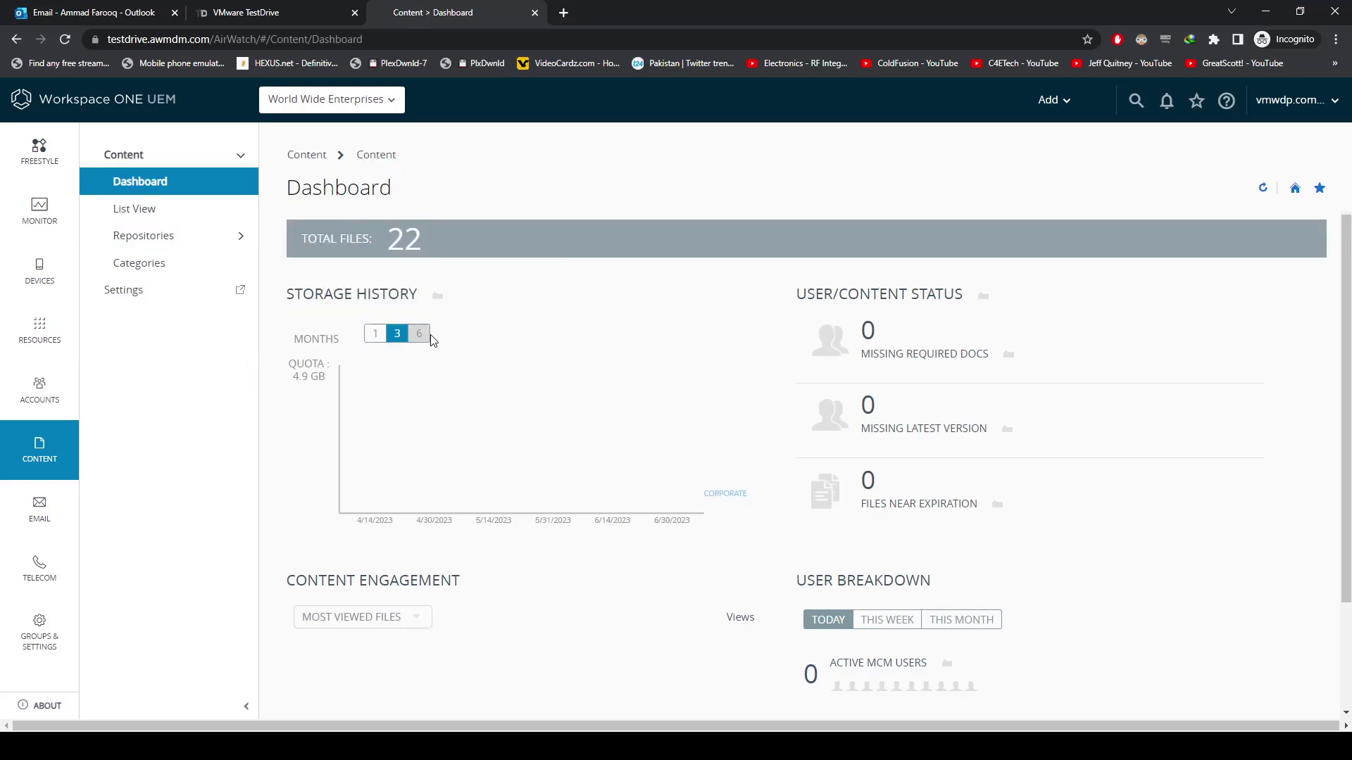
{"action": "scroll", "coordinate": [375, 429], "scroll_direction": "down", "scroll_amount": 3}
{"action": "scroll", "coordinate": [383, 395], "scroll_direction": "up", "scroll_amount": 3}
Open the list of all content files and look through the UEM Managed documents
{"action": "left_click", "coordinate": [405, 243]}
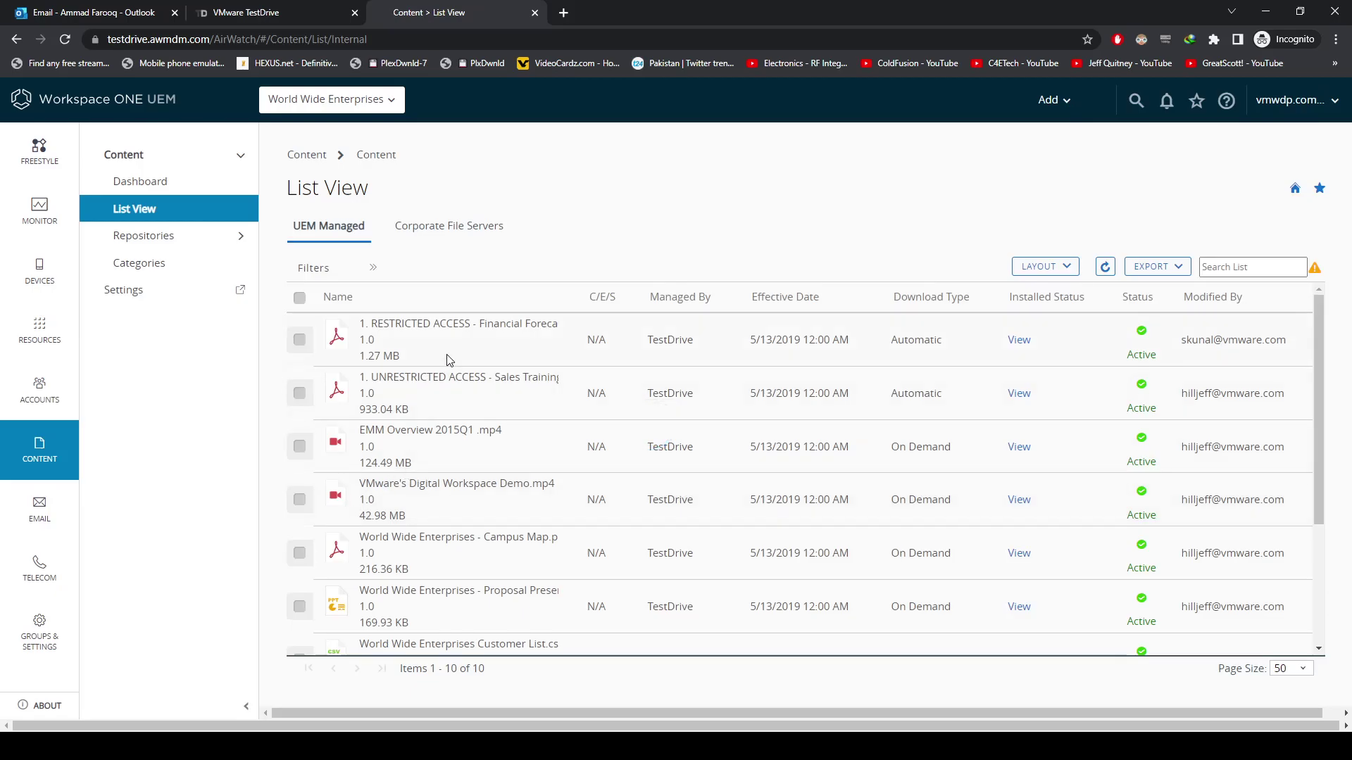
{"action": "scroll", "coordinate": [465, 345], "scroll_direction": "down", "scroll_amount": 2}
{"action": "scroll", "coordinate": [483, 401], "scroll_direction": "up", "scroll_amount": 2}
{"action": "left_click_drag", "start_coordinate": [371, 378], "coordinate": [549, 380]}
{"action": "scroll", "coordinate": [528, 458], "scroll_direction": "down", "scroll_amount": 3}
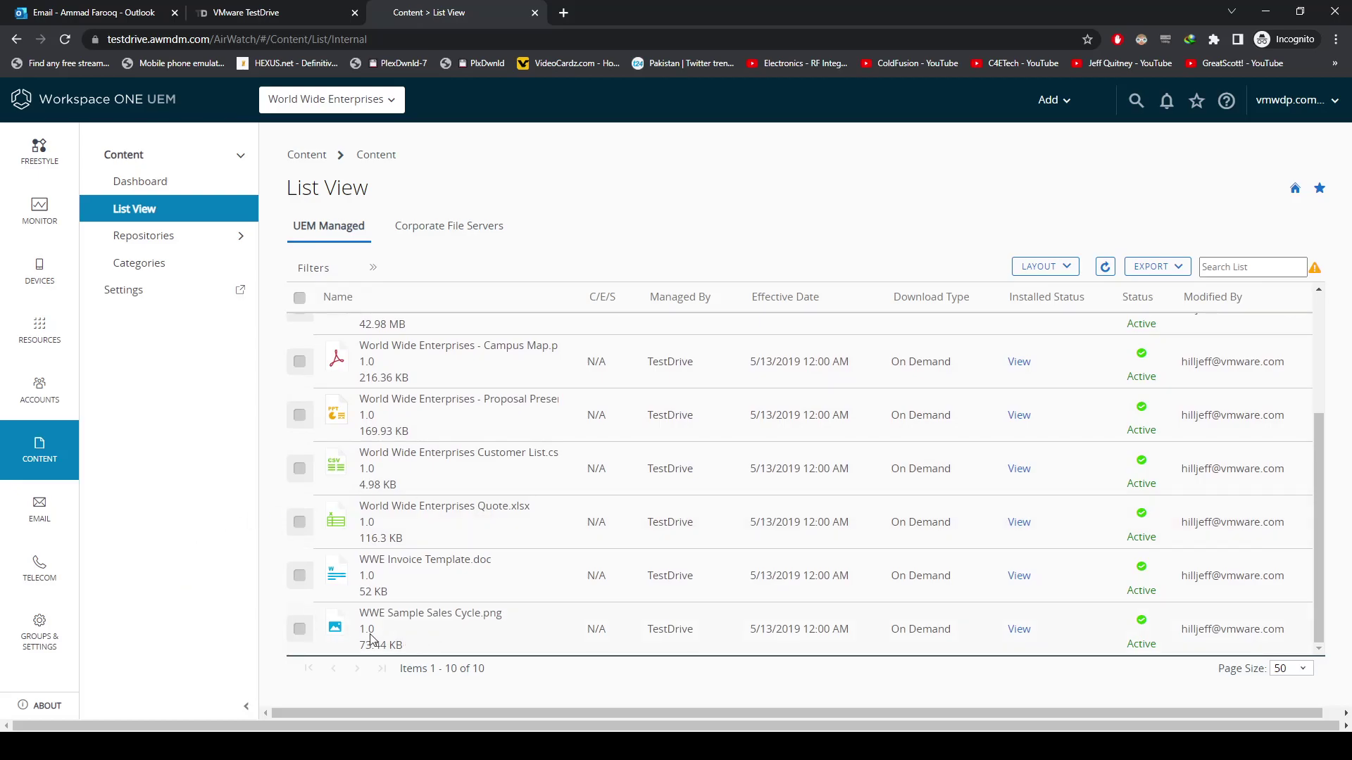
View the Email dashboard and the compliance policies list under Devices
{"action": "left_click", "coordinate": [42, 514]}
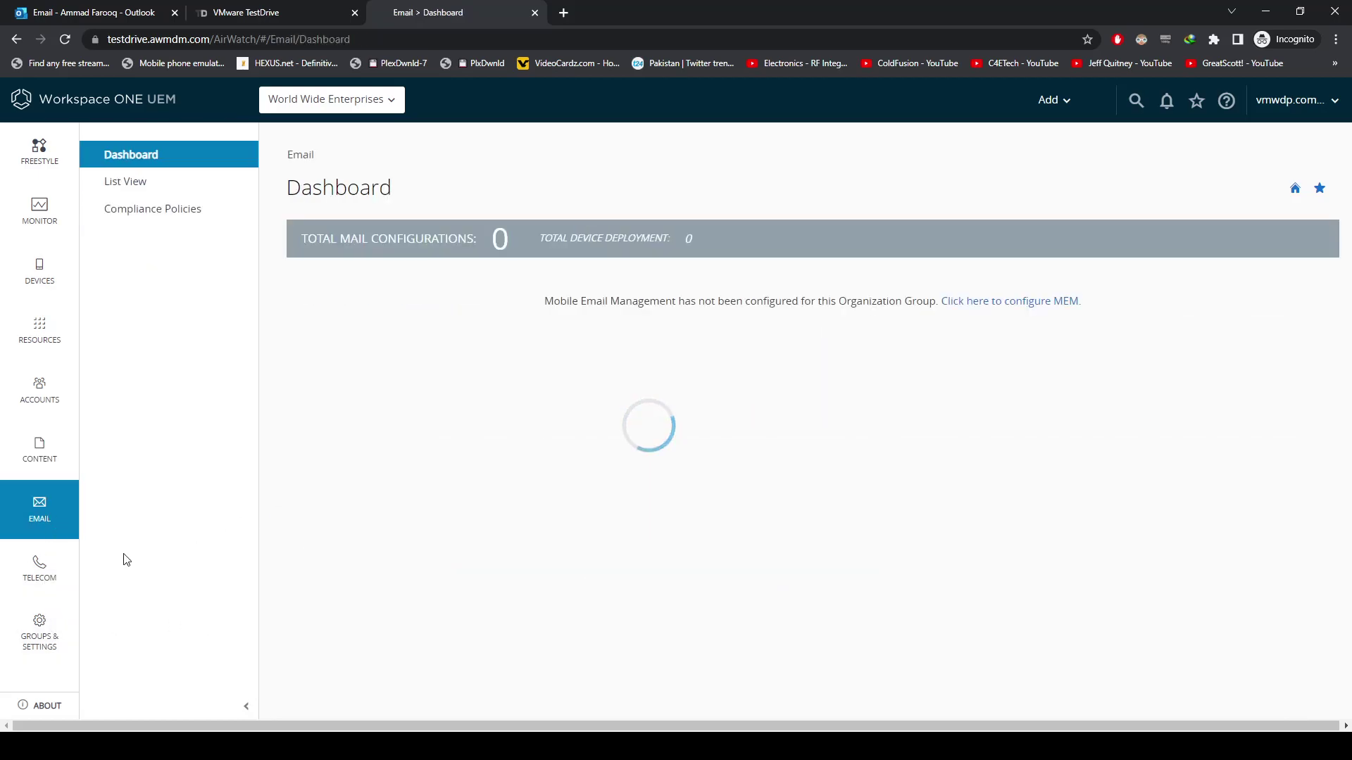
{"action": "left_click", "coordinate": [37, 268]}
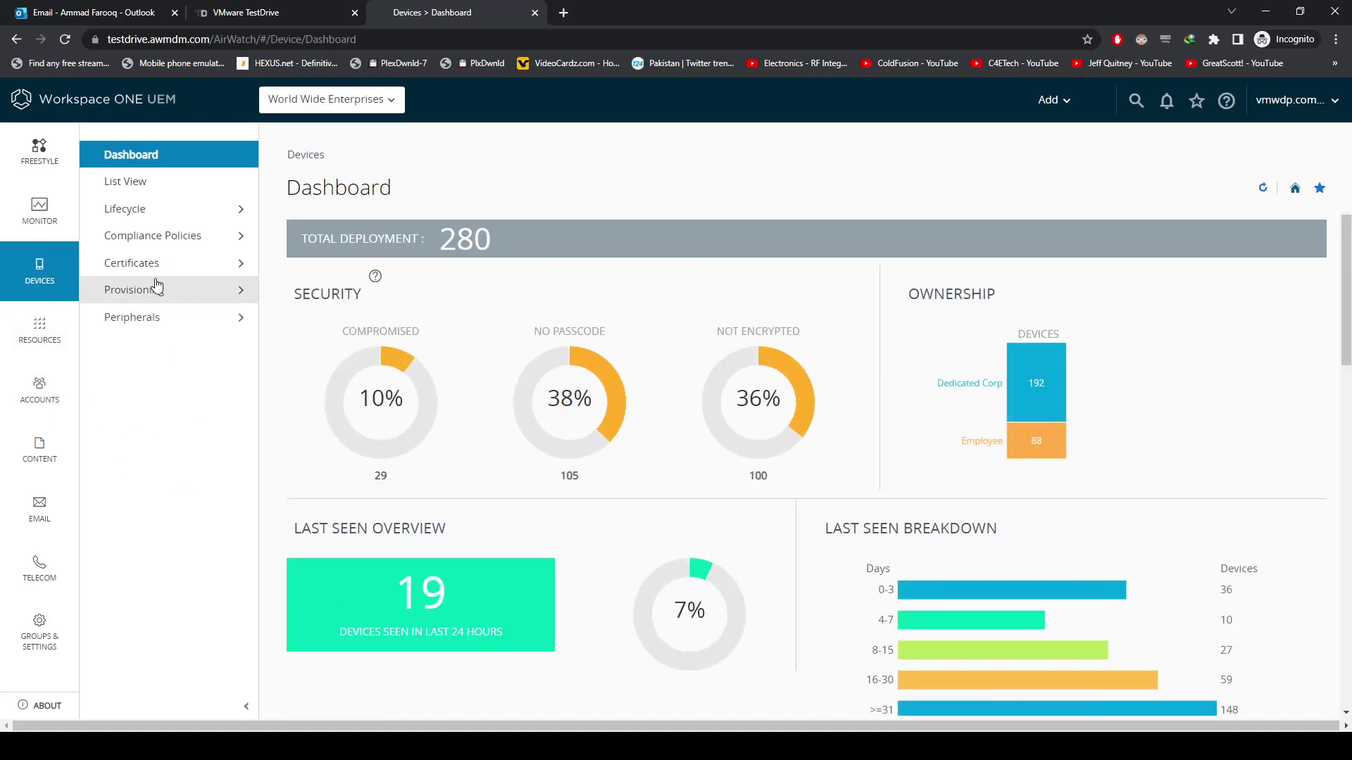
{"action": "left_click", "coordinate": [146, 236]}
{"action": "left_click", "coordinate": [139, 266]}
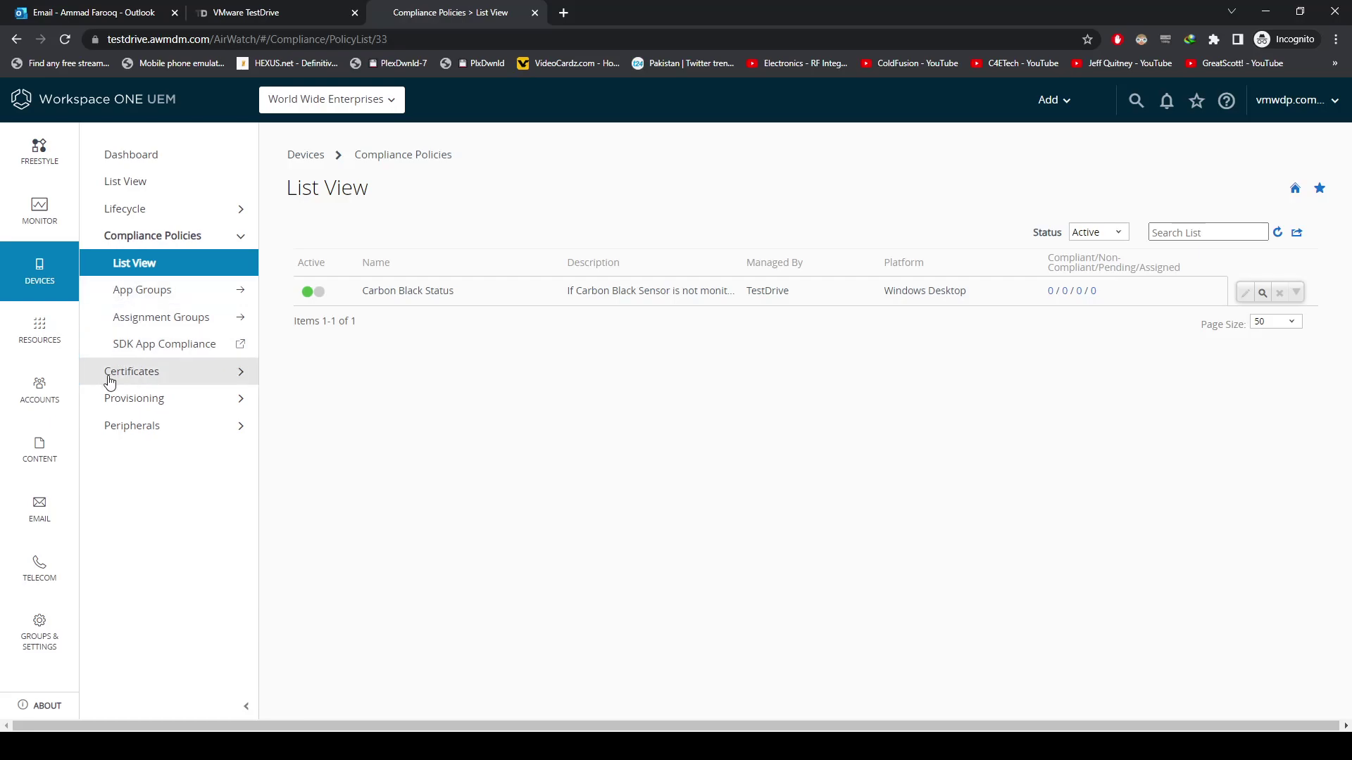
View the provisioning Product Dashboard under Devices and return to the Monitor overview
{"action": "left_click", "coordinate": [165, 407]}
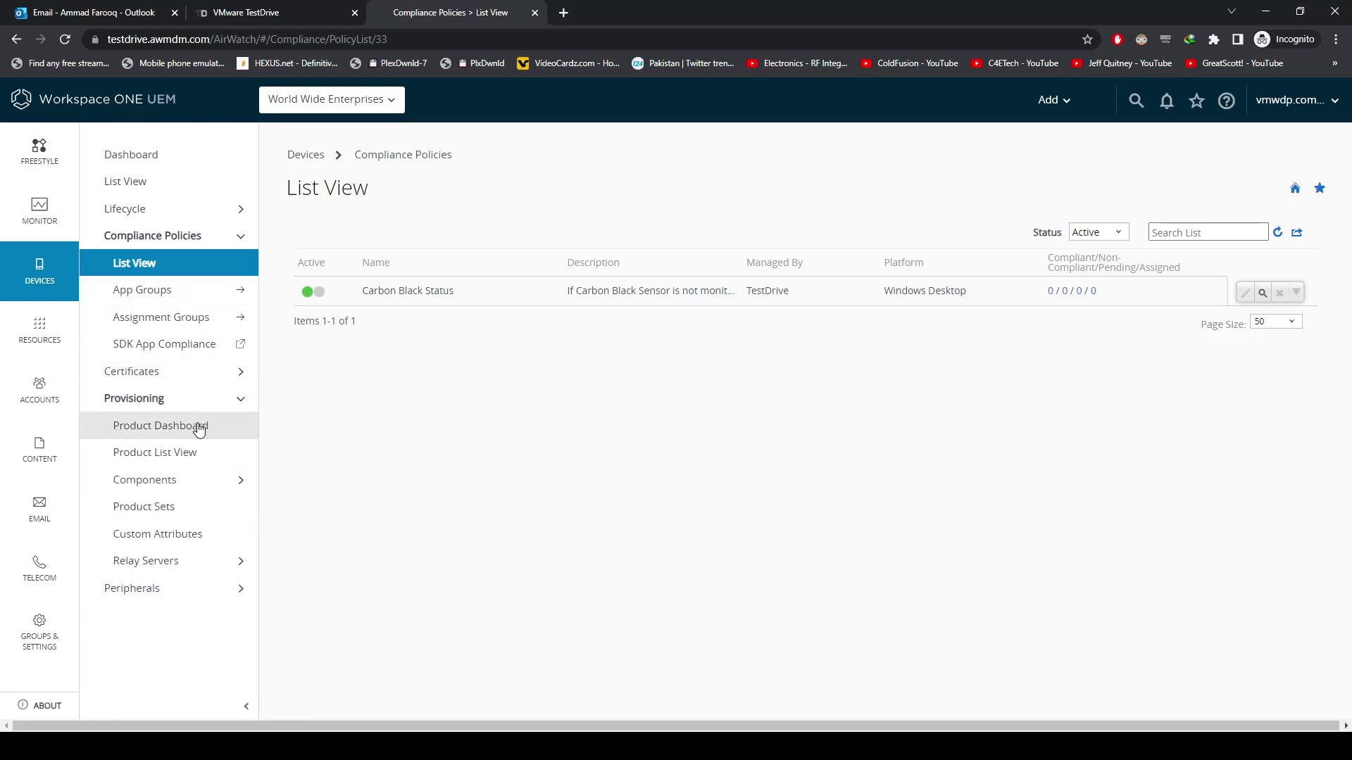
{"action": "left_click", "coordinate": [196, 425]}
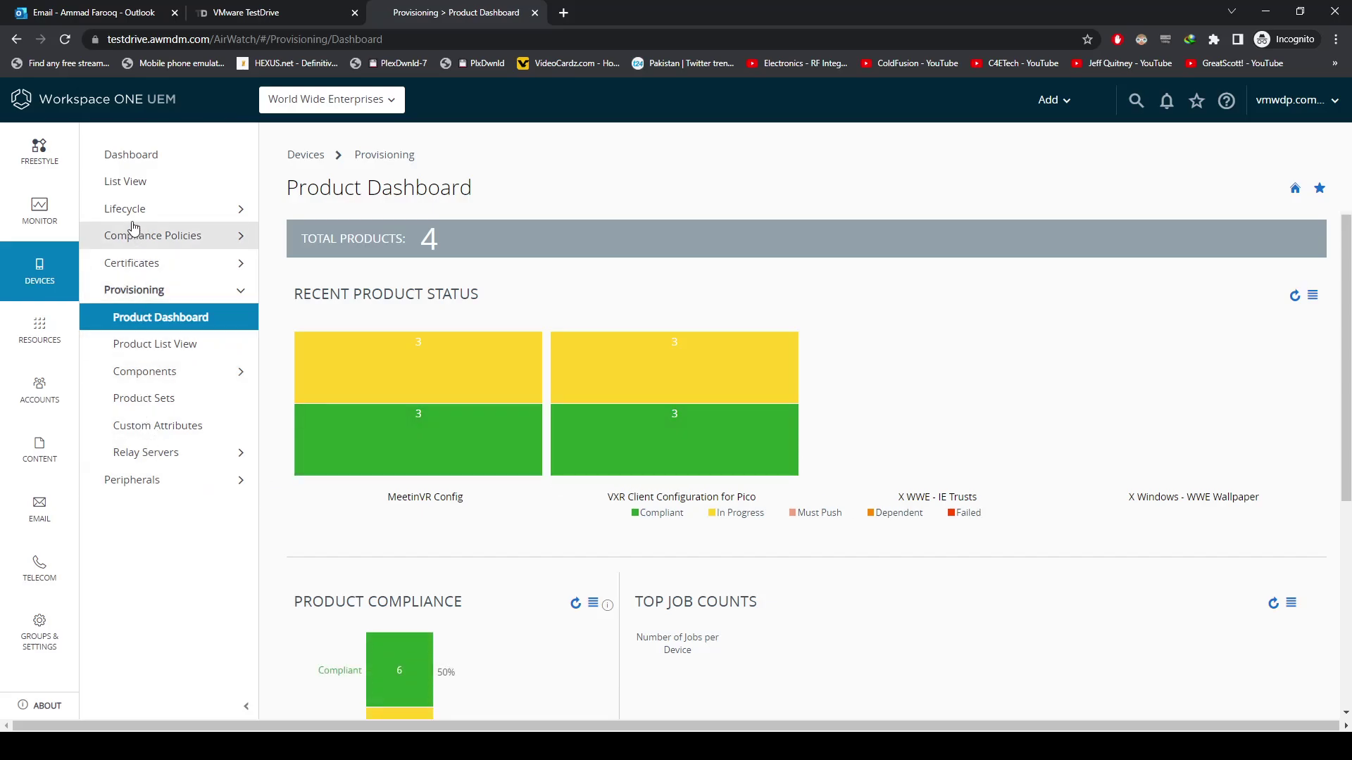
{"action": "left_click", "coordinate": [39, 211]}
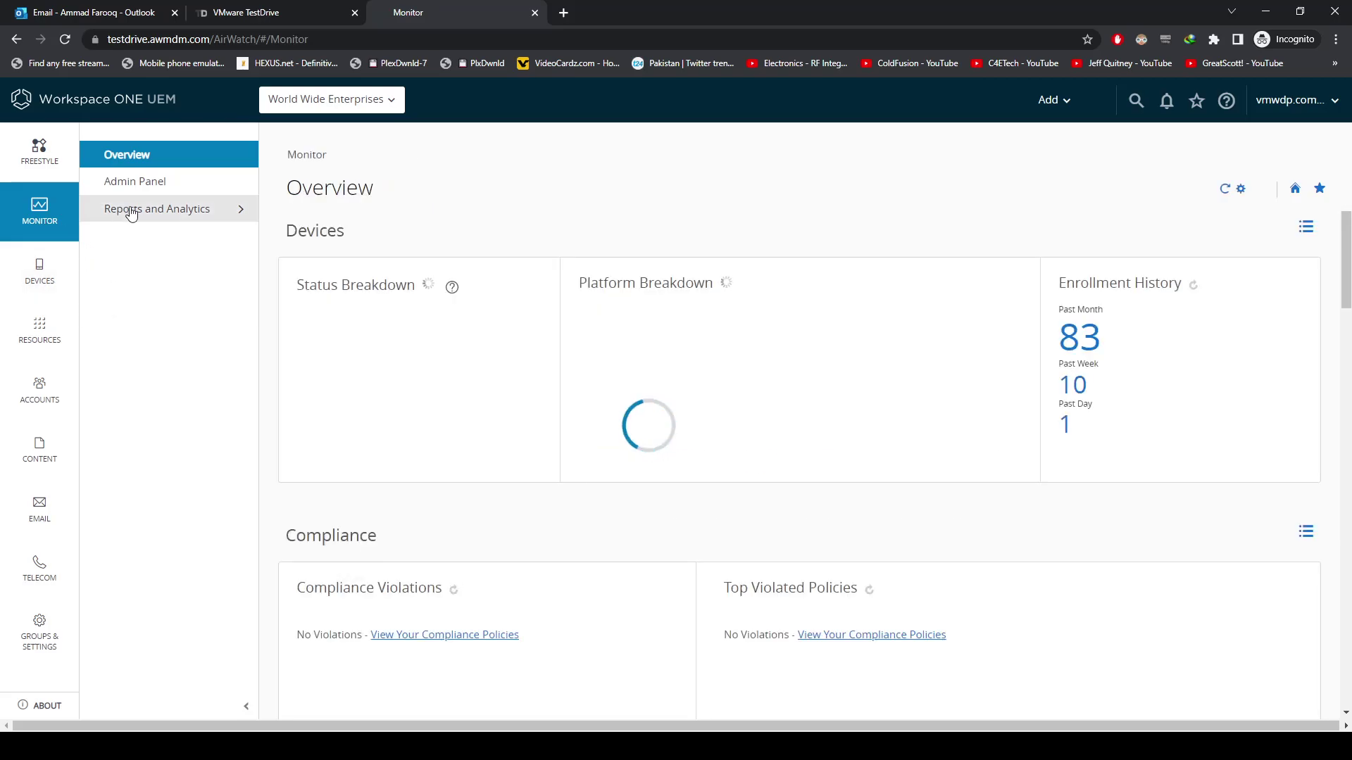
View the Admin Panel under Monitor and look through the list of all reports in Reports and Analytics
{"action": "left_click", "coordinate": [136, 183]}
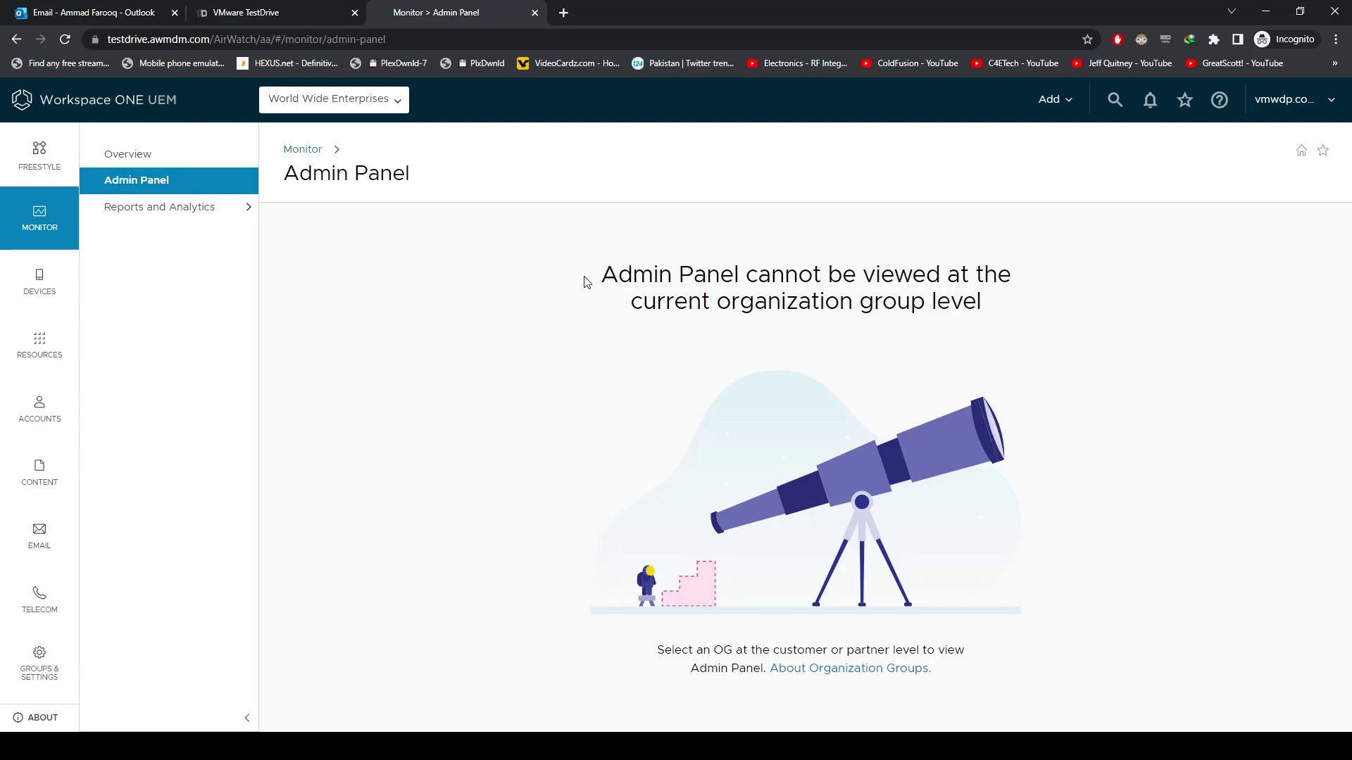
{"action": "left_click", "coordinate": [159, 213]}
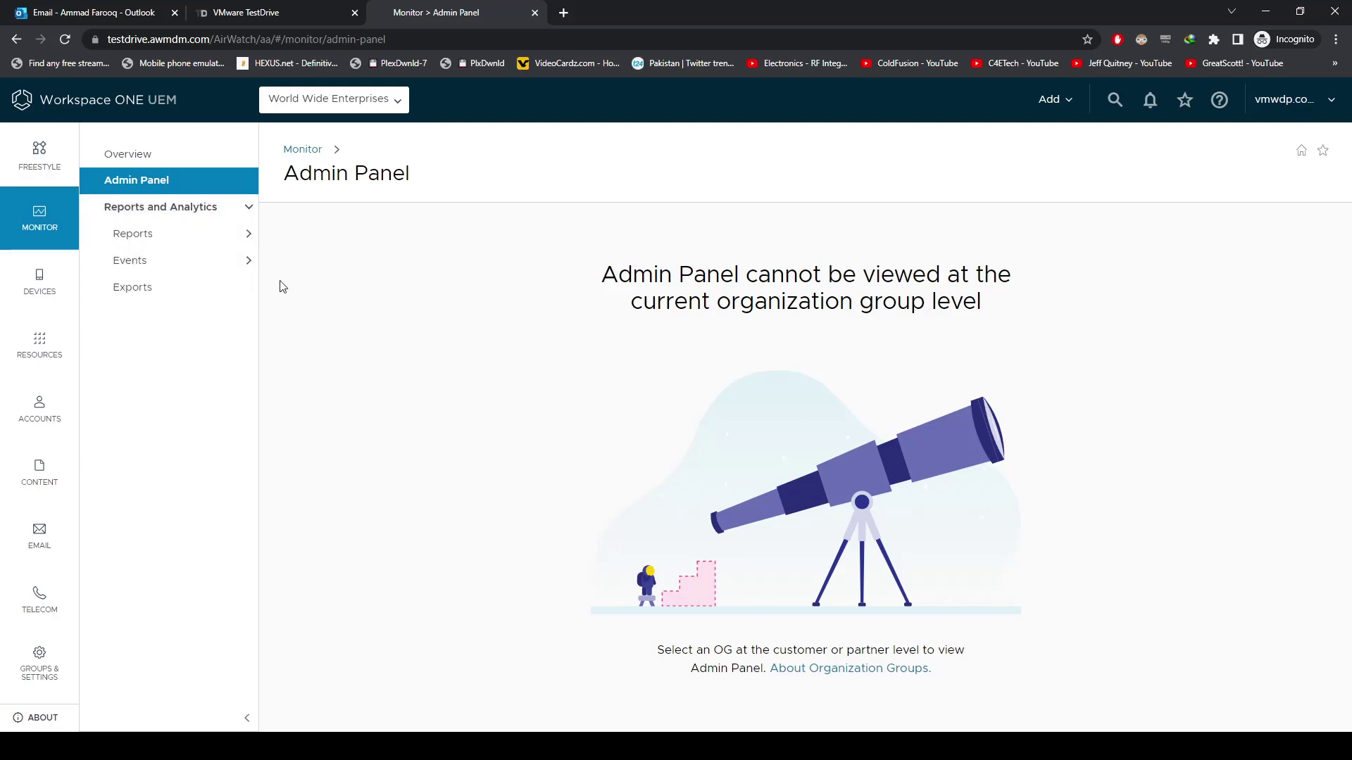
{"action": "left_click", "coordinate": [146, 241]}
{"action": "left_click", "coordinate": [138, 265]}
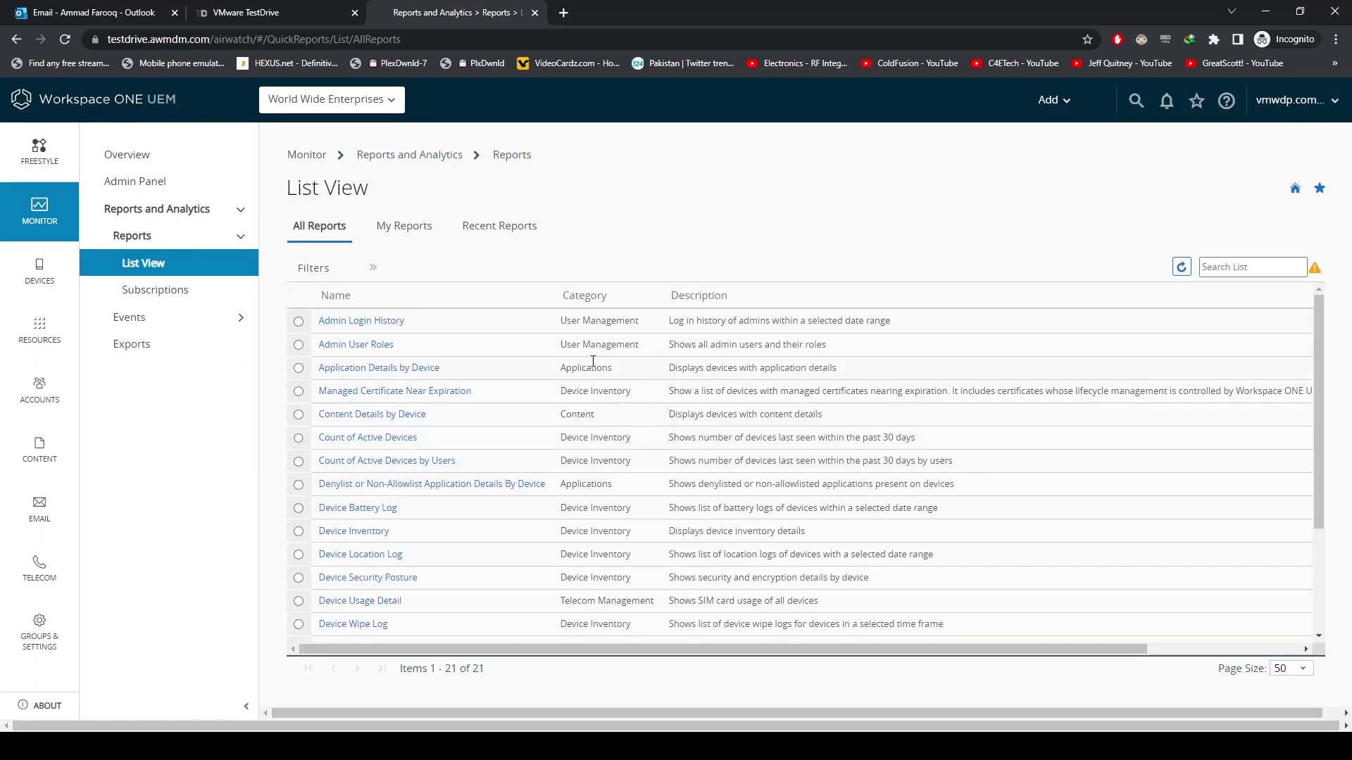
{"action": "scroll", "coordinate": [386, 567], "scroll_direction": "down", "scroll_amount": 5}
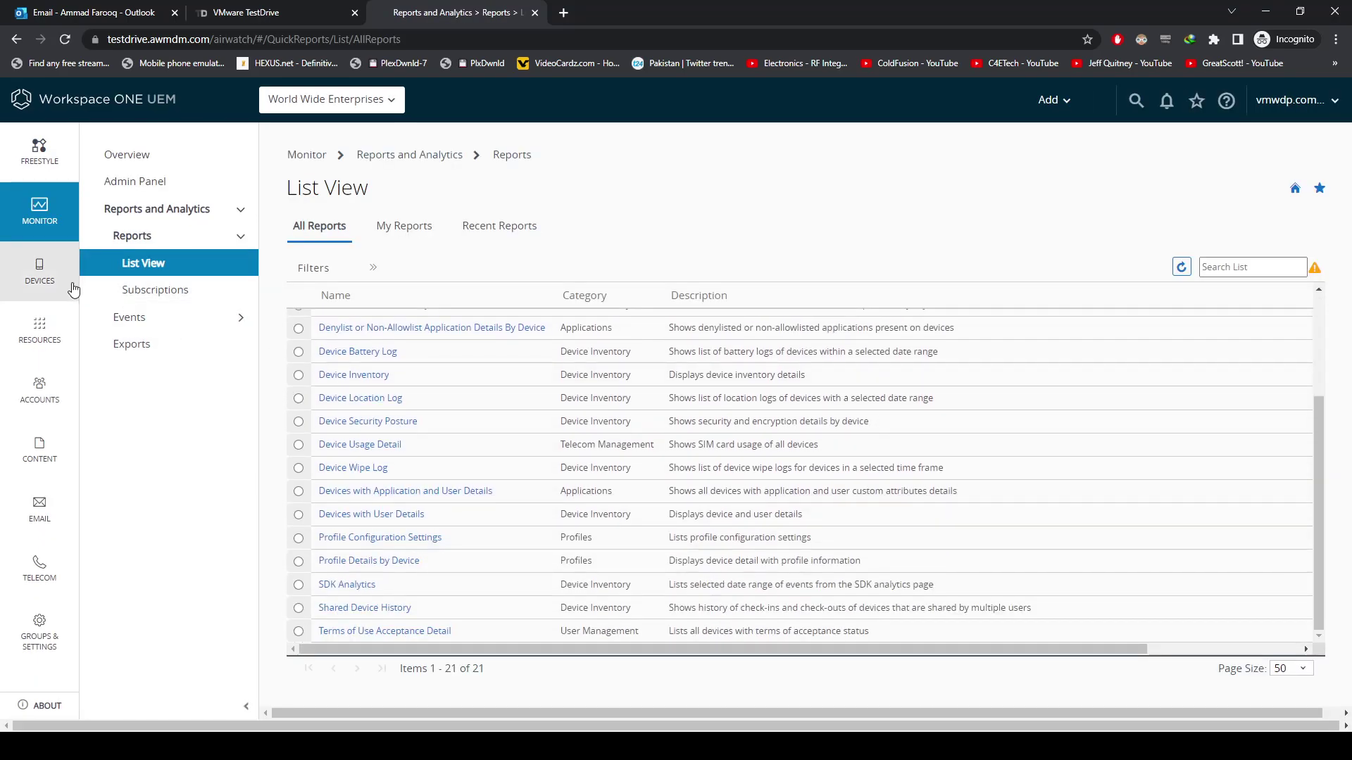
Review the Devices dashboard's security, ownership, last seen, platform and enrollment charts
{"action": "left_click", "coordinate": [44, 284]}
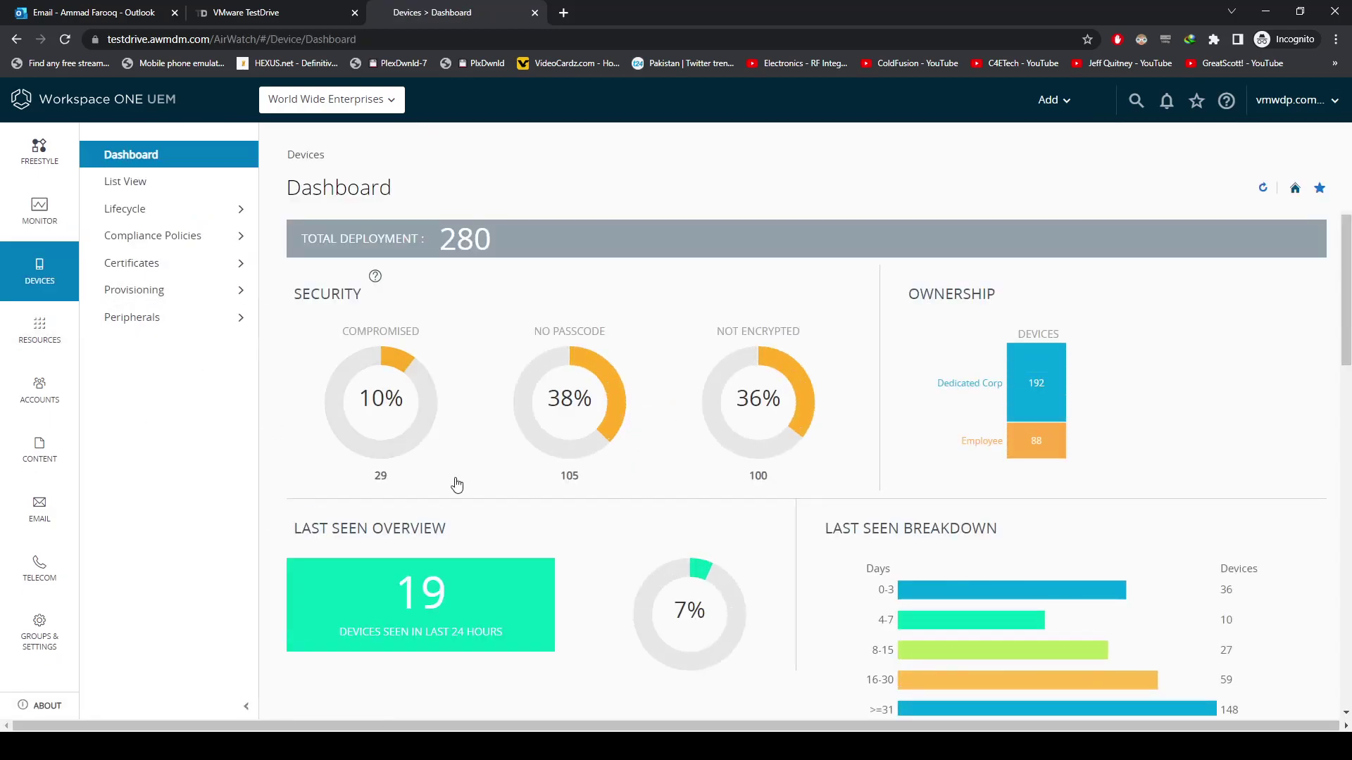
{"action": "scroll", "coordinate": [549, 493], "scroll_direction": "down", "scroll_amount": 3}
{"action": "scroll", "coordinate": [693, 479], "scroll_direction": "up", "scroll_amount": 1}
{"action": "scroll", "coordinate": [694, 476], "scroll_direction": "down", "scroll_amount": 6}
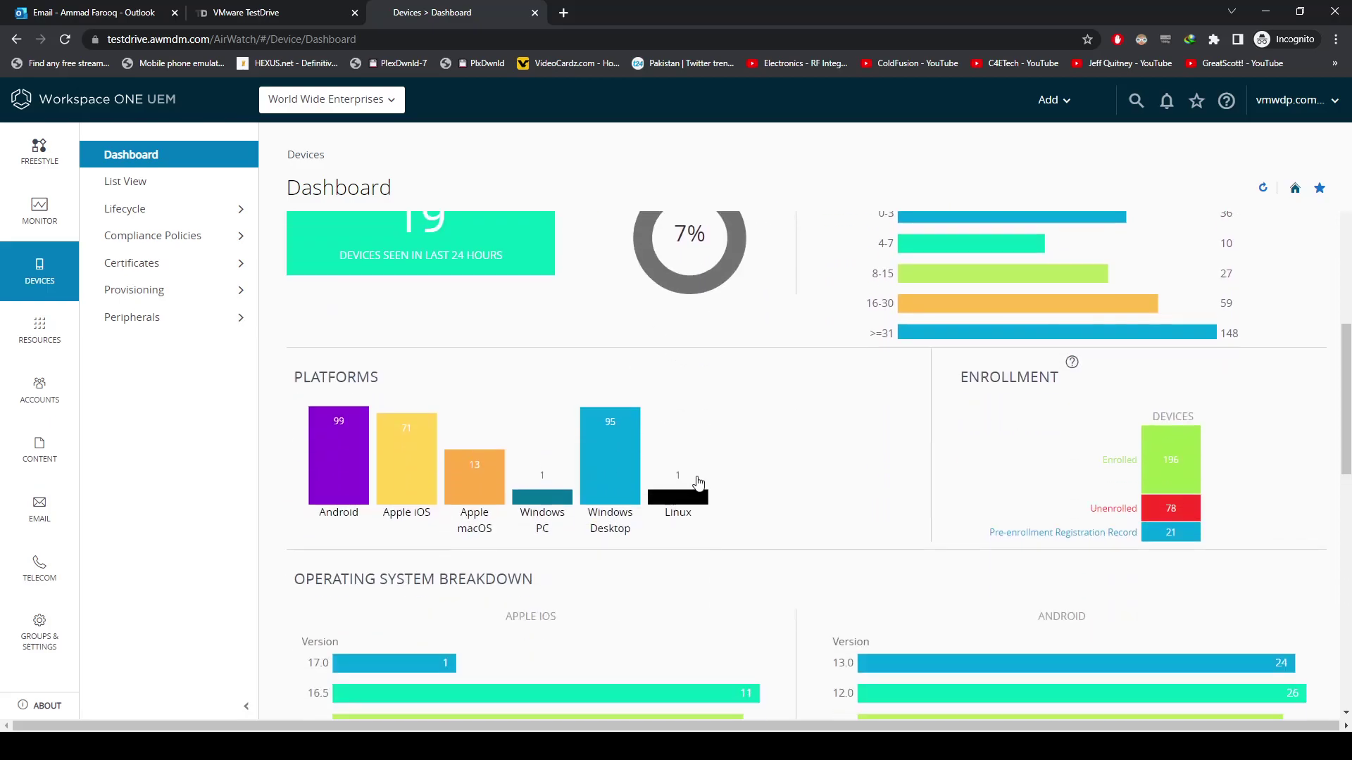
{"action": "scroll", "coordinate": [750, 461], "scroll_direction": "up", "scroll_amount": 5}
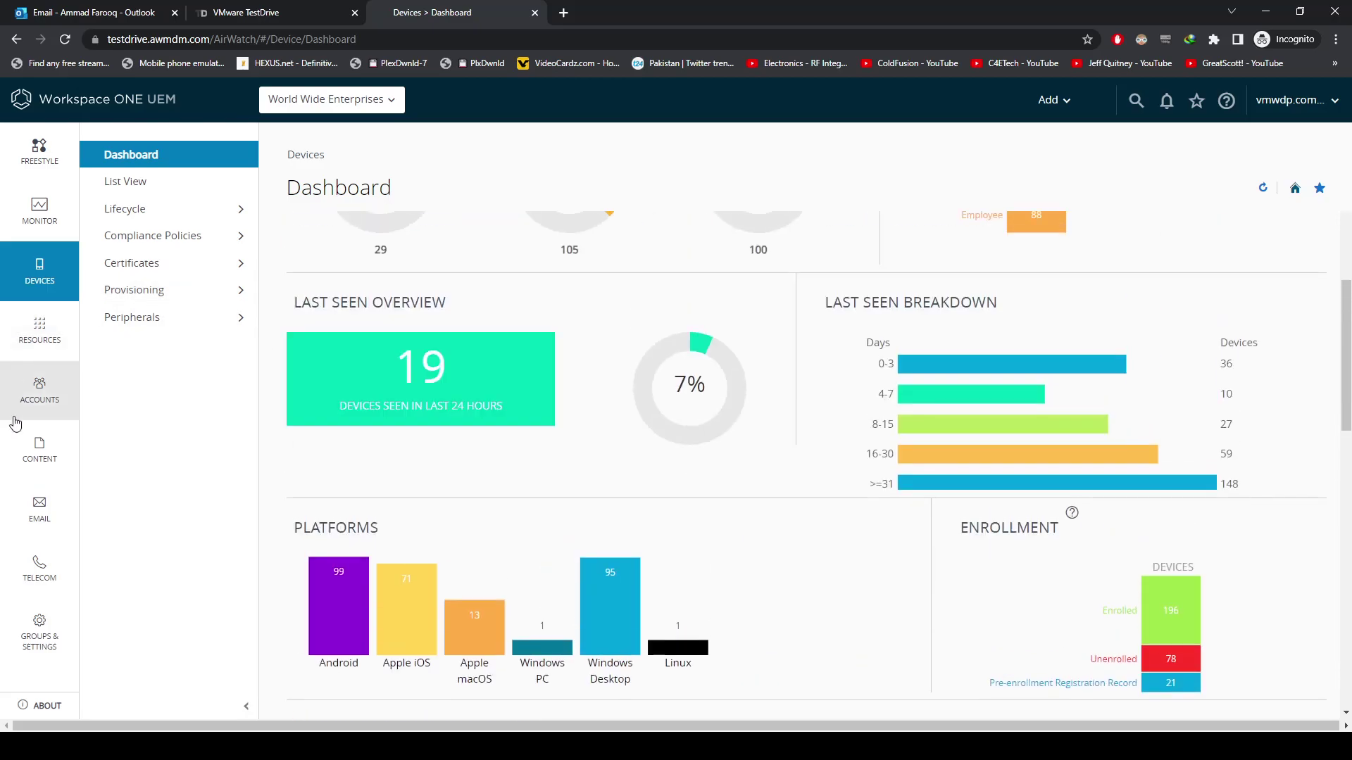
Browse the user accounts list, view the details of a user in the Enterprise - BYOD Demo group, and return to the list
{"action": "left_click", "coordinate": [55, 384]}
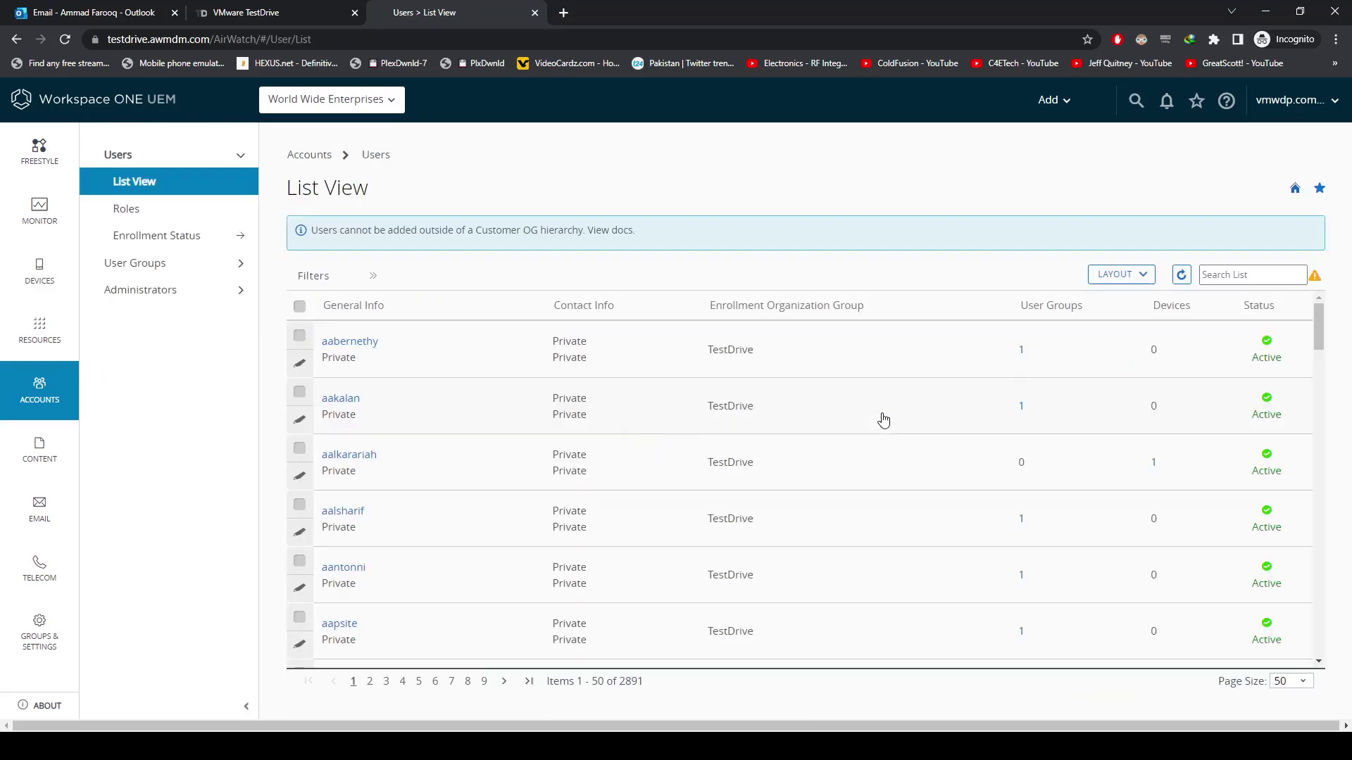
{"action": "scroll", "coordinate": [746, 462], "scroll_direction": "down", "scroll_amount": 3}
{"action": "scroll", "coordinate": [745, 528], "scroll_direction": "down", "scroll_amount": 5}
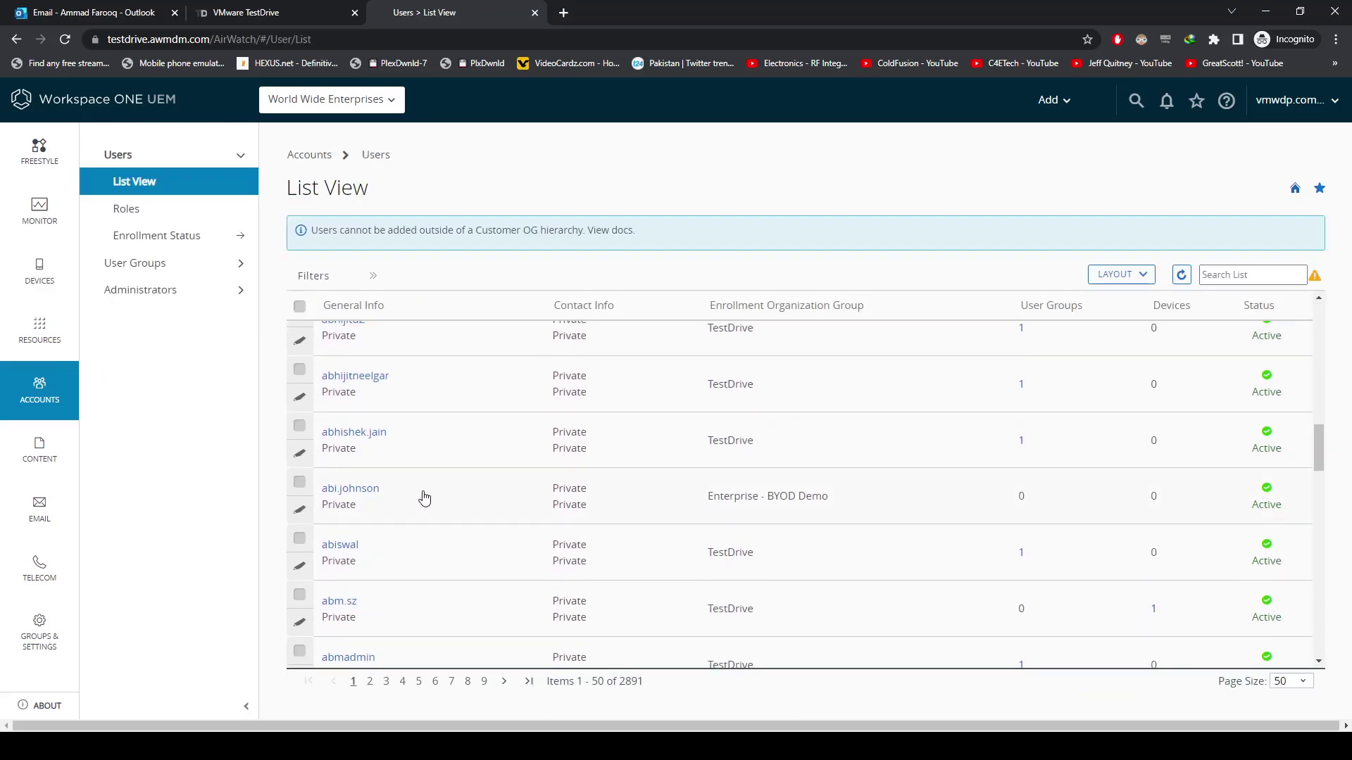
{"action": "left_click", "coordinate": [348, 489]}
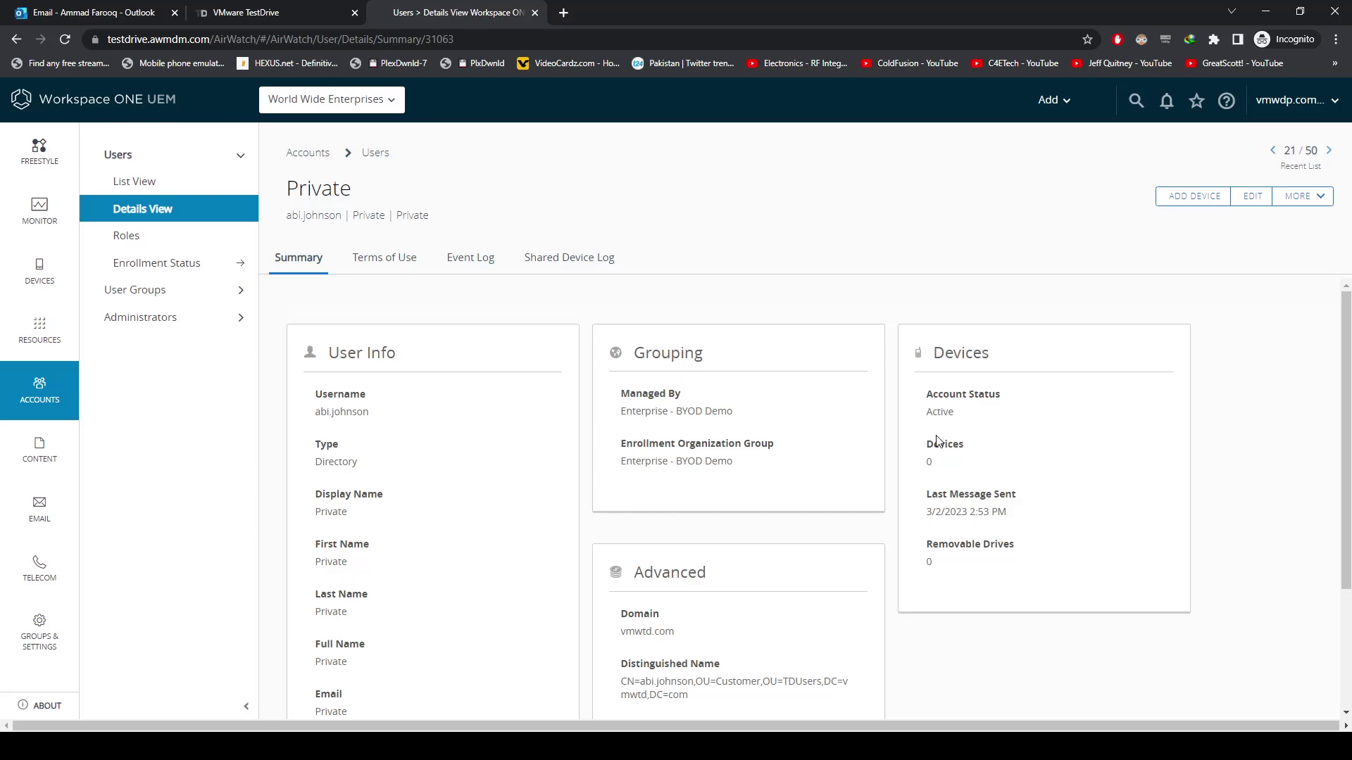
{"action": "key", "text": "alt+Left"}
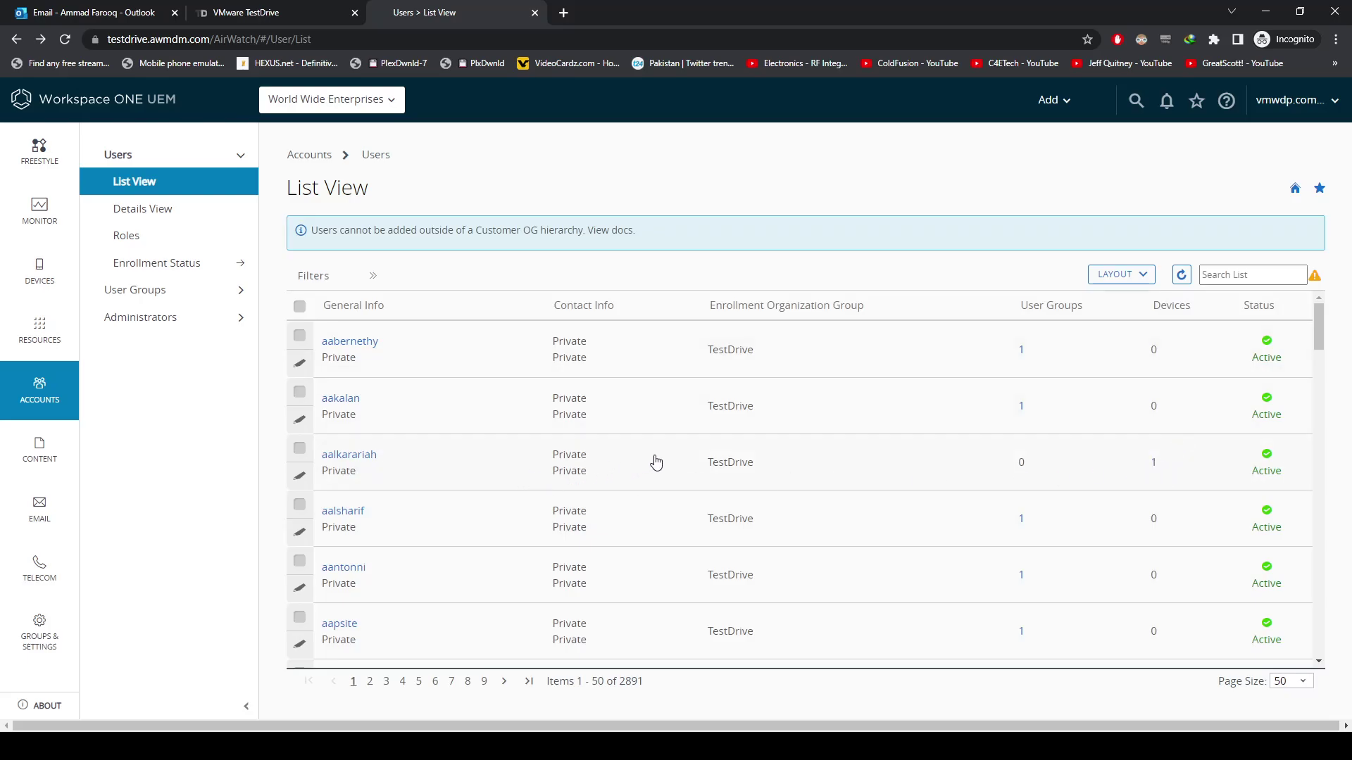
Open the details of a TestDrive user with enrolled devices and examine the summary, including the distinguished name and user principal name
{"action": "scroll", "coordinate": [719, 471], "scroll_direction": "down", "scroll_amount": 3}
{"action": "scroll", "coordinate": [719, 470], "scroll_direction": "down", "scroll_amount": 3}
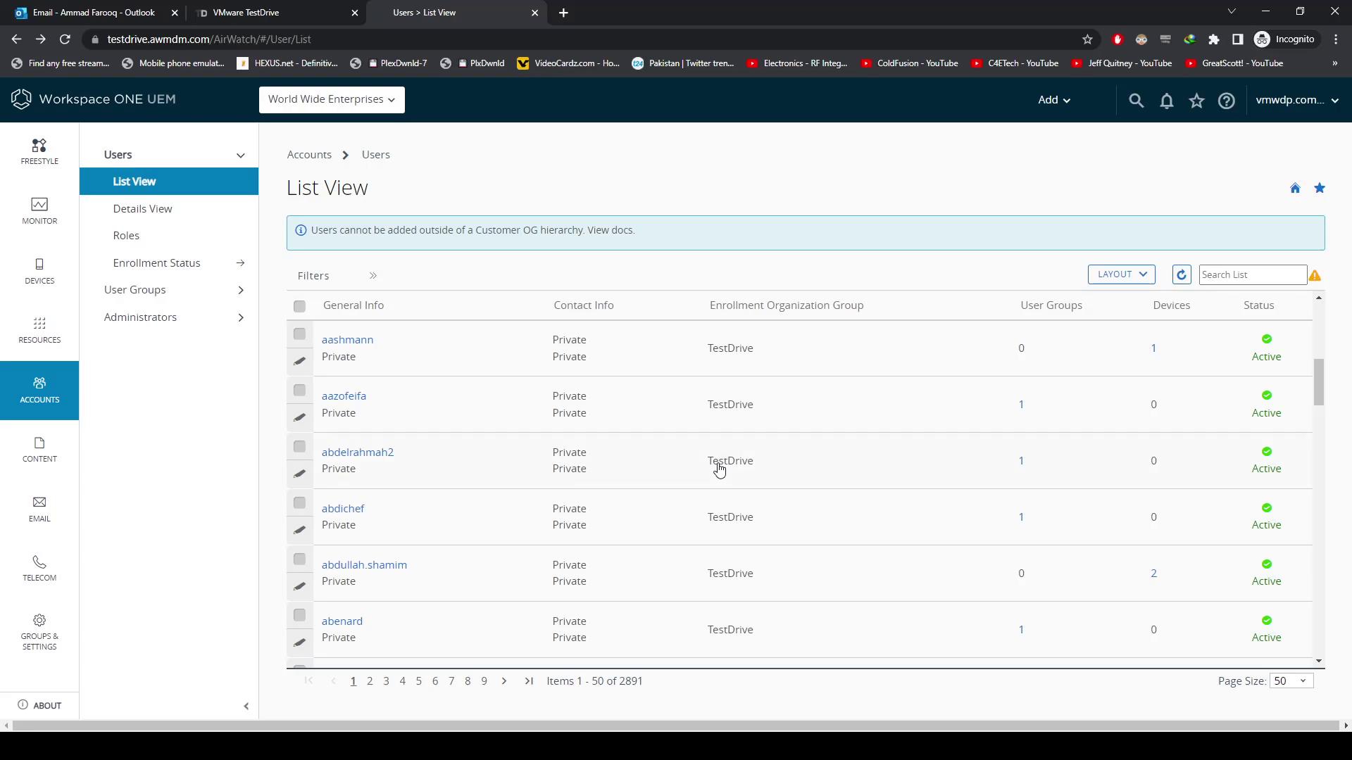
{"action": "left_click", "coordinate": [403, 565]}
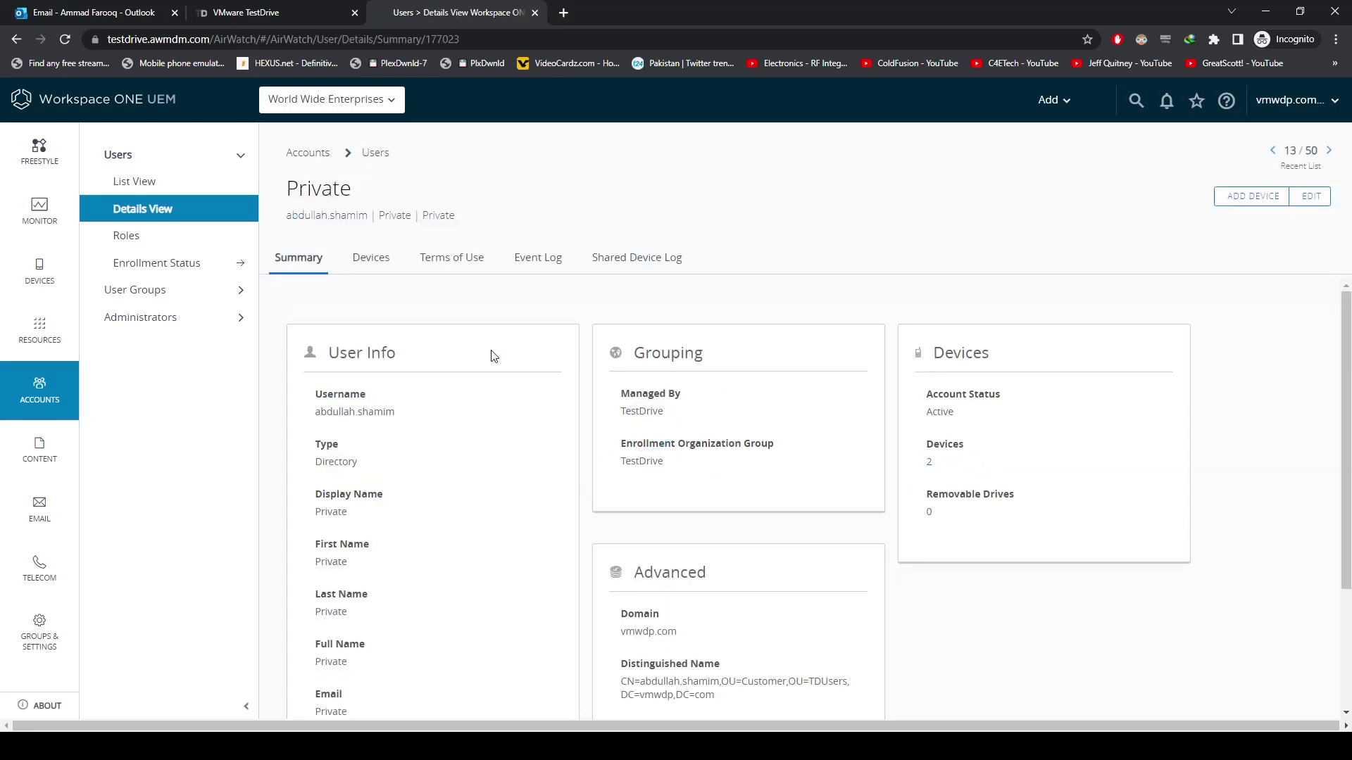
{"action": "scroll", "coordinate": [476, 383], "scroll_direction": "down", "scroll_amount": 1}
{"action": "scroll", "coordinate": [475, 383], "scroll_direction": "up", "scroll_amount": 1}
{"action": "scroll", "coordinate": [595, 540], "scroll_direction": "down", "scroll_amount": 3}
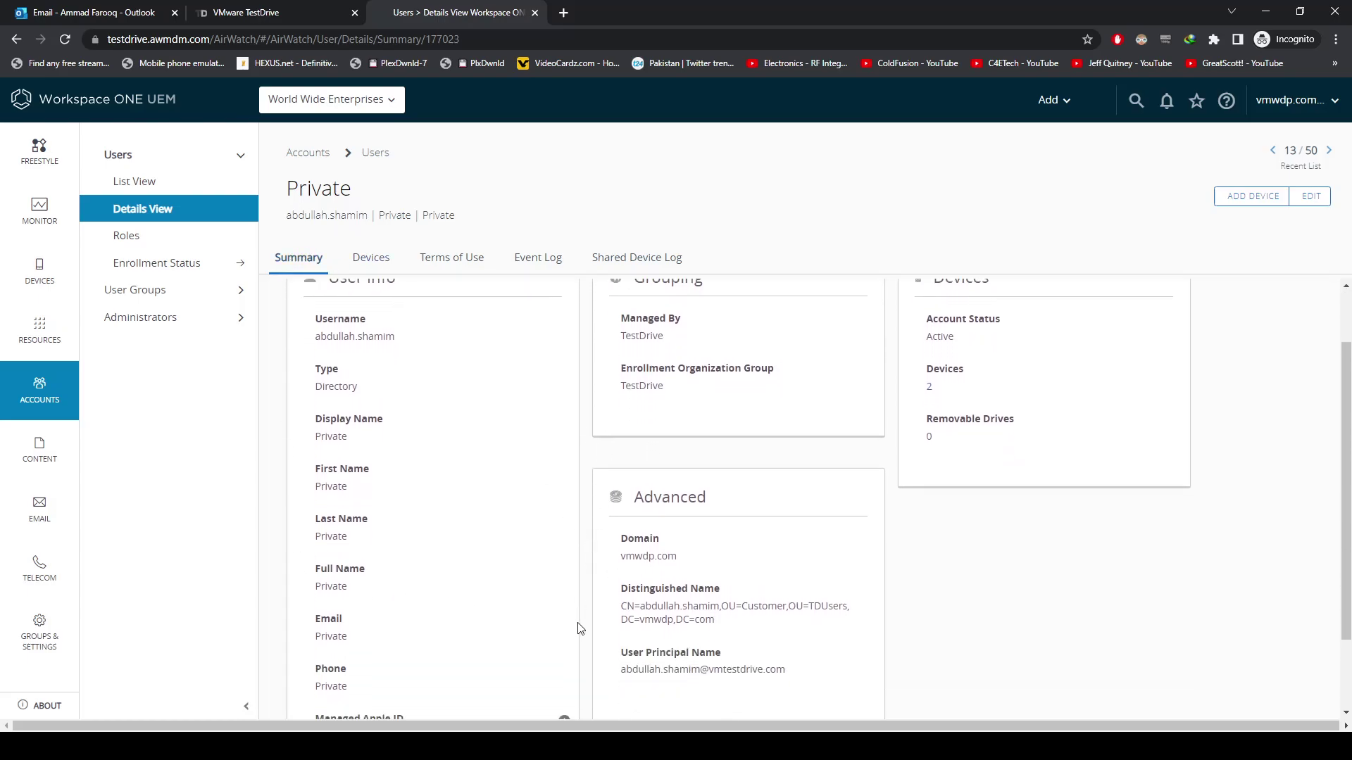
{"action": "left_click_drag", "start_coordinate": [621, 509], "coordinate": [636, 508]}
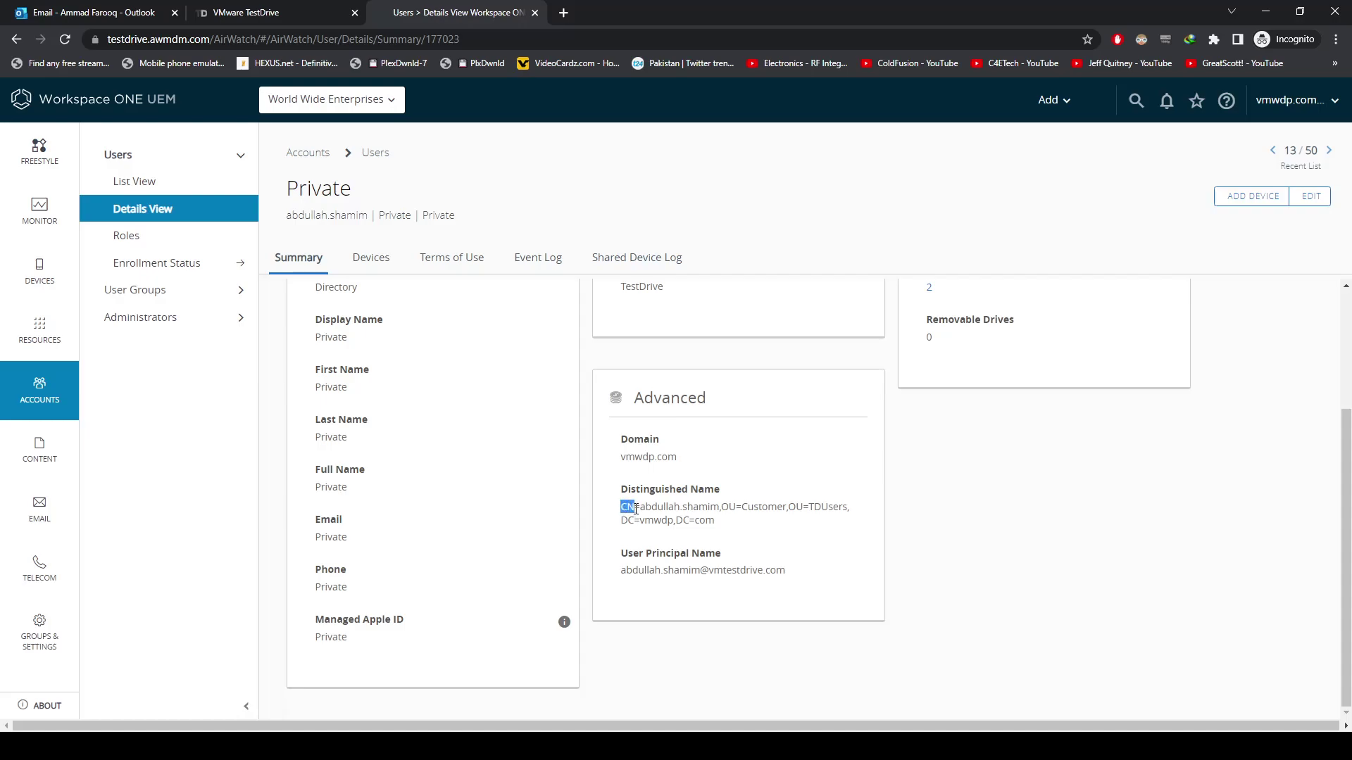
{"action": "left_click_drag", "start_coordinate": [721, 508], "coordinate": [745, 508]}
{"action": "left_click_drag", "start_coordinate": [620, 571], "coordinate": [789, 577]}
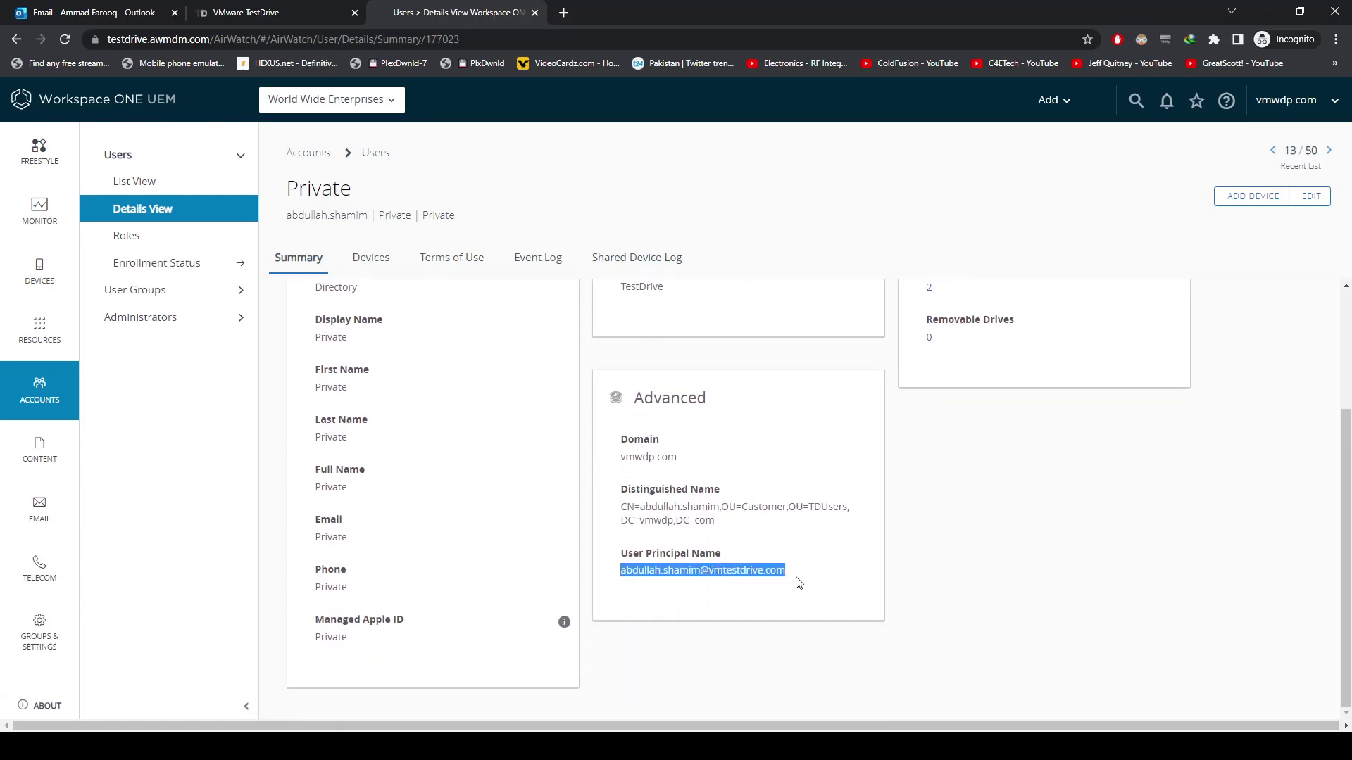
{"action": "scroll", "coordinate": [814, 583], "scroll_direction": "up", "scroll_amount": 3}
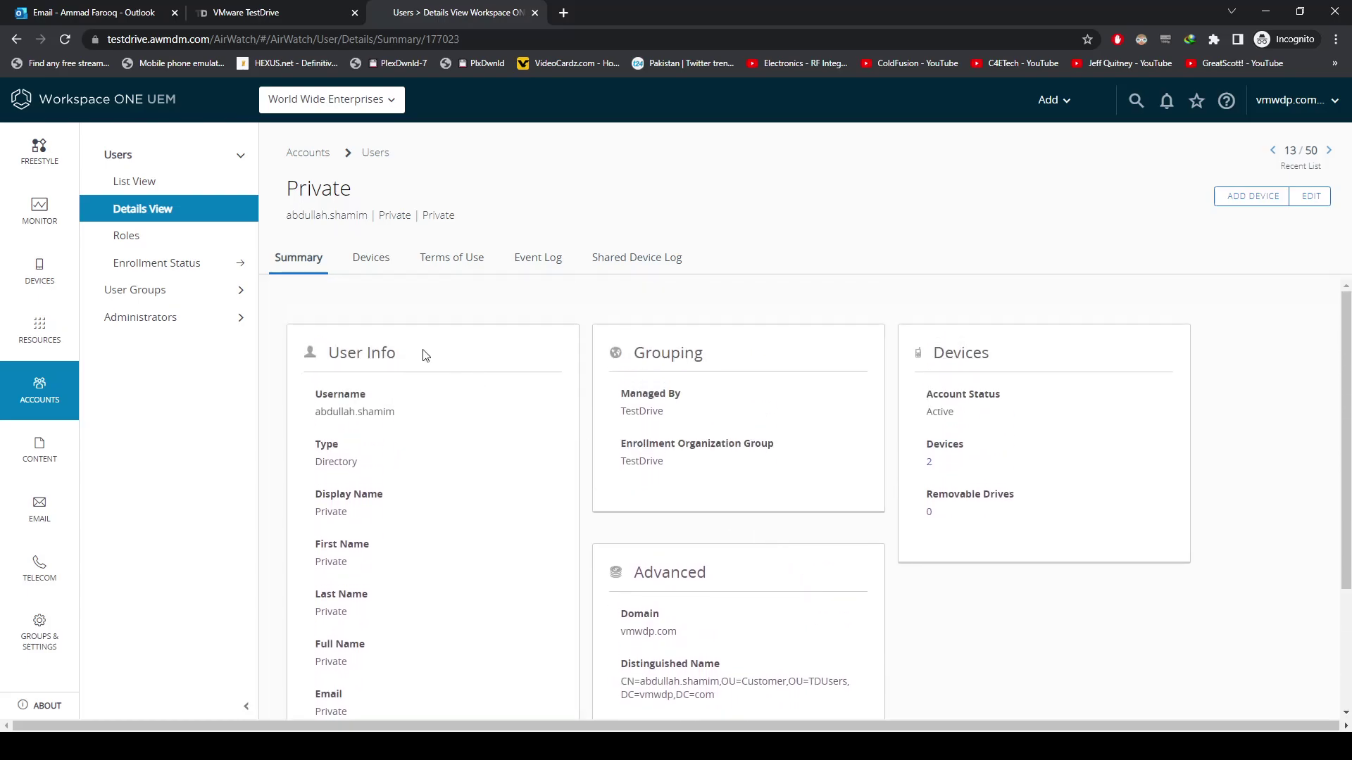
Show the user's enrolled devices and open the details of the first Android device in the list
{"action": "left_click", "coordinate": [387, 262]}
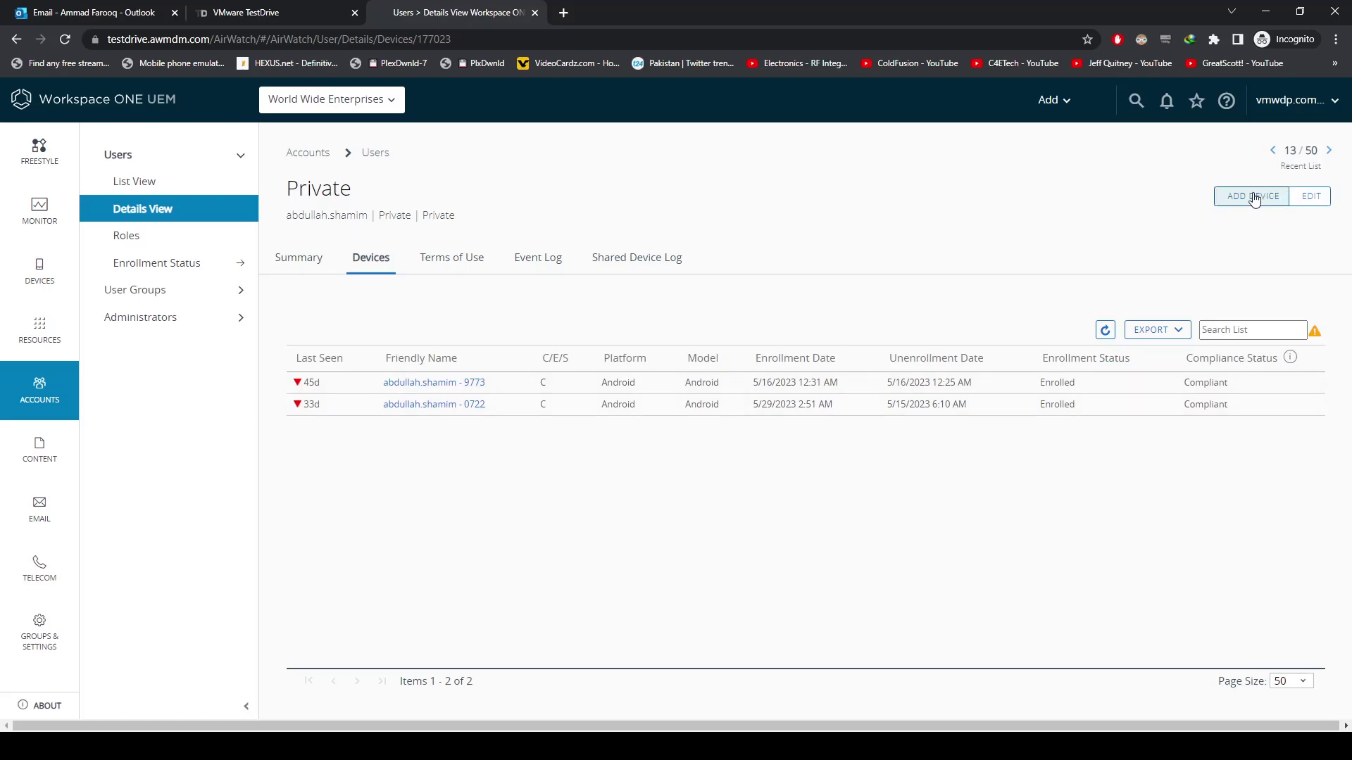
{"action": "left_click", "coordinate": [433, 384]}
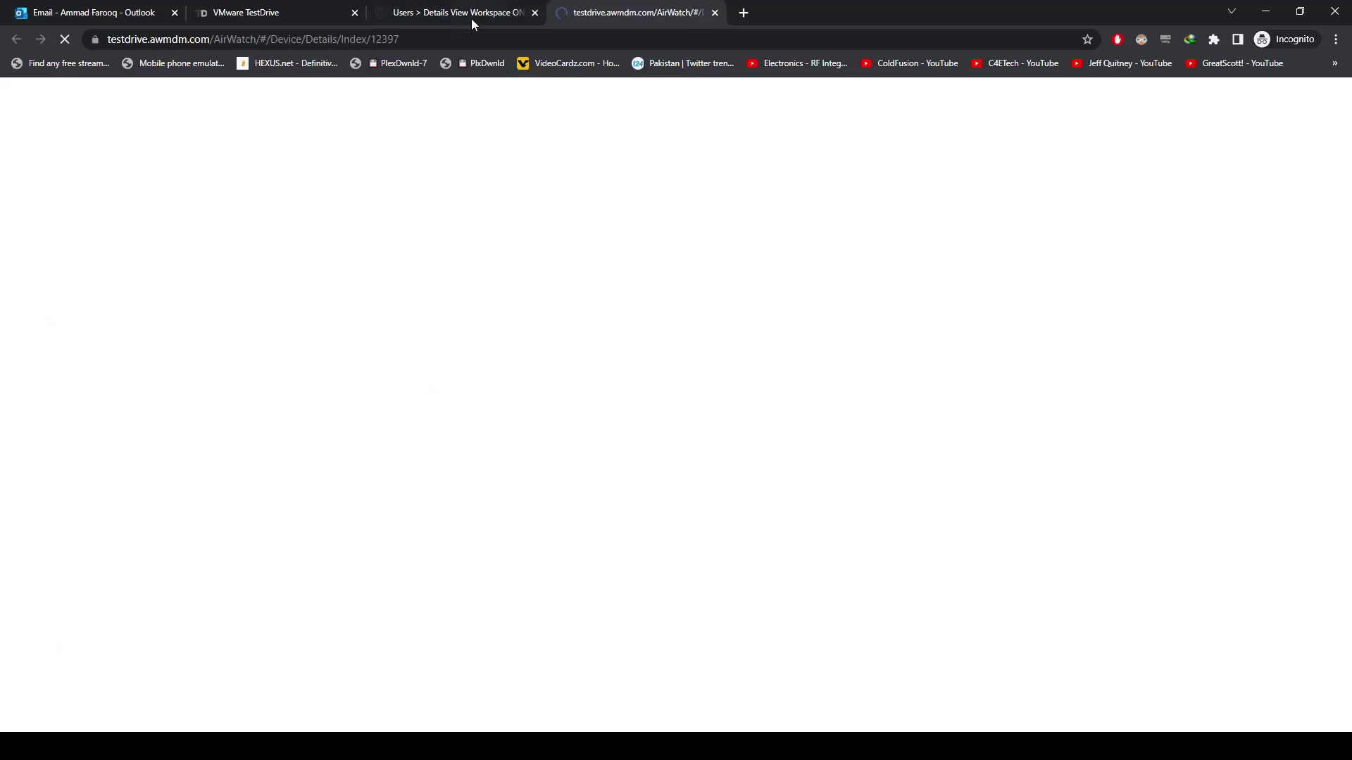
{"action": "left_click", "coordinate": [466, 13]}
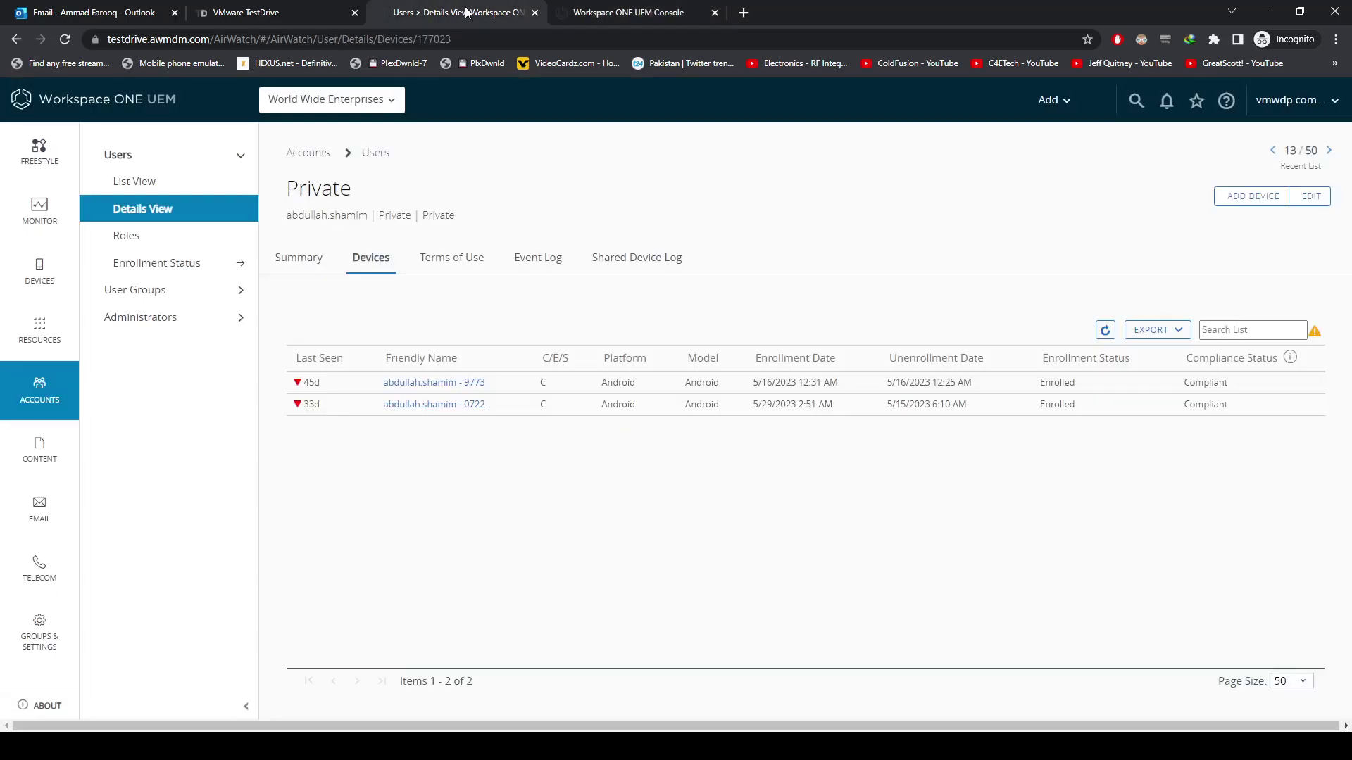
{"action": "left_click", "coordinate": [572, 19]}
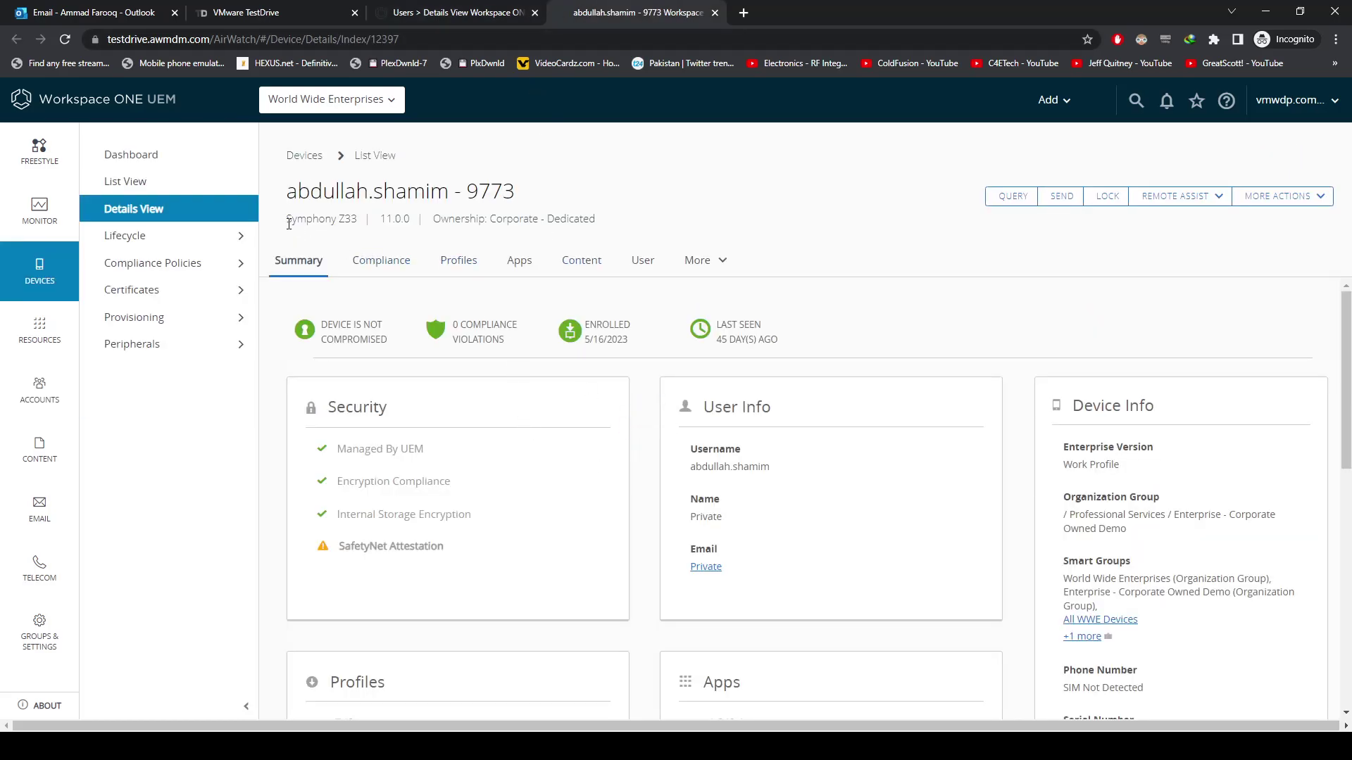
Query the Symphony Z33 device for all its information and dismiss the confirmation
{"action": "left_click_drag", "start_coordinate": [289, 224], "coordinate": [362, 224]}
{"action": "left_click", "coordinate": [1021, 199]}
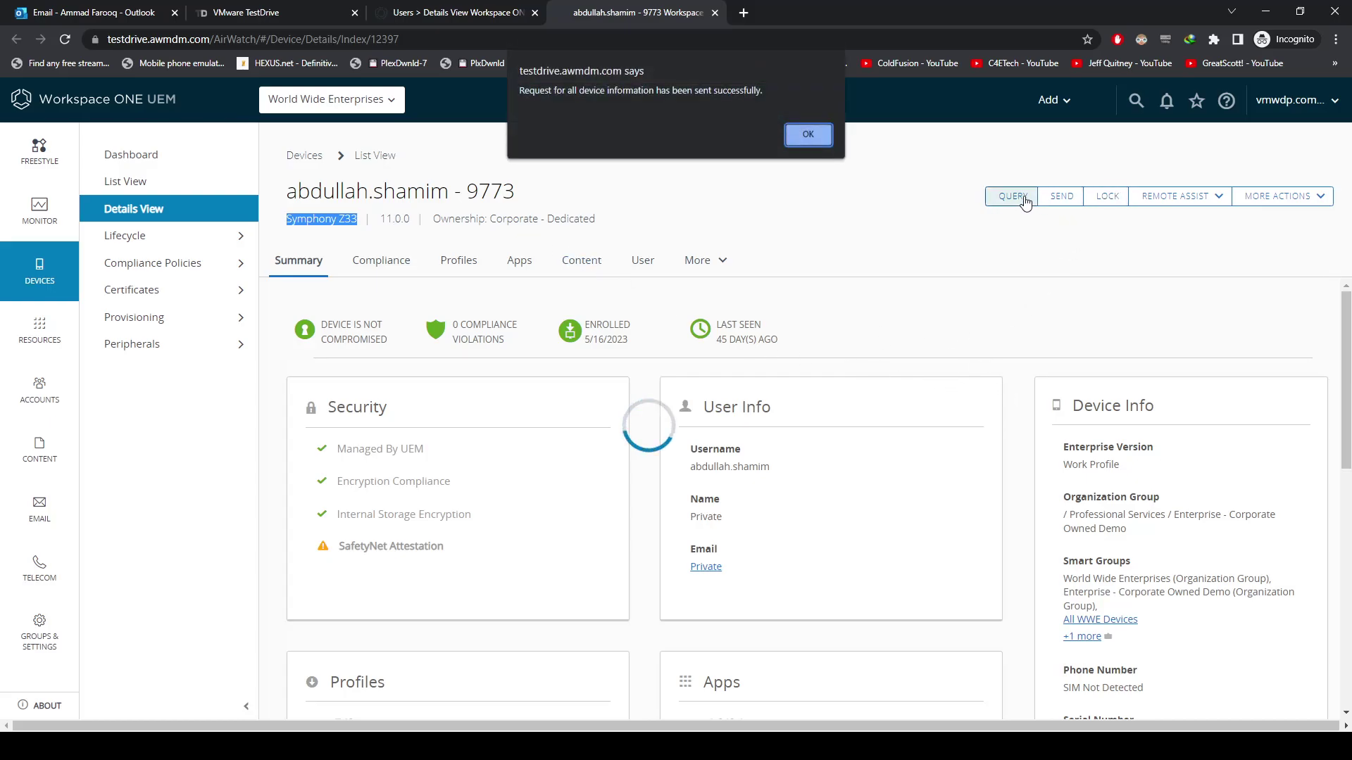
{"action": "left_click", "coordinate": [807, 134]}
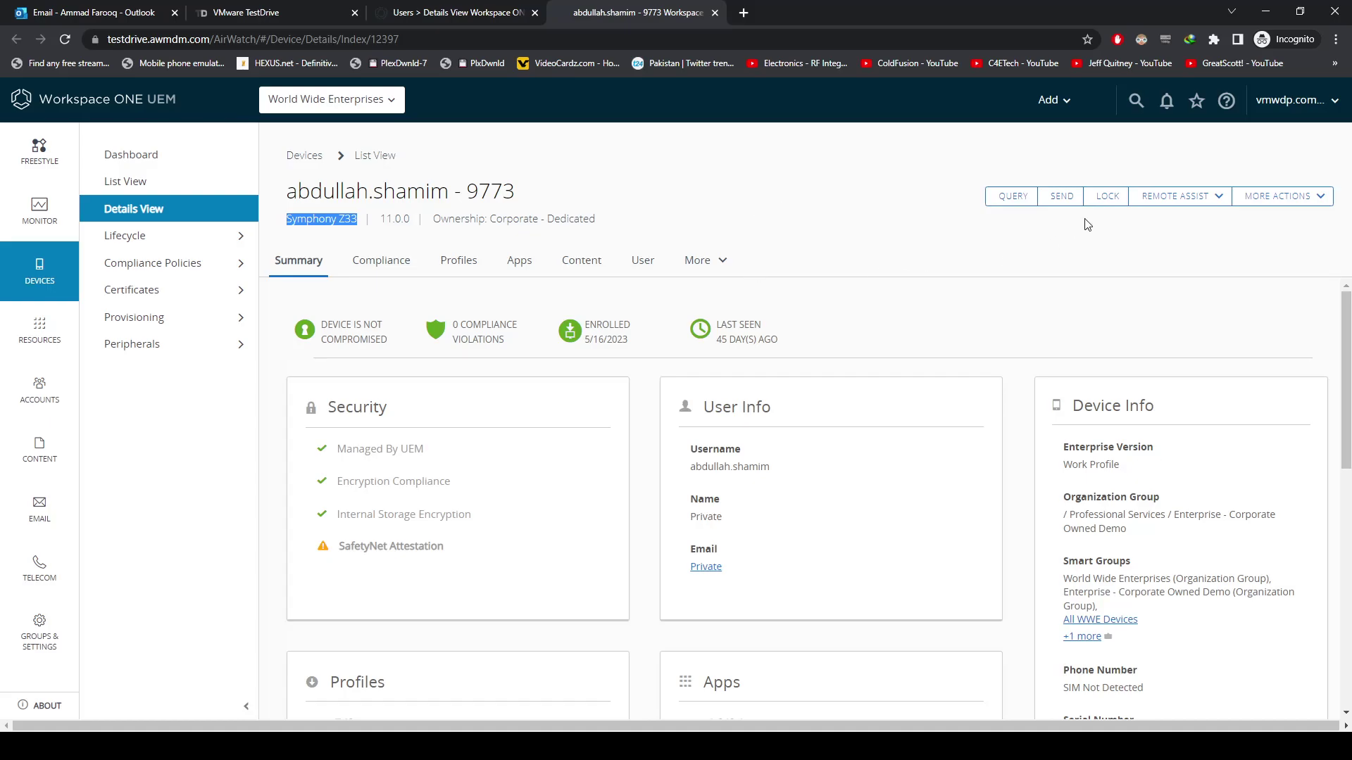
Review the device summary's security, user, profiles, apps, content and certificates sections
{"action": "scroll", "coordinate": [718, 429], "scroll_direction": "down", "scroll_amount": 4}
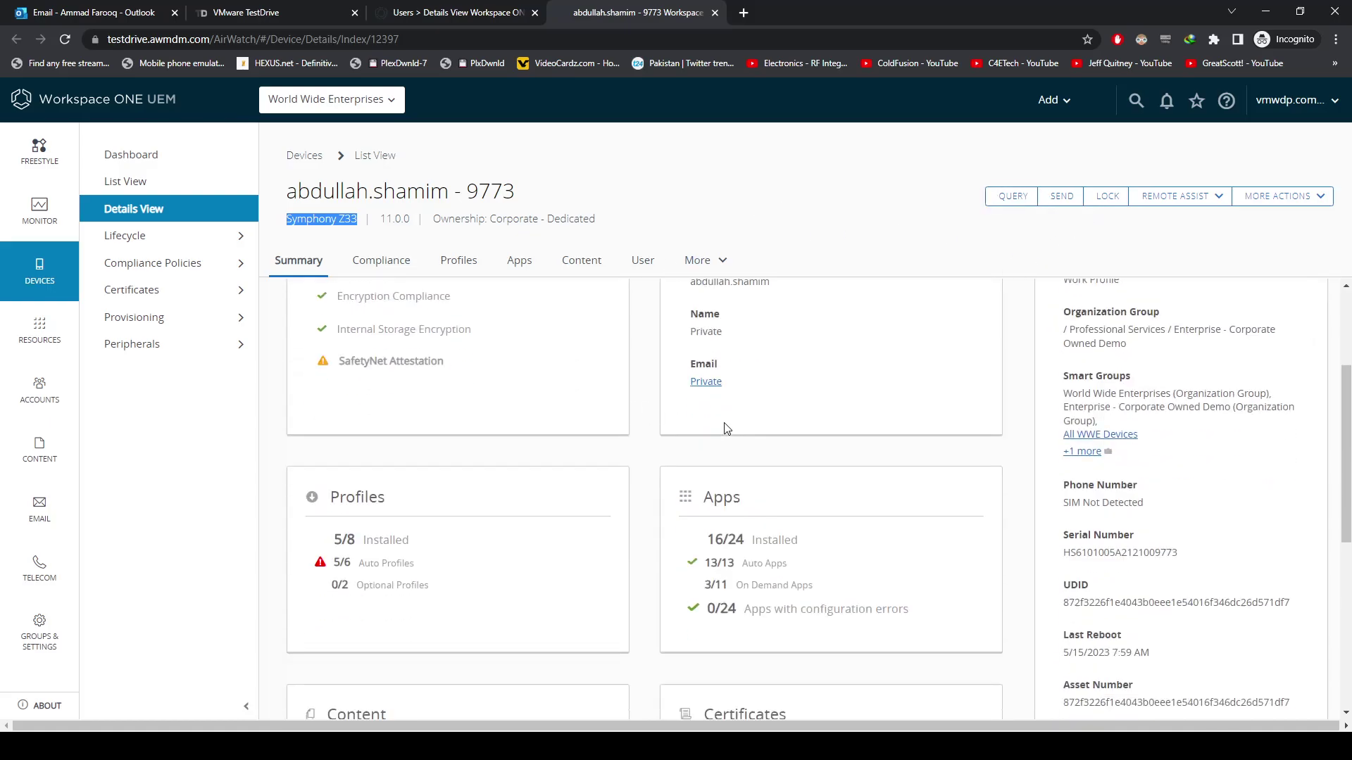
{"action": "scroll", "coordinate": [1021, 501], "scroll_direction": "up", "scroll_amount": 2}
{"action": "scroll", "coordinate": [1022, 501], "scroll_direction": "up", "scroll_amount": 2}
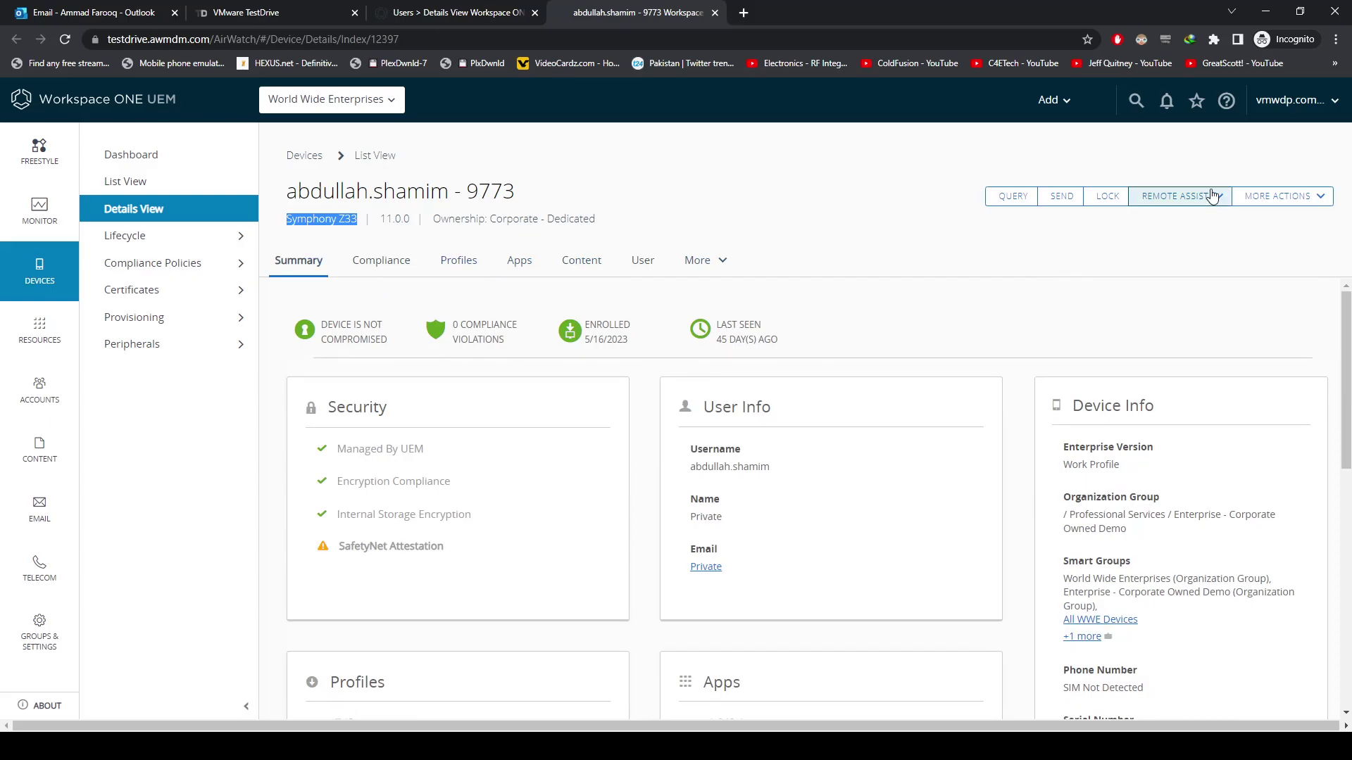
{"action": "scroll", "coordinate": [345, 350], "scroll_direction": "down", "scroll_amount": 4}
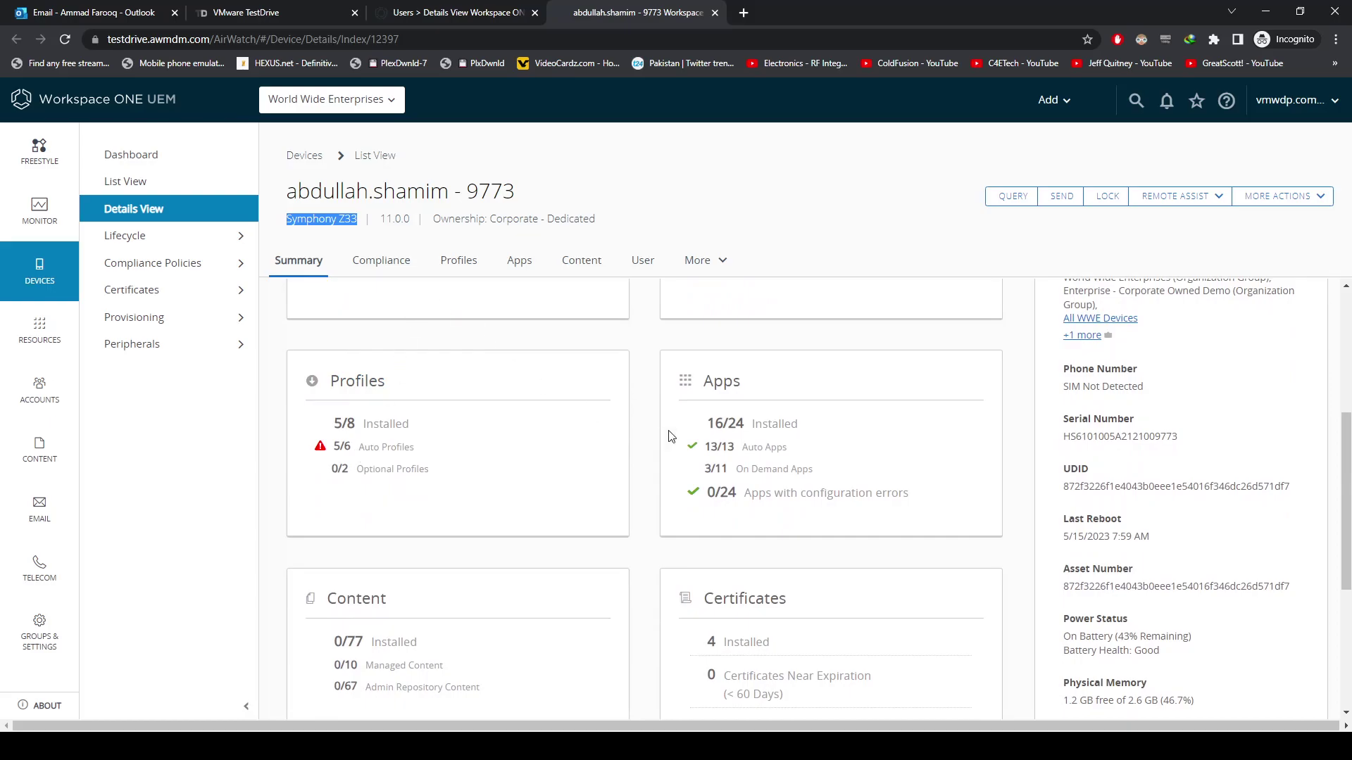
{"action": "scroll", "coordinate": [655, 433], "scroll_direction": "down", "scroll_amount": 3}
{"action": "scroll", "coordinate": [1092, 489], "scroll_direction": "up", "scroll_amount": 6}
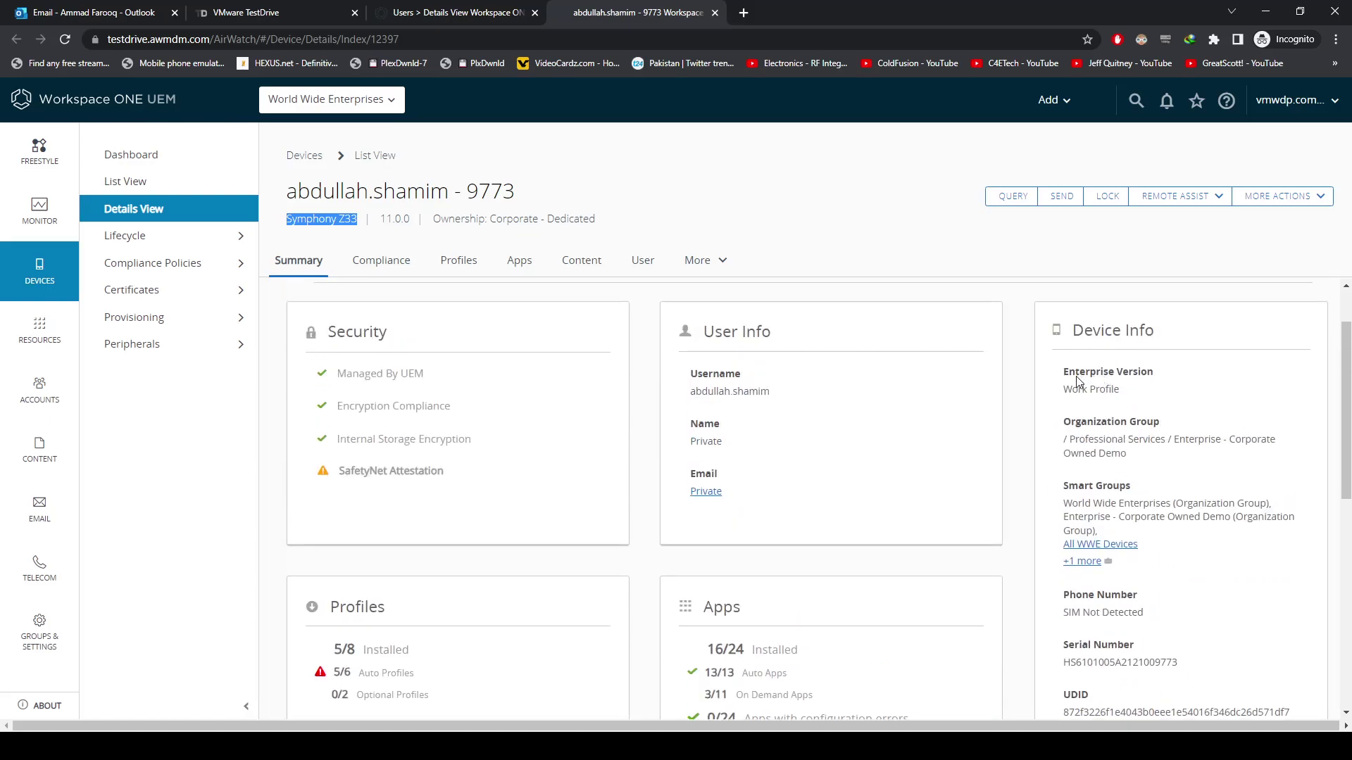
Examine the Device Info details, including enterprise version, phone number, power status, Android management and tags
{"action": "left_click_drag", "start_coordinate": [1062, 373], "coordinate": [1183, 381]}
{"action": "scroll", "coordinate": [1126, 422], "scroll_direction": "down", "scroll_amount": 2}
{"action": "left_click_drag", "start_coordinate": [1067, 460], "coordinate": [1139, 458]}
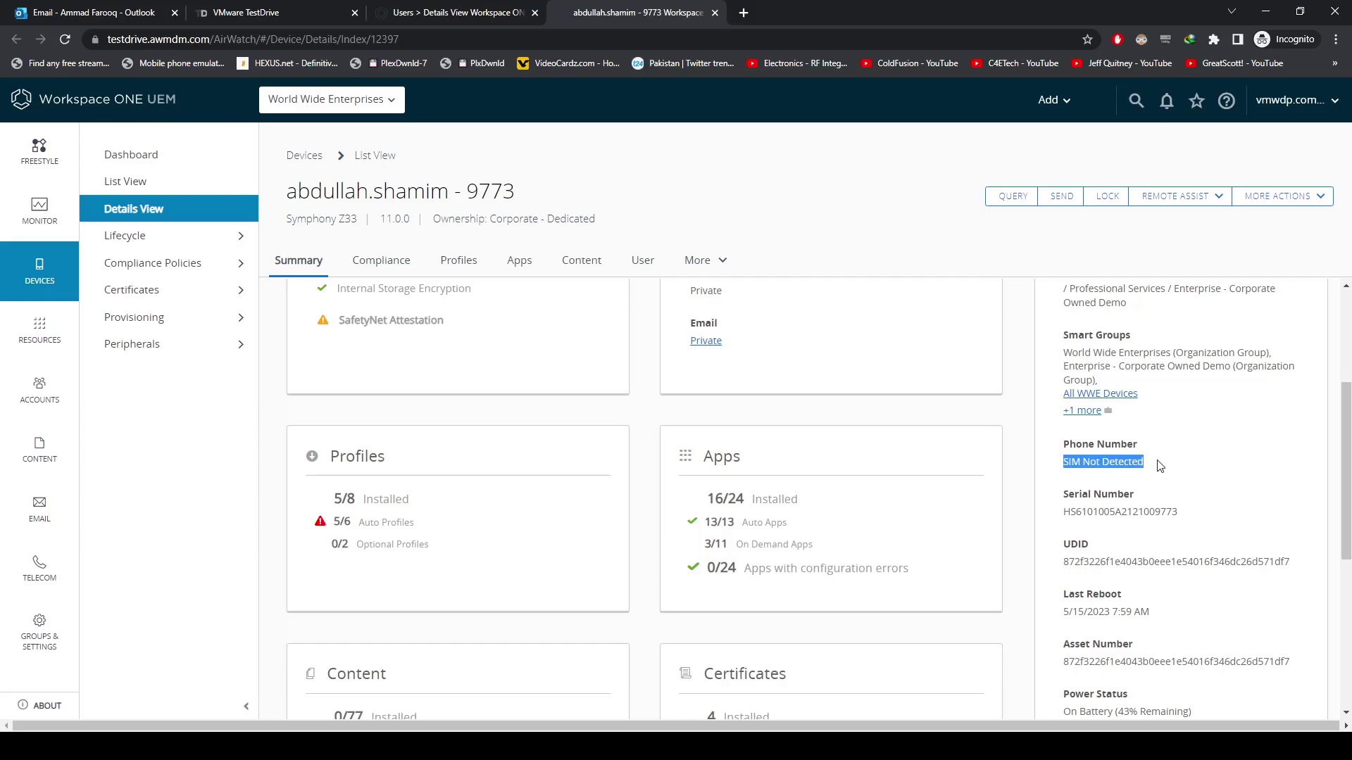
{"action": "scroll", "coordinate": [1161, 466], "scroll_direction": "down", "scroll_amount": 3}
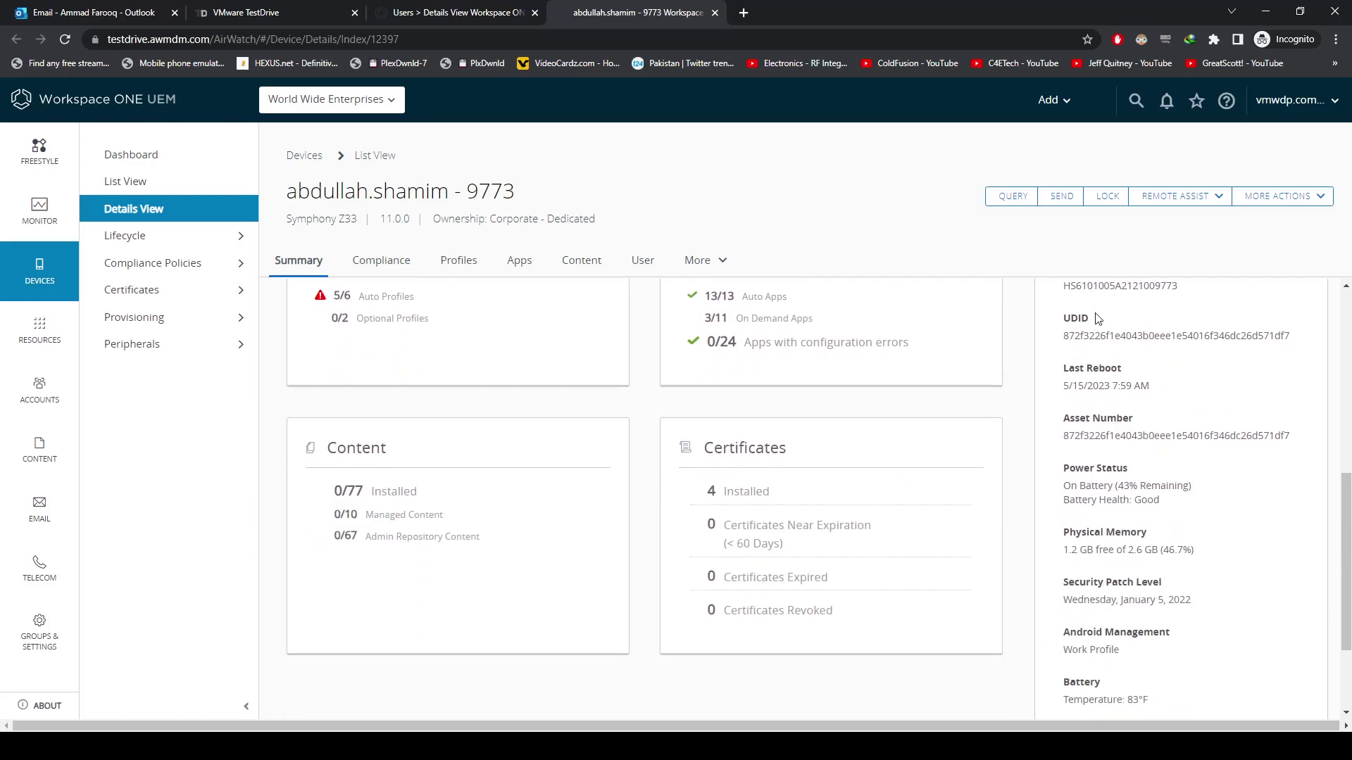
{"action": "left_click_drag", "start_coordinate": [1077, 486], "coordinate": [1174, 487]}
{"action": "scroll", "coordinate": [1089, 457], "scroll_direction": "down", "scroll_amount": 2}
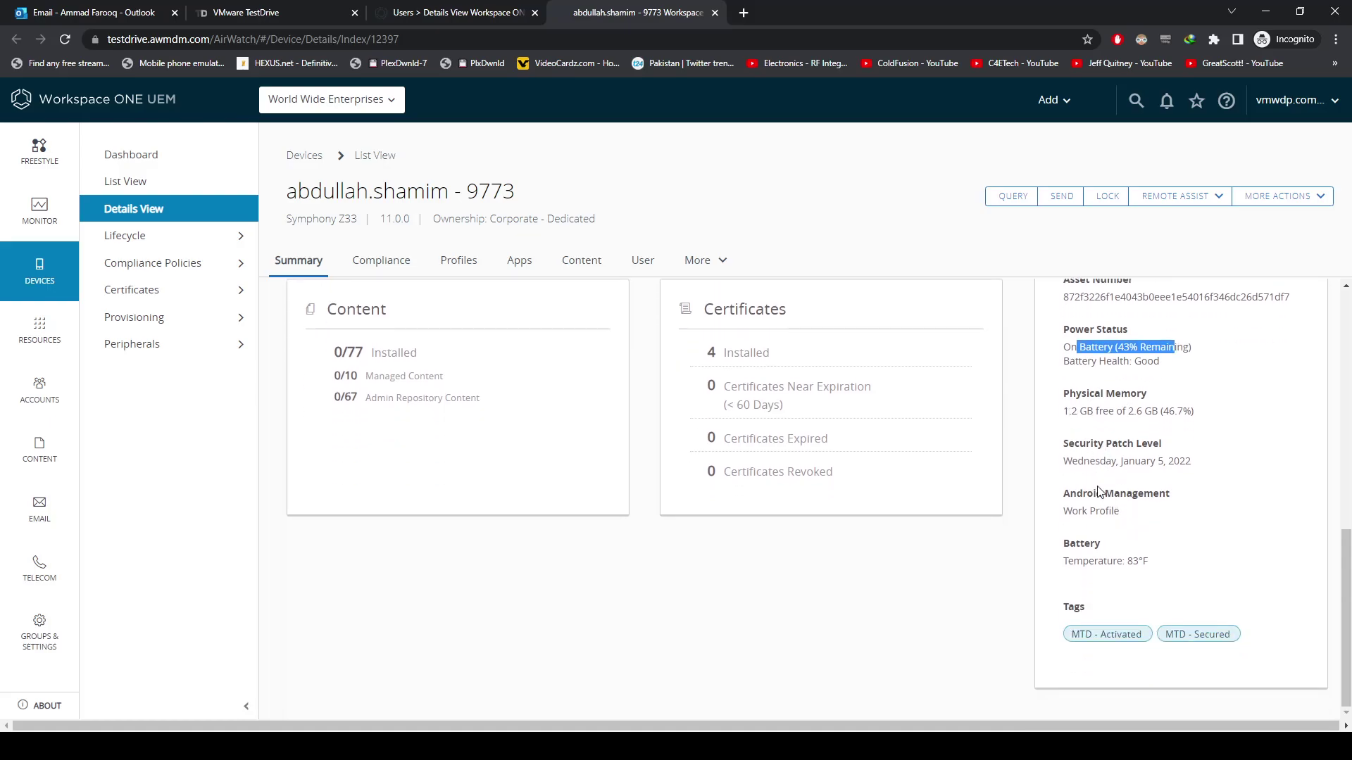
{"action": "left_click_drag", "start_coordinate": [1059, 519], "coordinate": [1178, 520]}
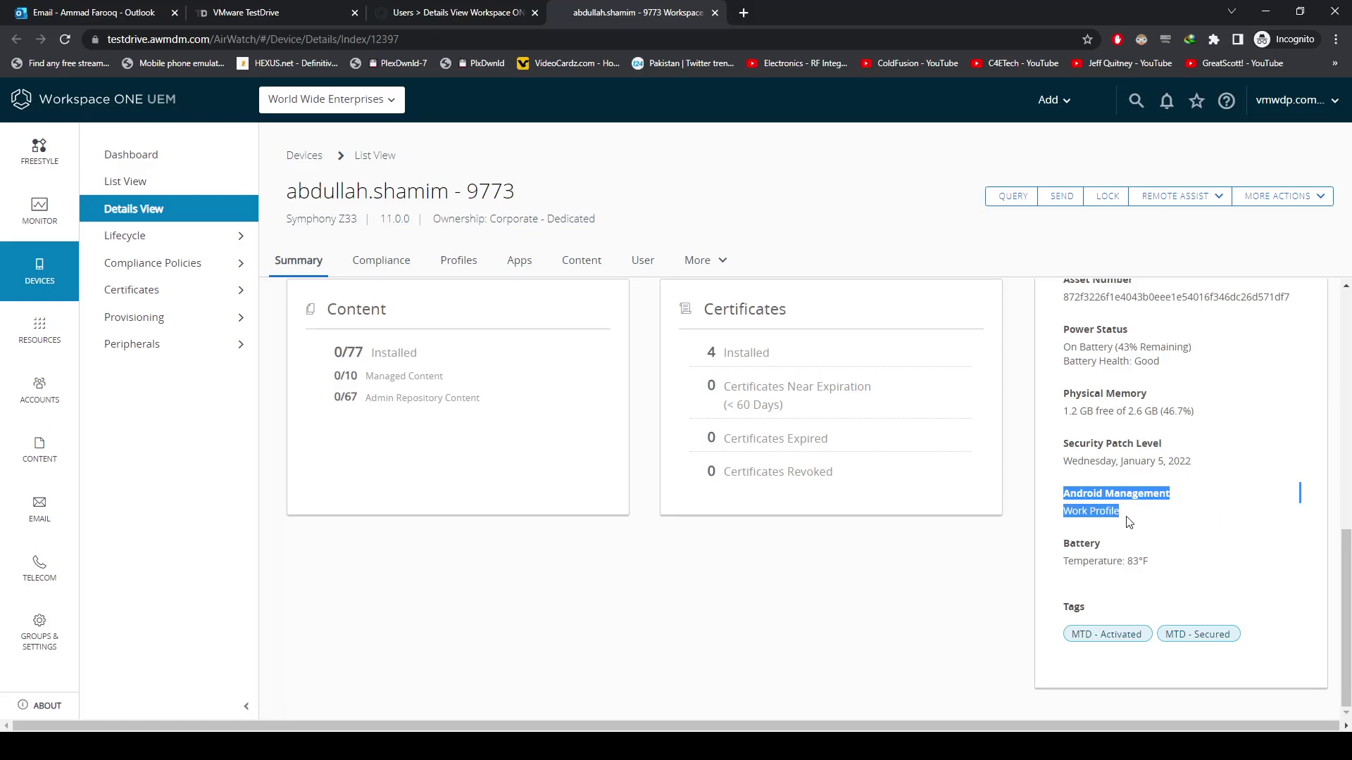
{"action": "left_click", "coordinate": [1112, 637]}
{"action": "scroll", "coordinate": [817, 602], "scroll_direction": "up", "scroll_amount": 5}
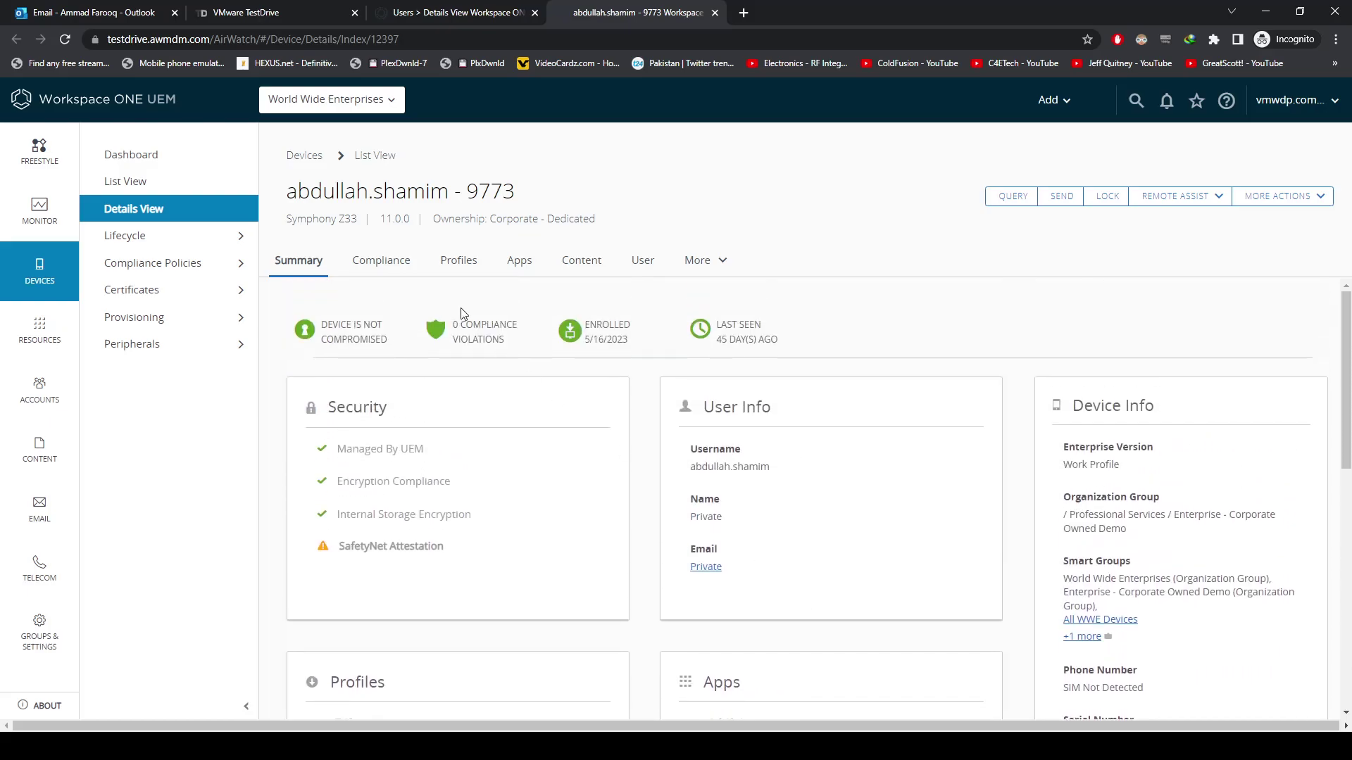
View the device's compliance records and look through its list of assigned profiles
{"action": "left_click", "coordinate": [396, 263]}
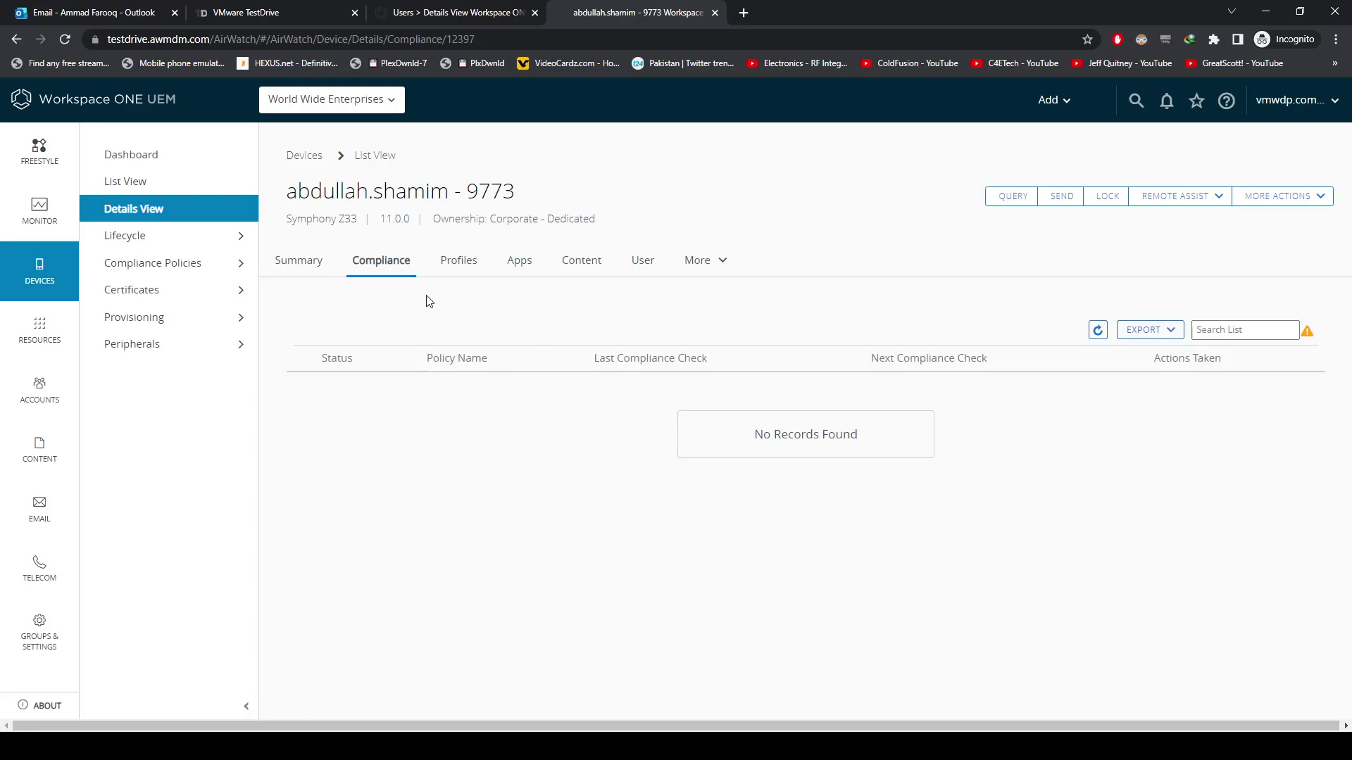
{"action": "left_click", "coordinate": [432, 266]}
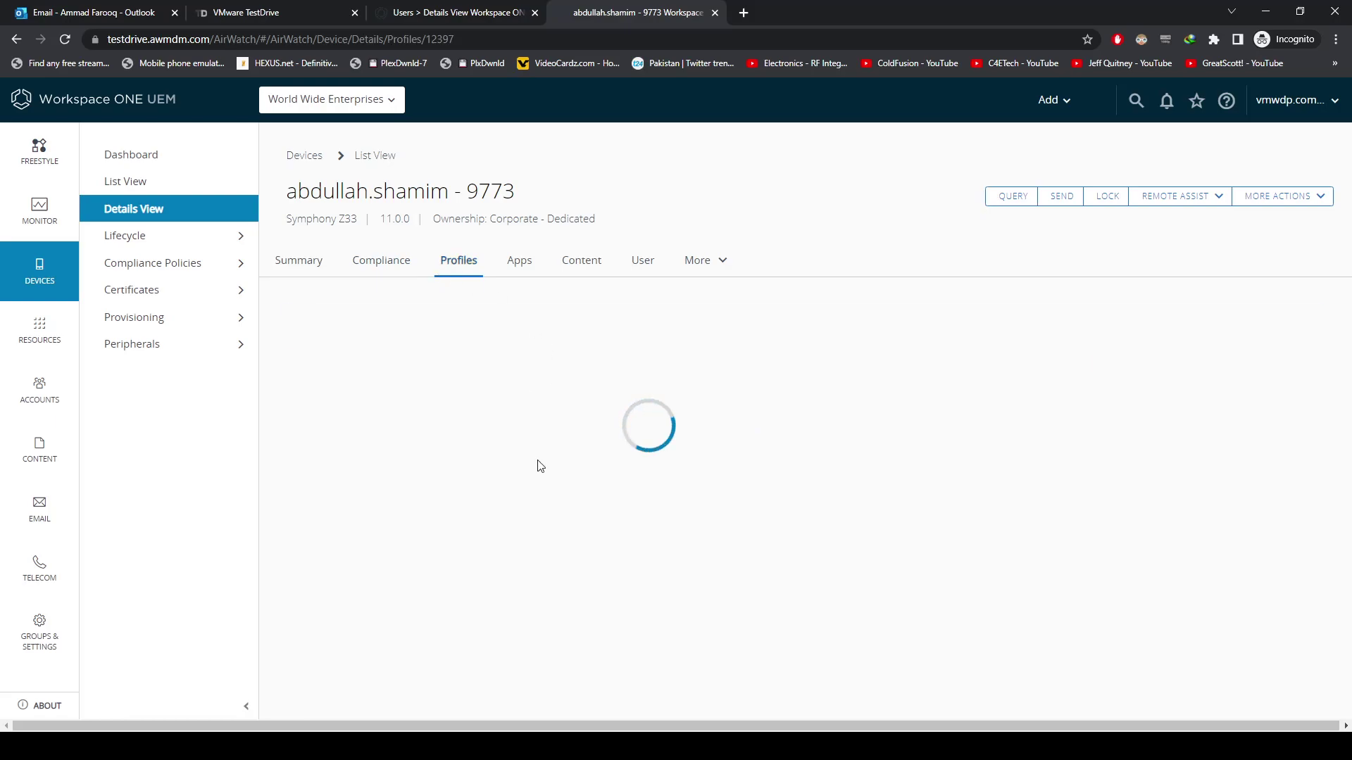
{"action": "scroll", "coordinate": [455, 468], "scroll_direction": "down", "scroll_amount": 1}
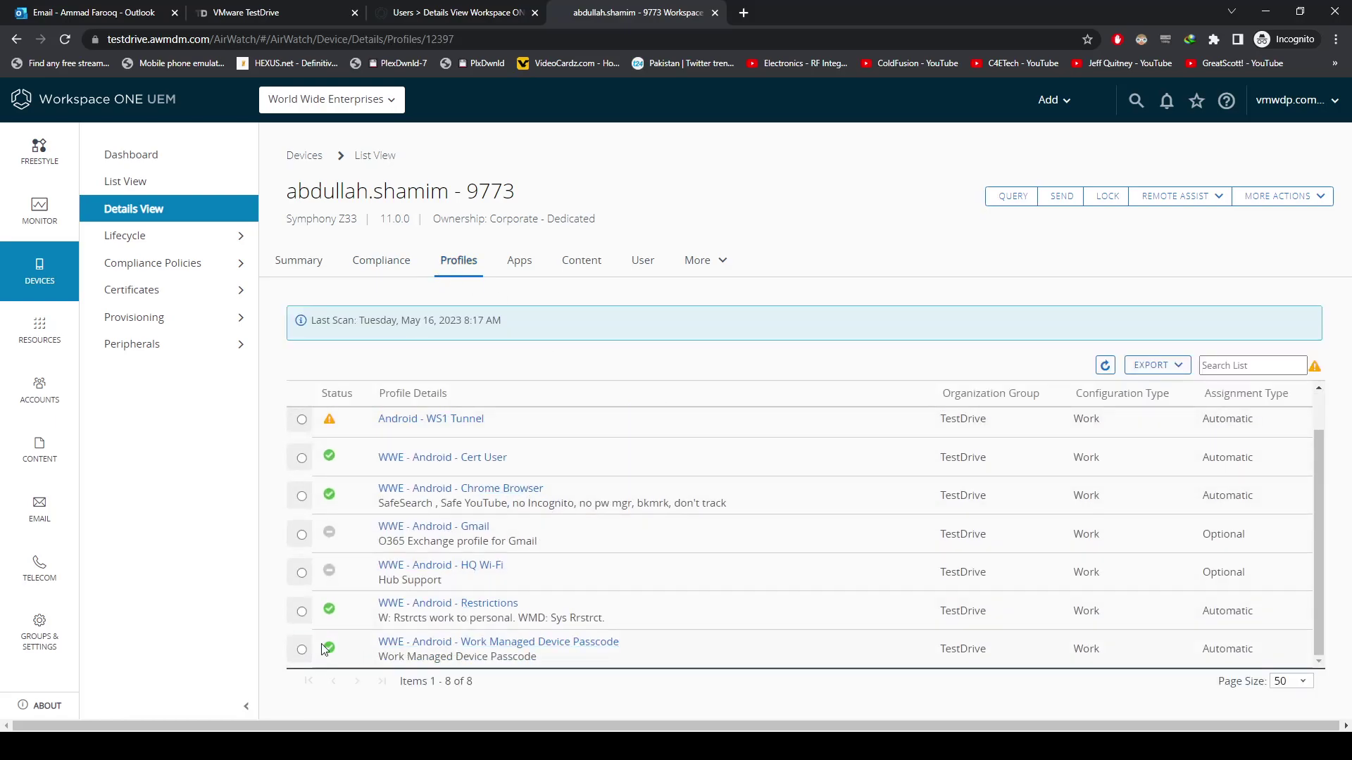
Remove the WWE - Android - Restrictions profile from the device and confirm the removal
{"action": "left_click", "coordinate": [301, 611]}
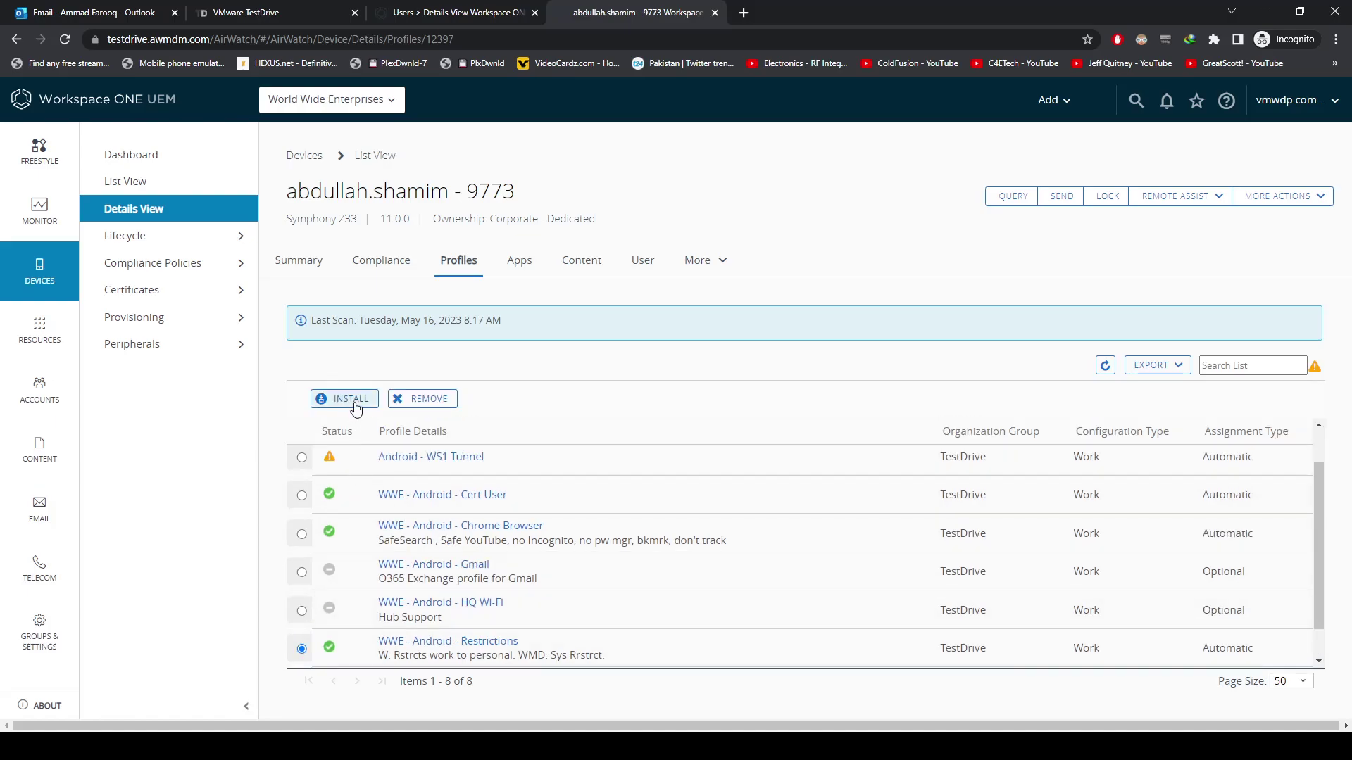
{"action": "left_click", "coordinate": [416, 399]}
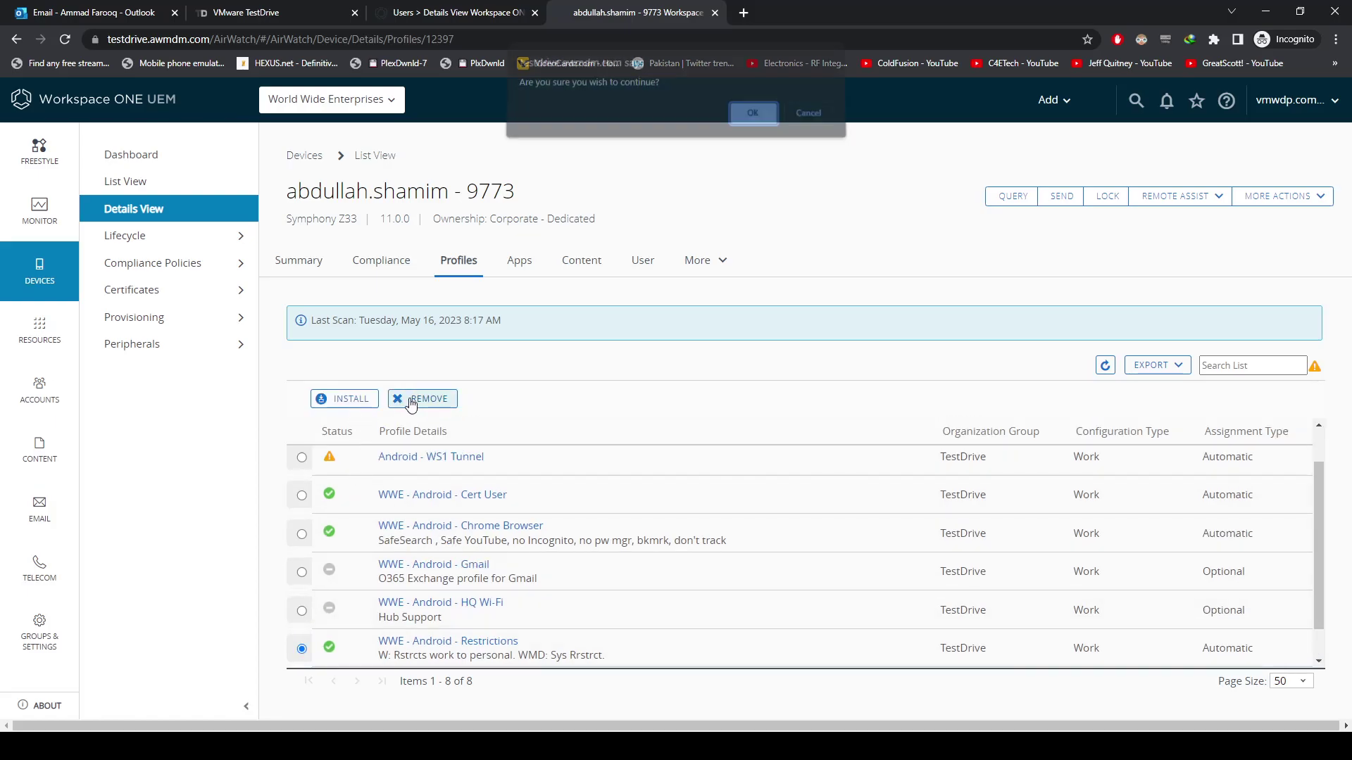
{"action": "left_click", "coordinate": [752, 120]}
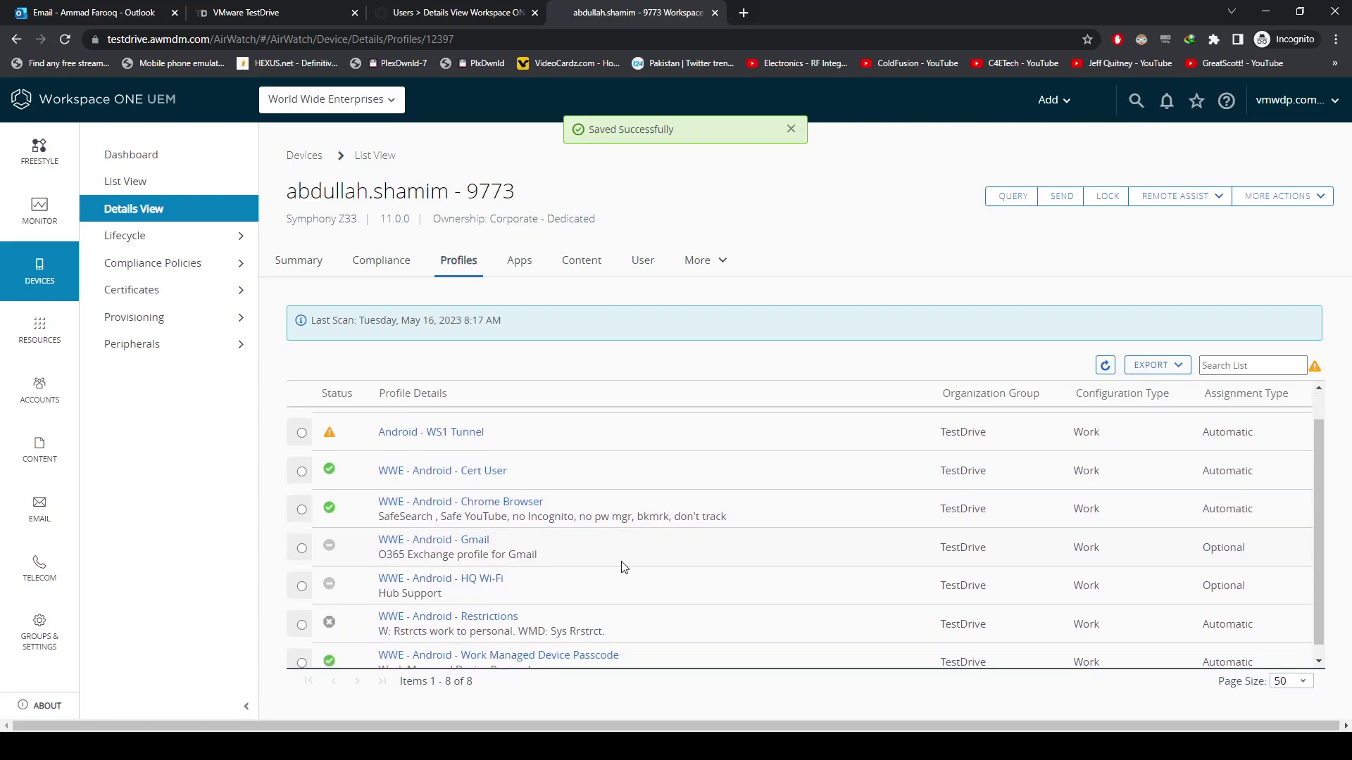
Remove the WWE - Android - Work Managed Device Passcode profile from the device and confirm the removal
{"action": "scroll", "coordinate": [621, 567], "scroll_direction": "down", "scroll_amount": 1}
{"action": "left_click", "coordinate": [302, 649]}
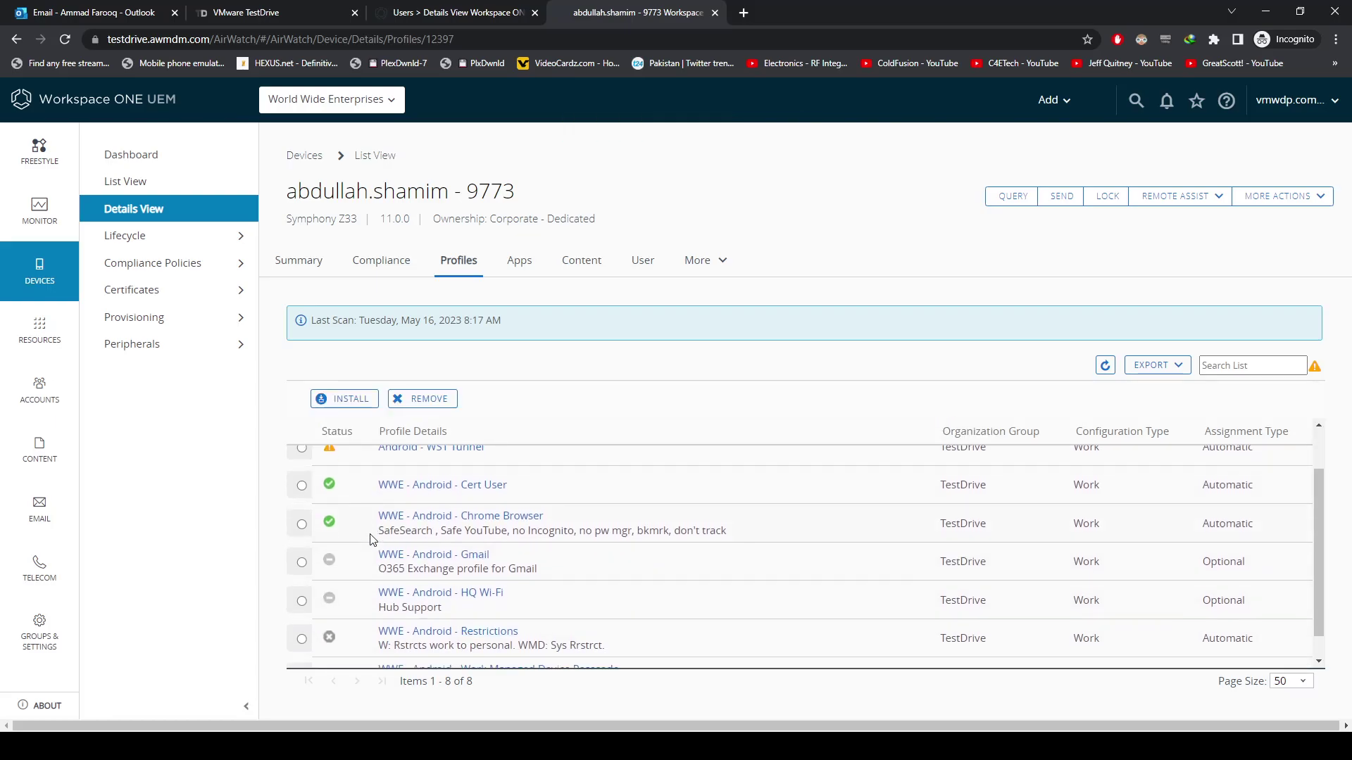
{"action": "left_click", "coordinate": [421, 398]}
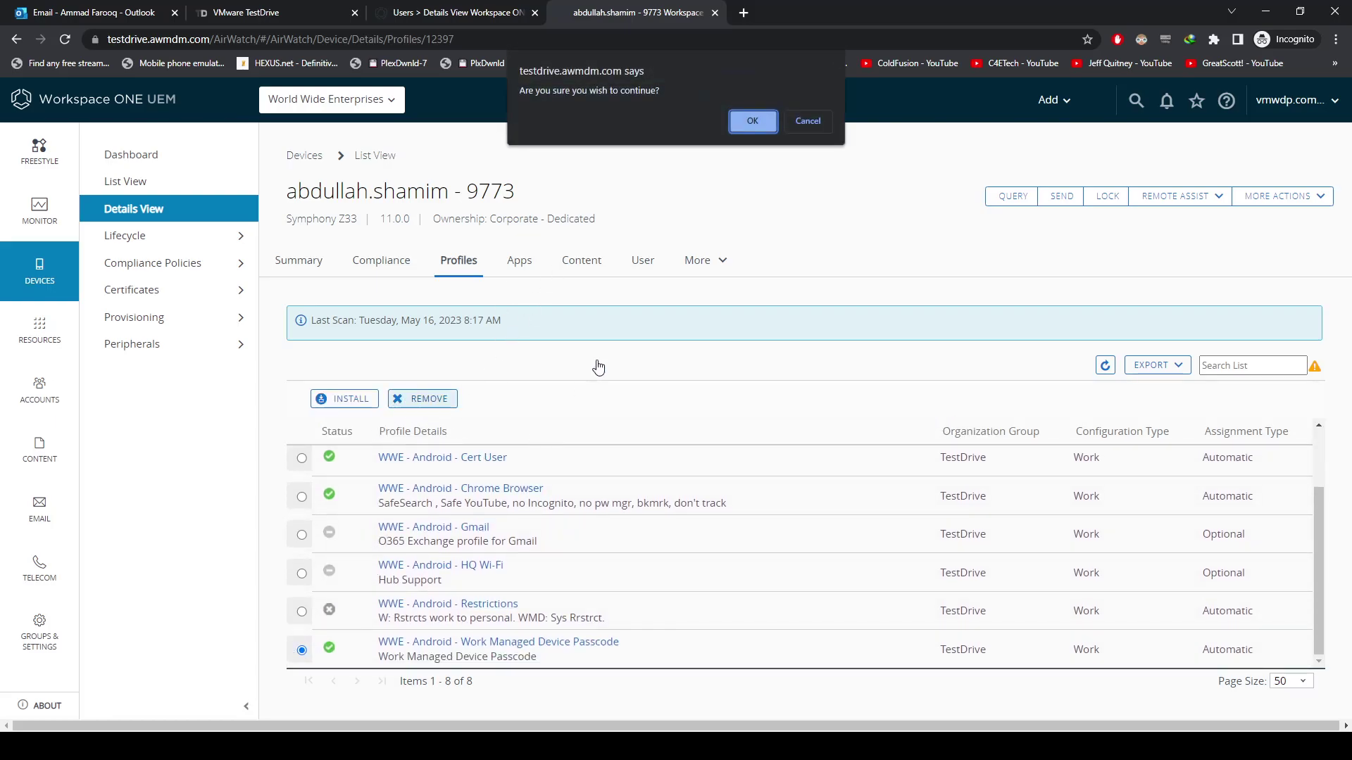
{"action": "left_click", "coordinate": [738, 121]}
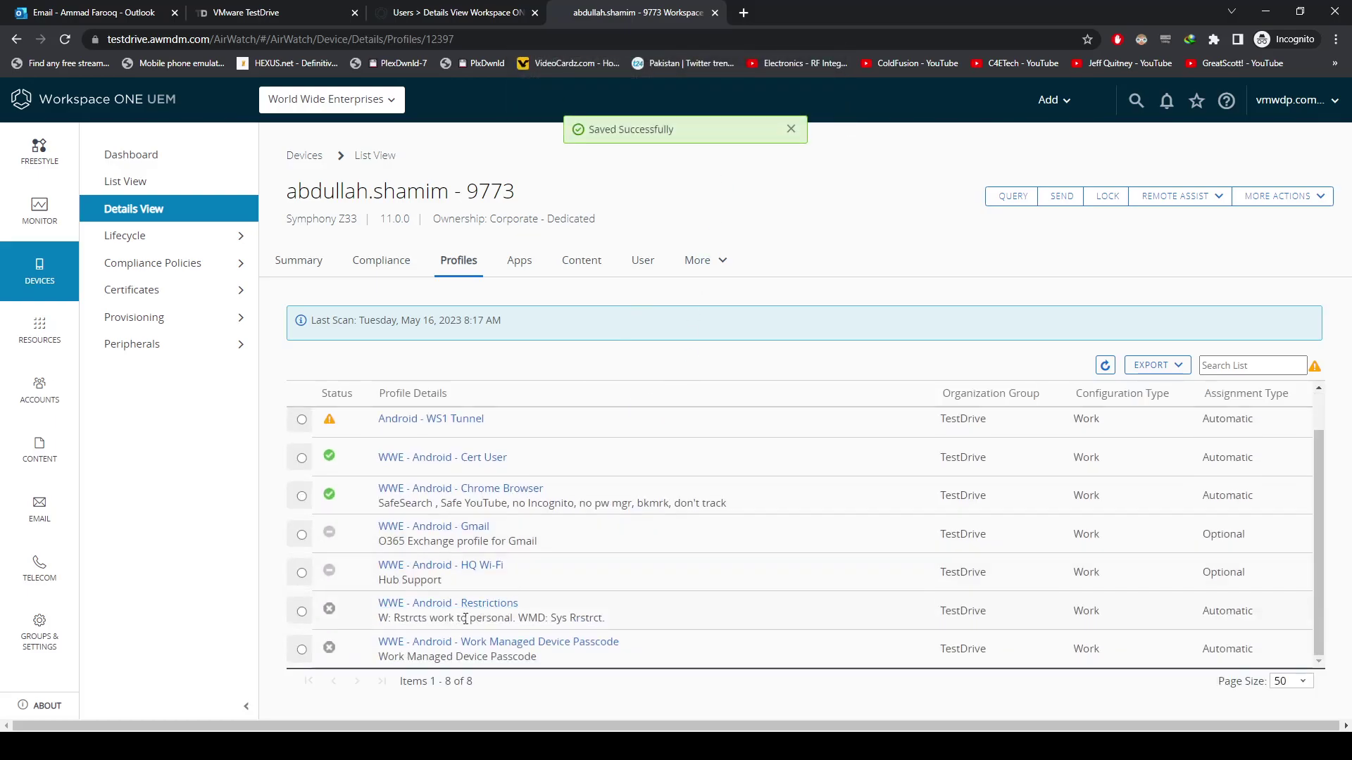
{"action": "scroll", "coordinate": [531, 612], "scroll_direction": "up", "scroll_amount": 1}
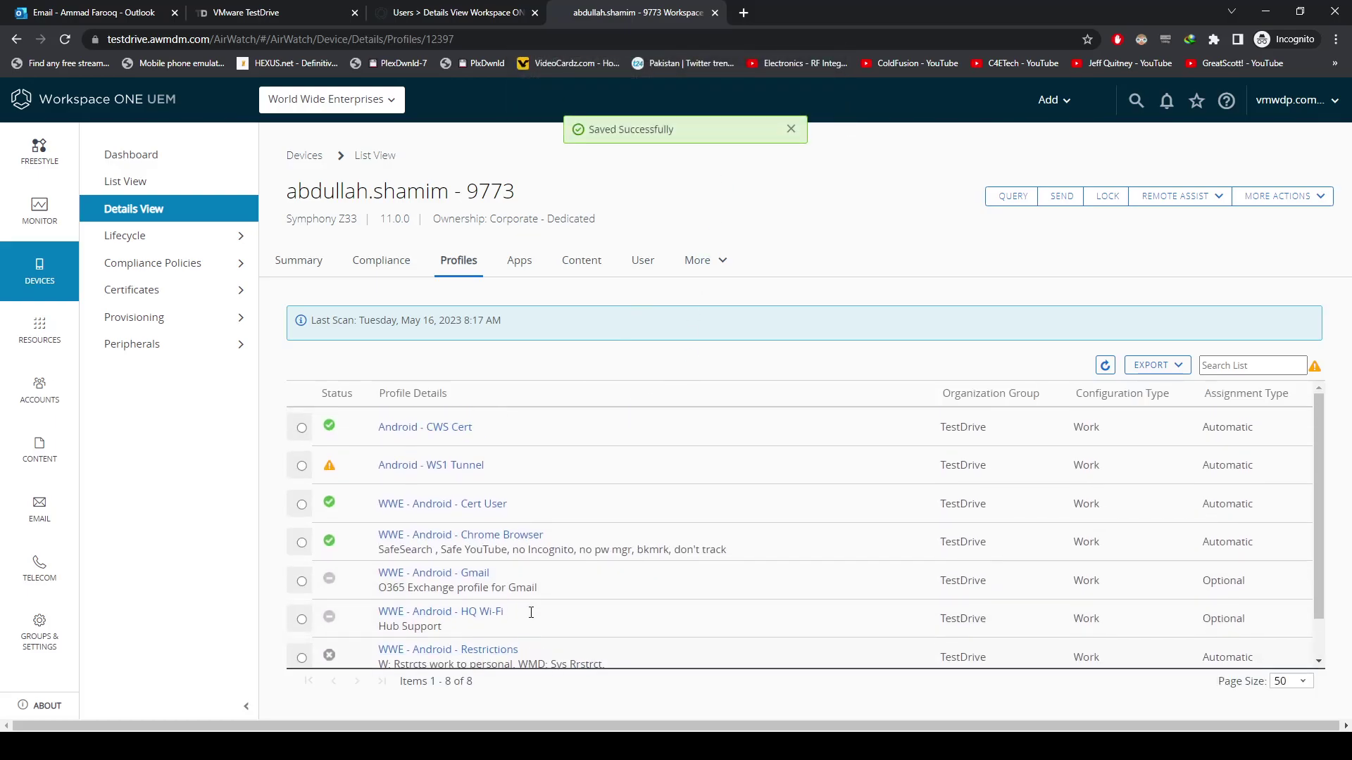
Select Hub among the device's apps and view its log request options without submitting a request
{"action": "left_click", "coordinate": [506, 264]}
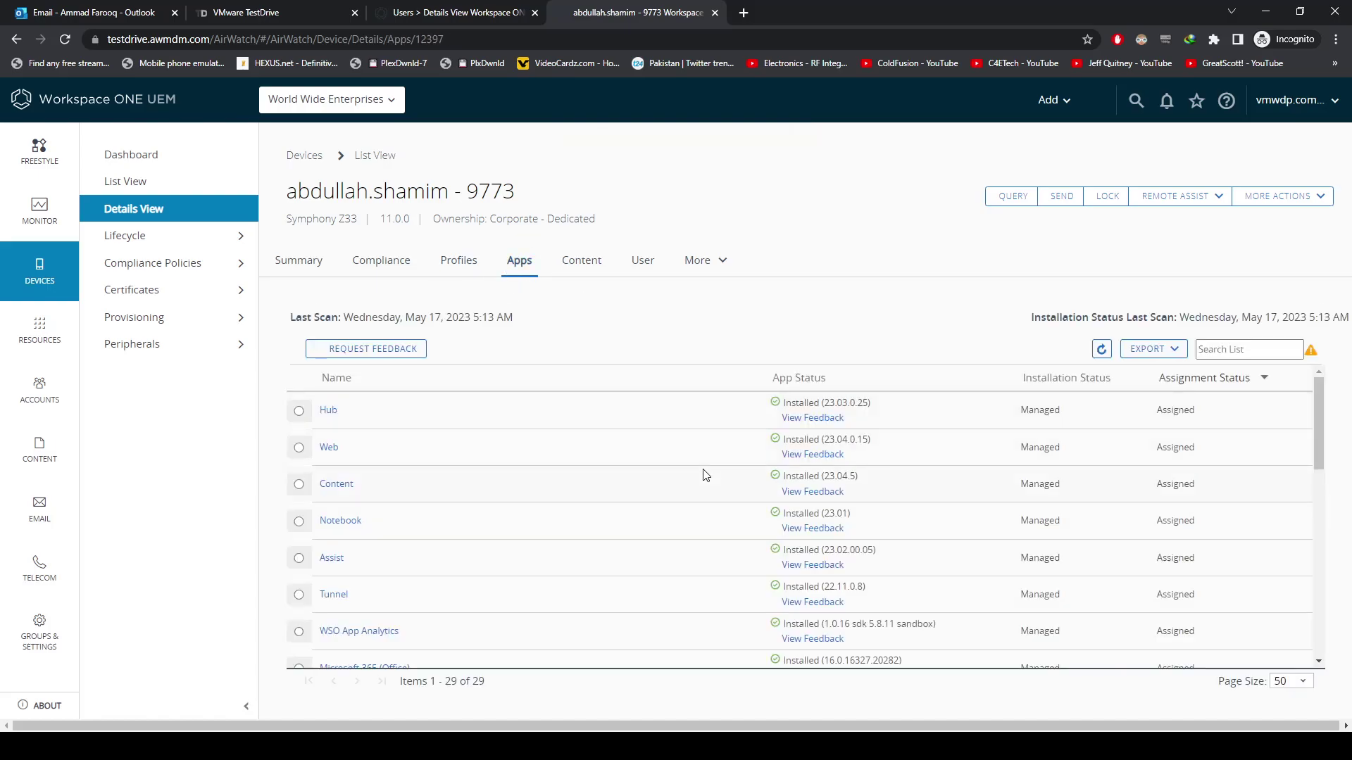
{"action": "left_click", "coordinate": [300, 412]}
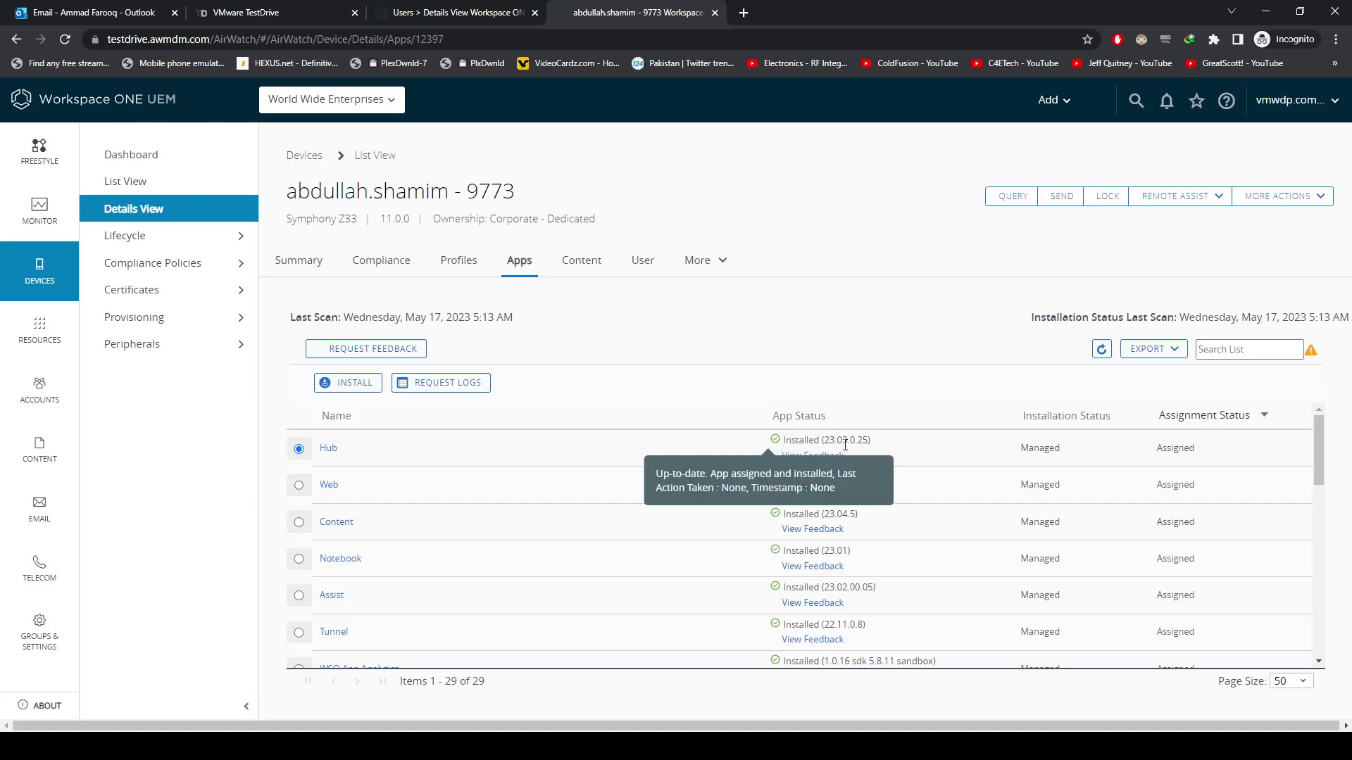
{"action": "left_click", "coordinate": [479, 389]}
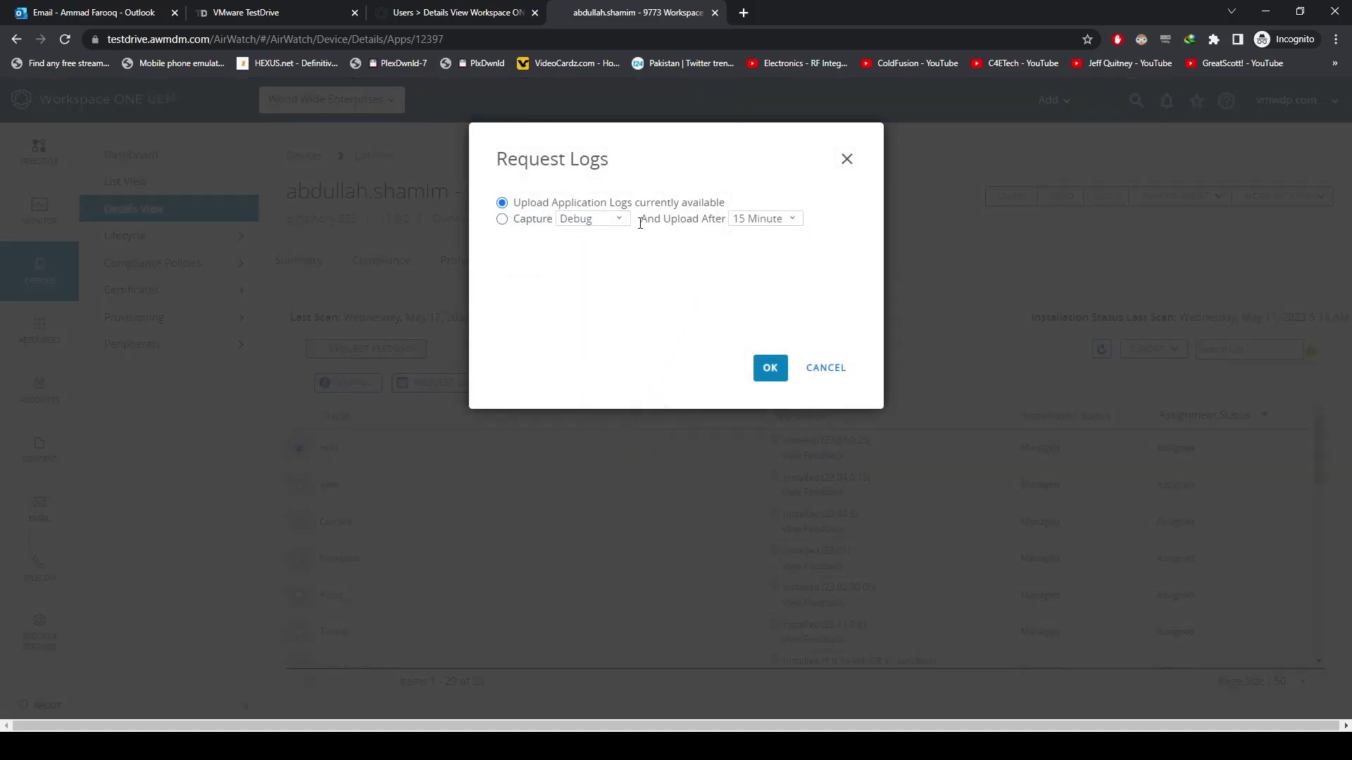
{"action": "left_click", "coordinate": [848, 159]}
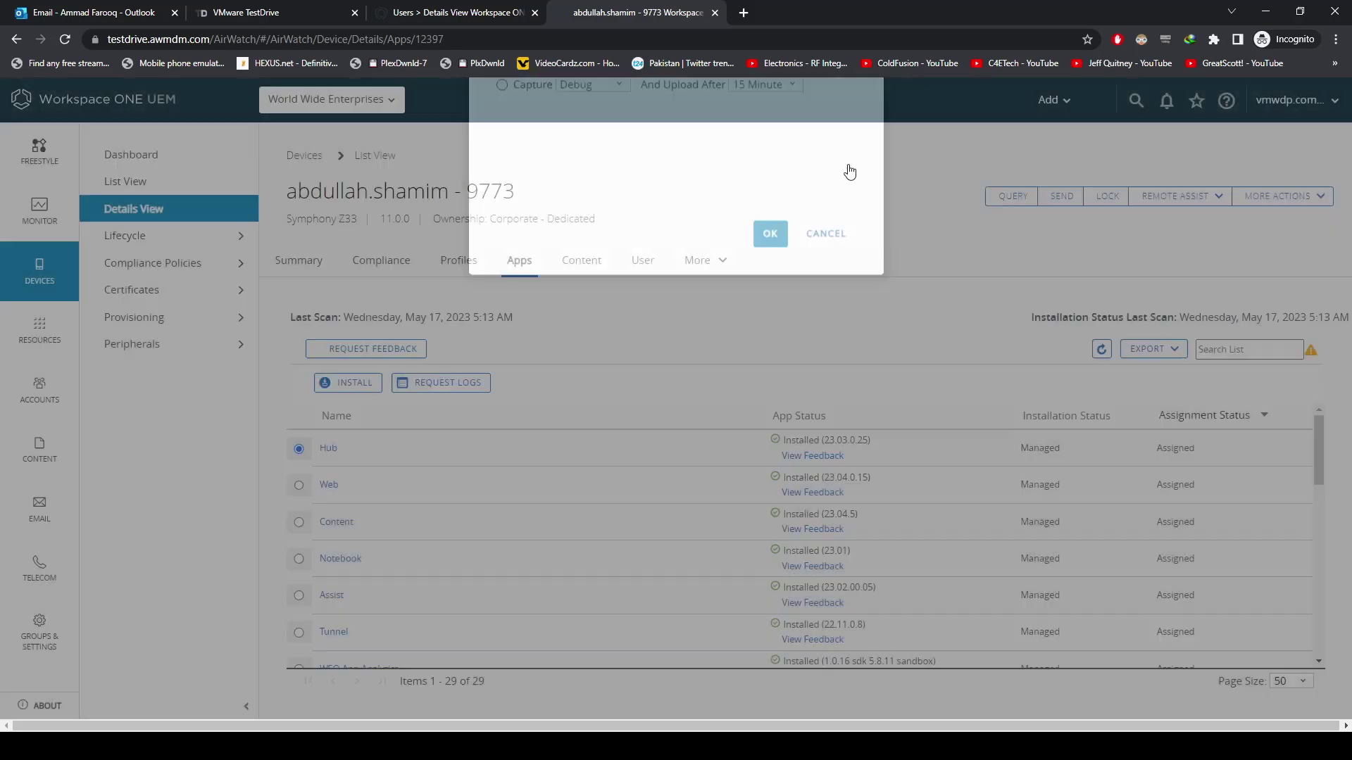
Look through the device's full app list and select Assist Service for LG - Workspace ONE to see its available actions
{"action": "scroll", "coordinate": [528, 437], "scroll_direction": "down", "scroll_amount": 10}
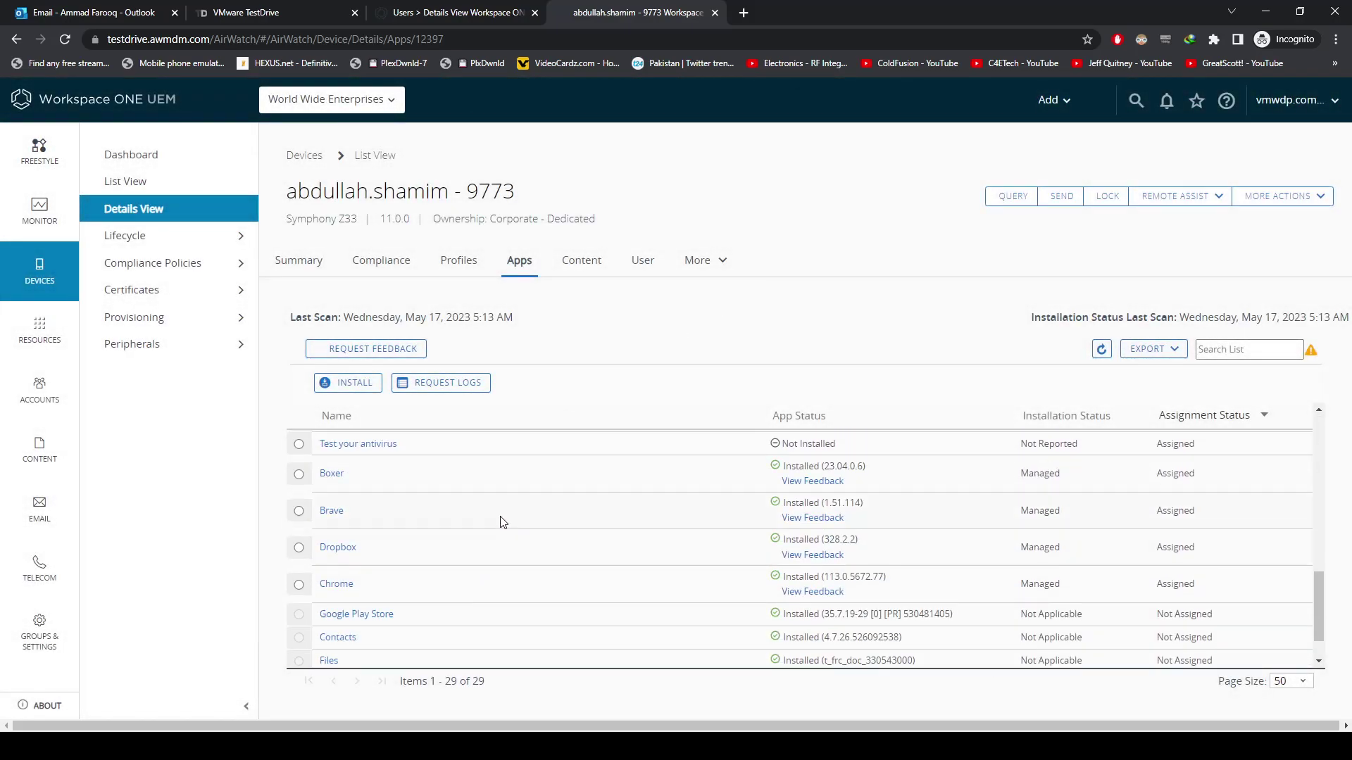
{"action": "scroll", "coordinate": [496, 532], "scroll_direction": "down", "scroll_amount": 1}
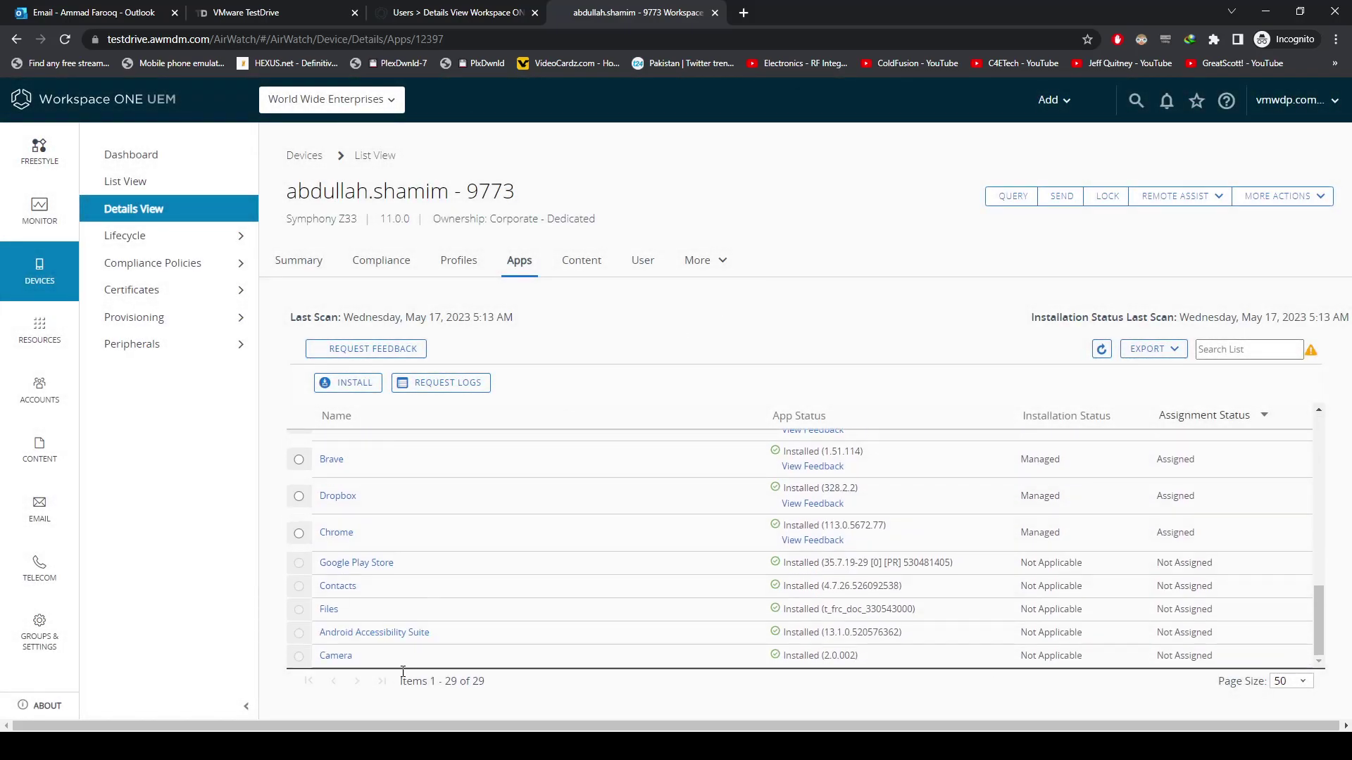
{"action": "scroll", "coordinate": [453, 610], "scroll_direction": "up", "scroll_amount": 8}
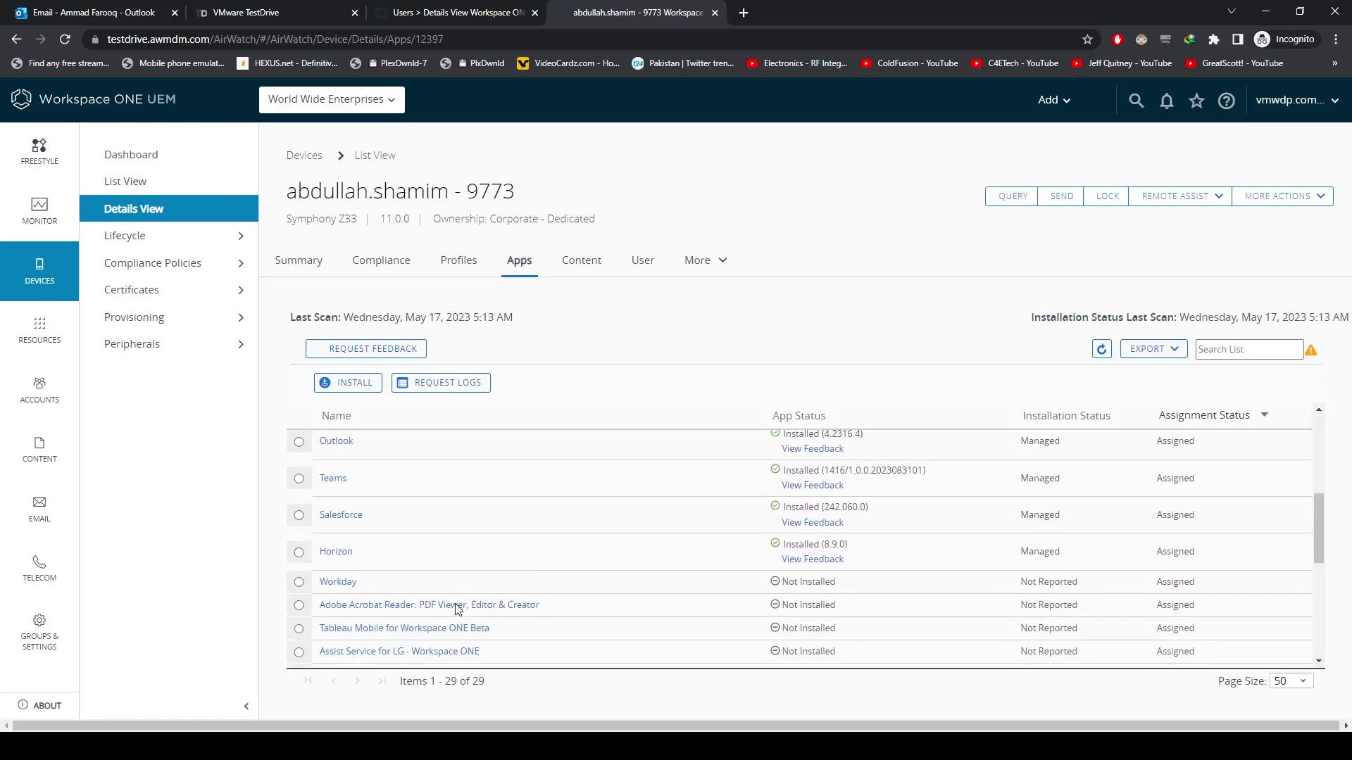
{"action": "scroll", "coordinate": [634, 602], "scroll_direction": "down", "scroll_amount": 3}
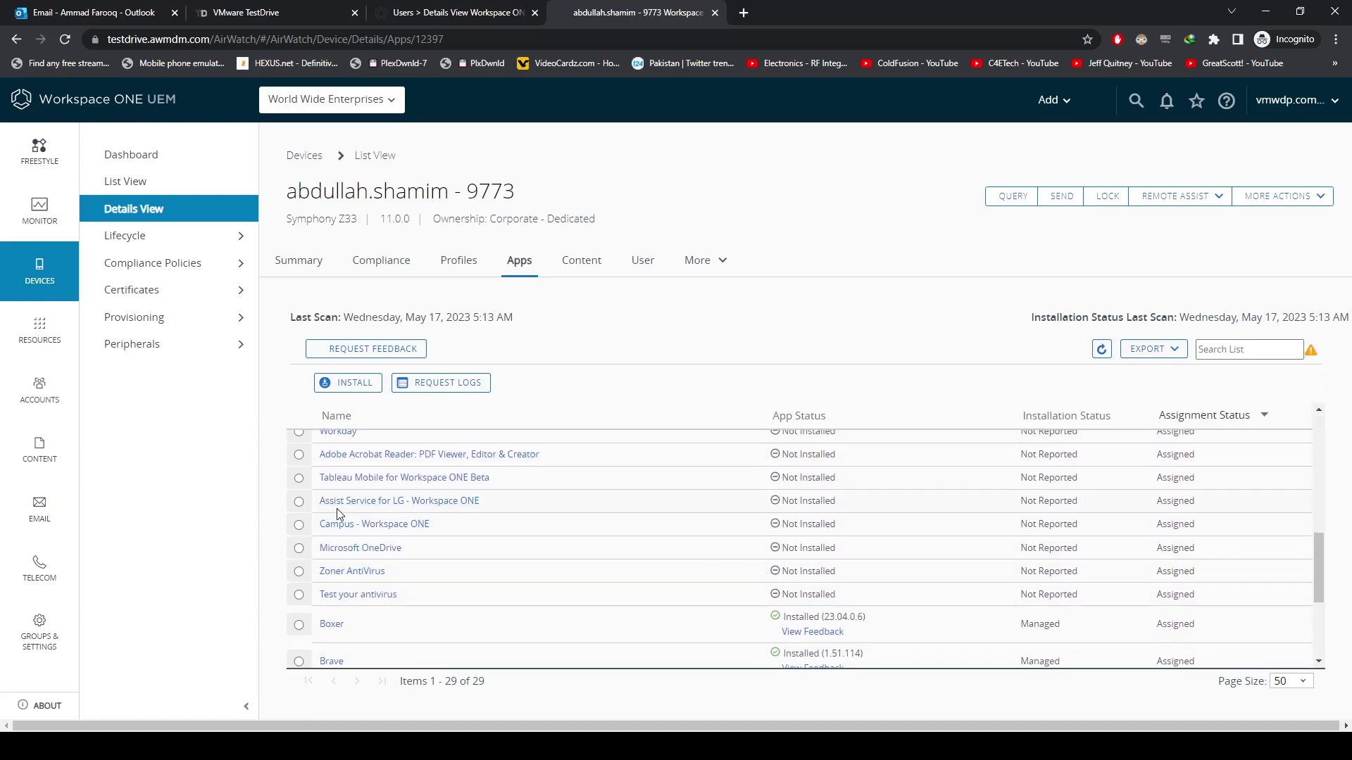
{"action": "left_click", "coordinate": [299, 501]}
{"action": "scroll", "coordinate": [525, 513], "scroll_direction": "up", "scroll_amount": 8}
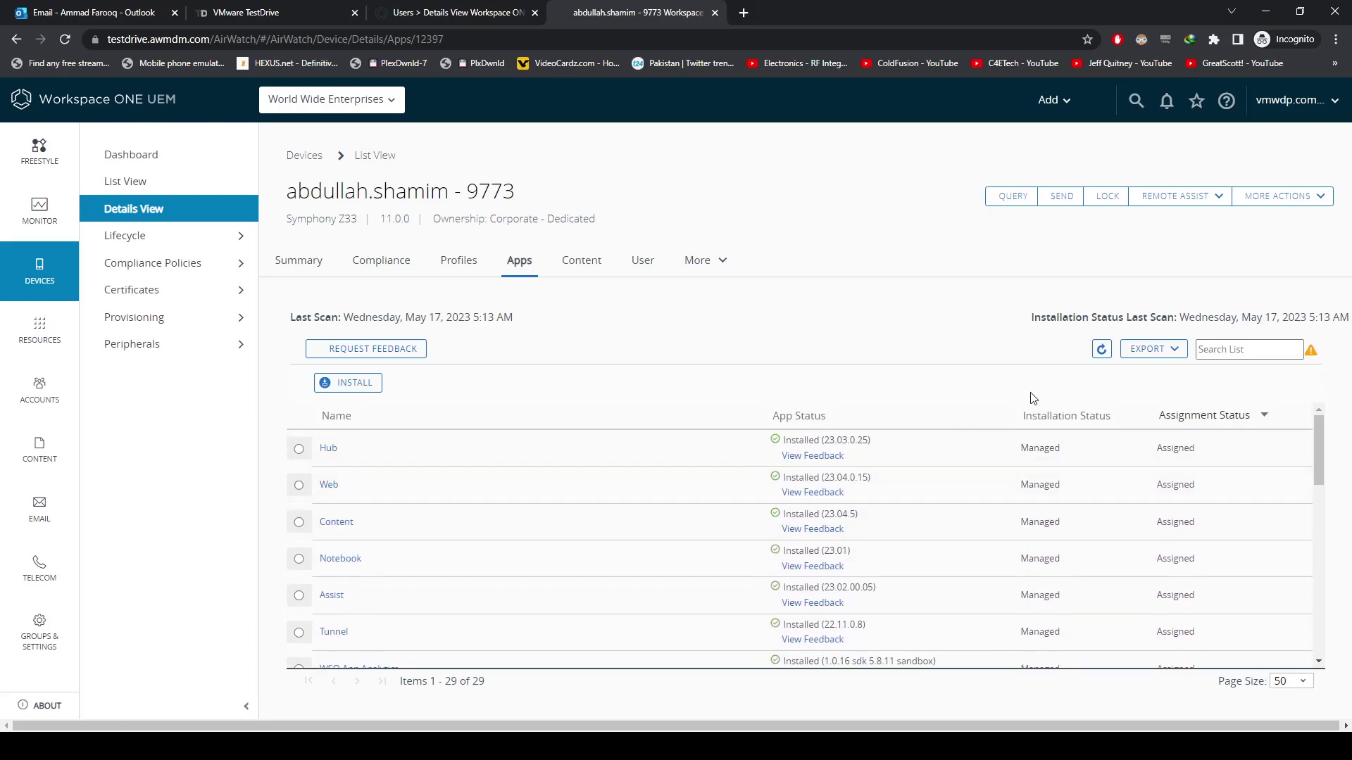
Look through the device's content files and view the details of its assigned user
{"action": "left_click", "coordinate": [578, 262]}
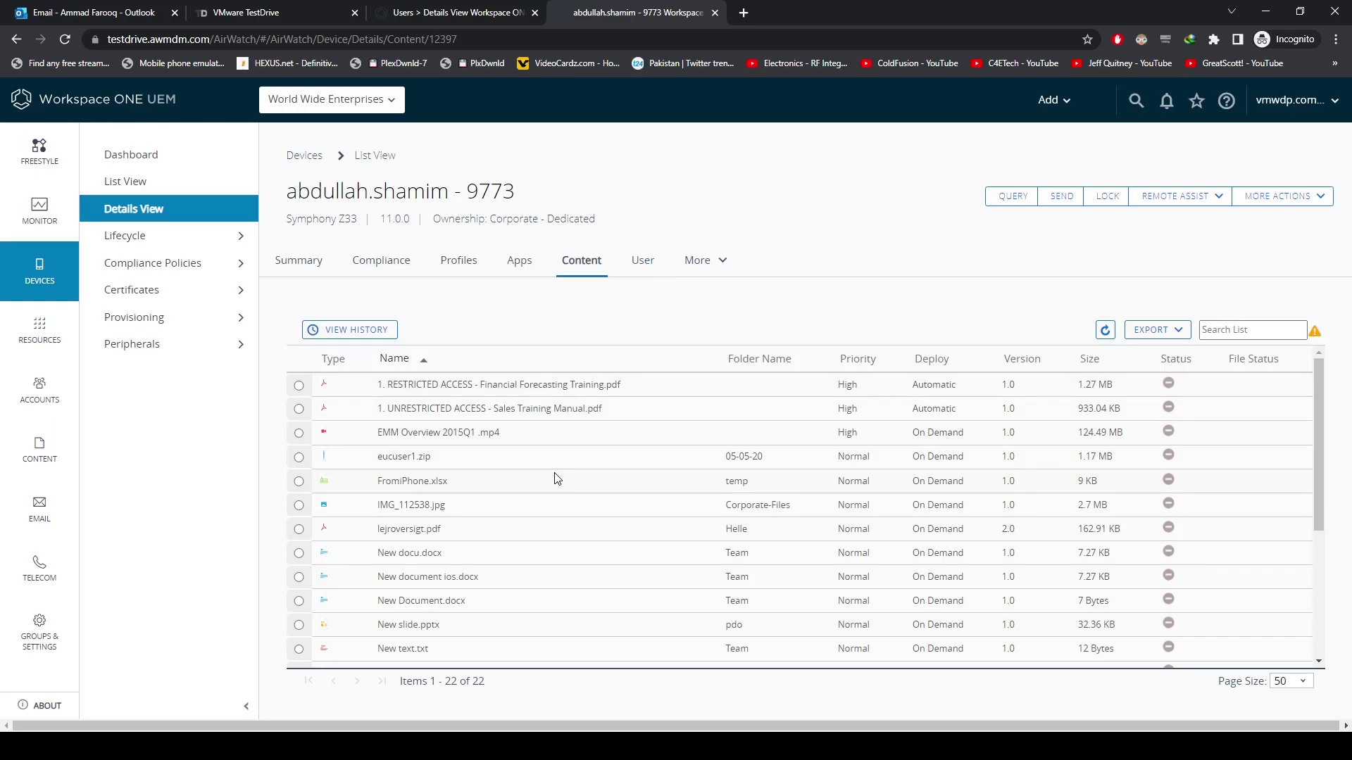
{"action": "scroll", "coordinate": [557, 479], "scroll_direction": "down", "scroll_amount": 2}
{"action": "scroll", "coordinate": [558, 479], "scroll_direction": "down", "scroll_amount": 2}
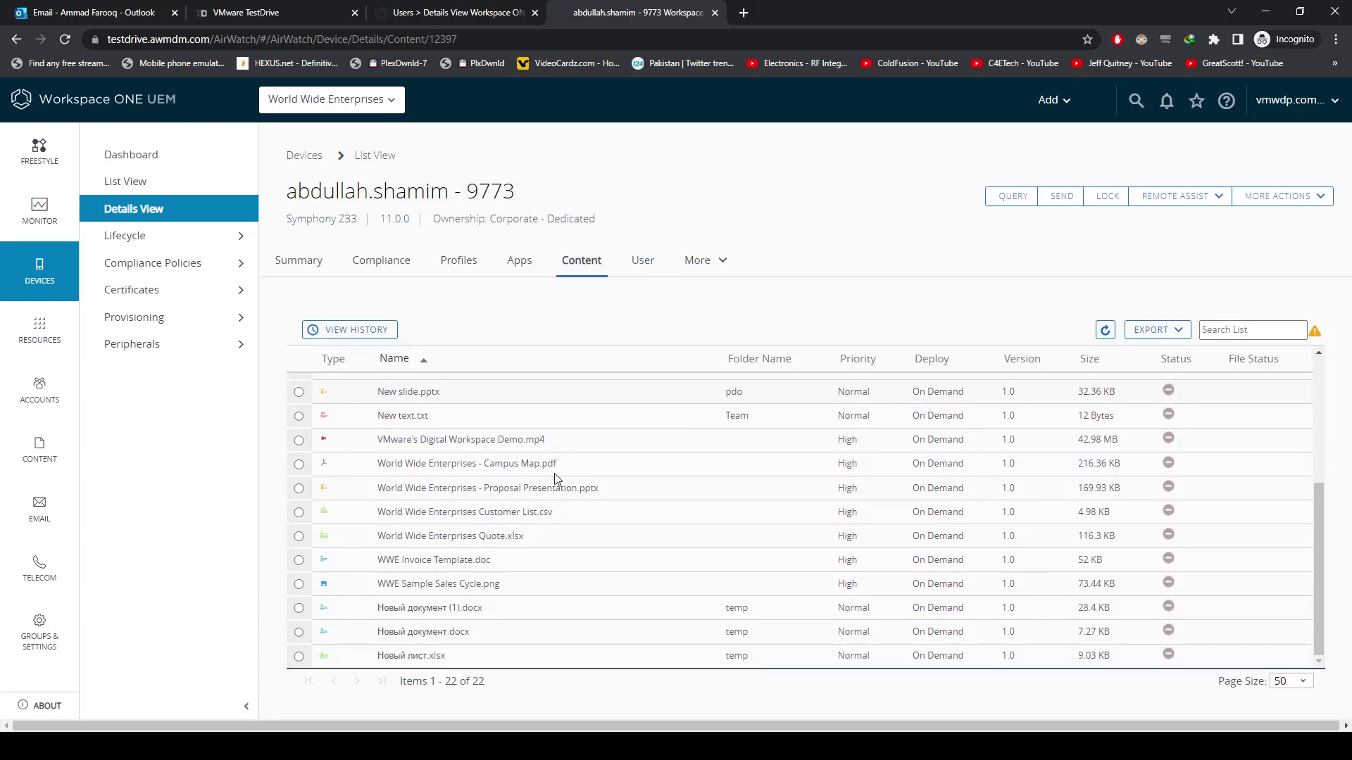
{"action": "scroll", "coordinate": [442, 584], "scroll_direction": "up", "scroll_amount": 3}
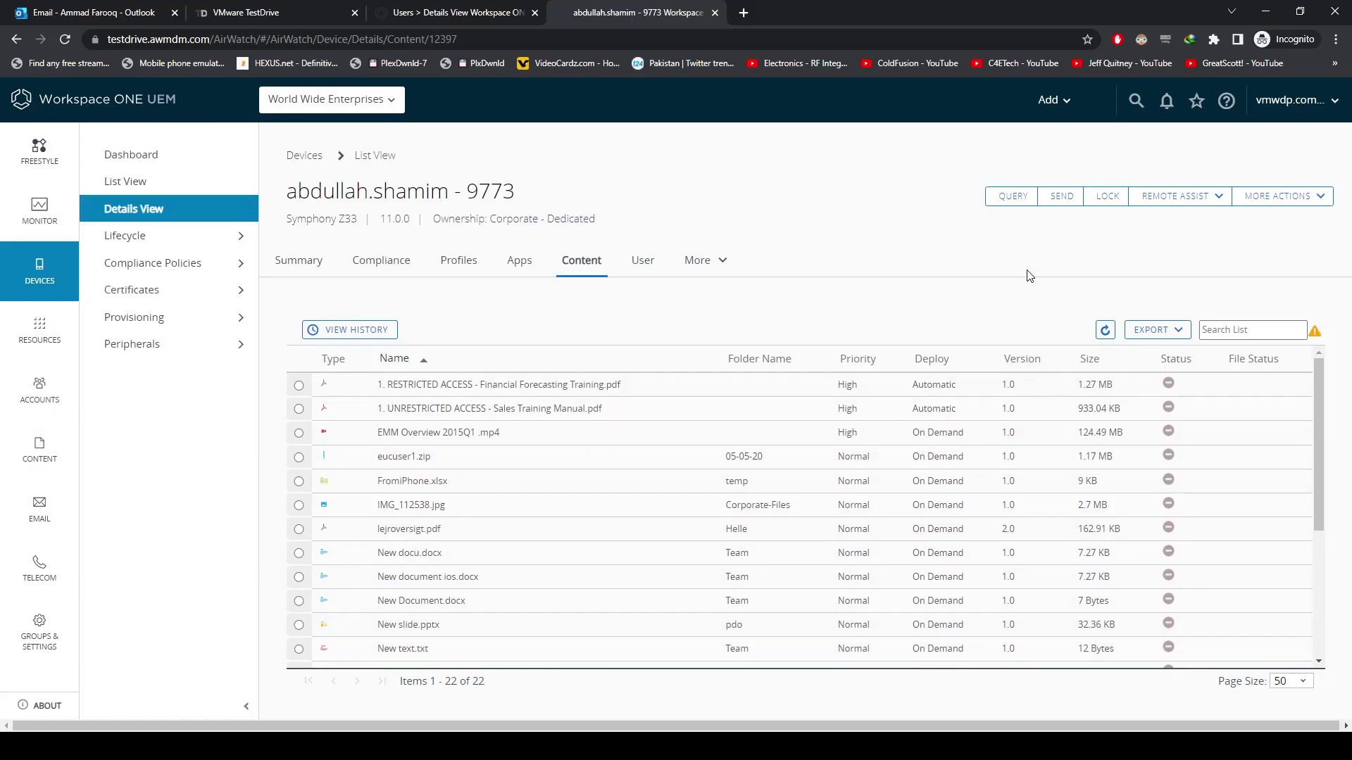
{"action": "left_click", "coordinate": [643, 261]}
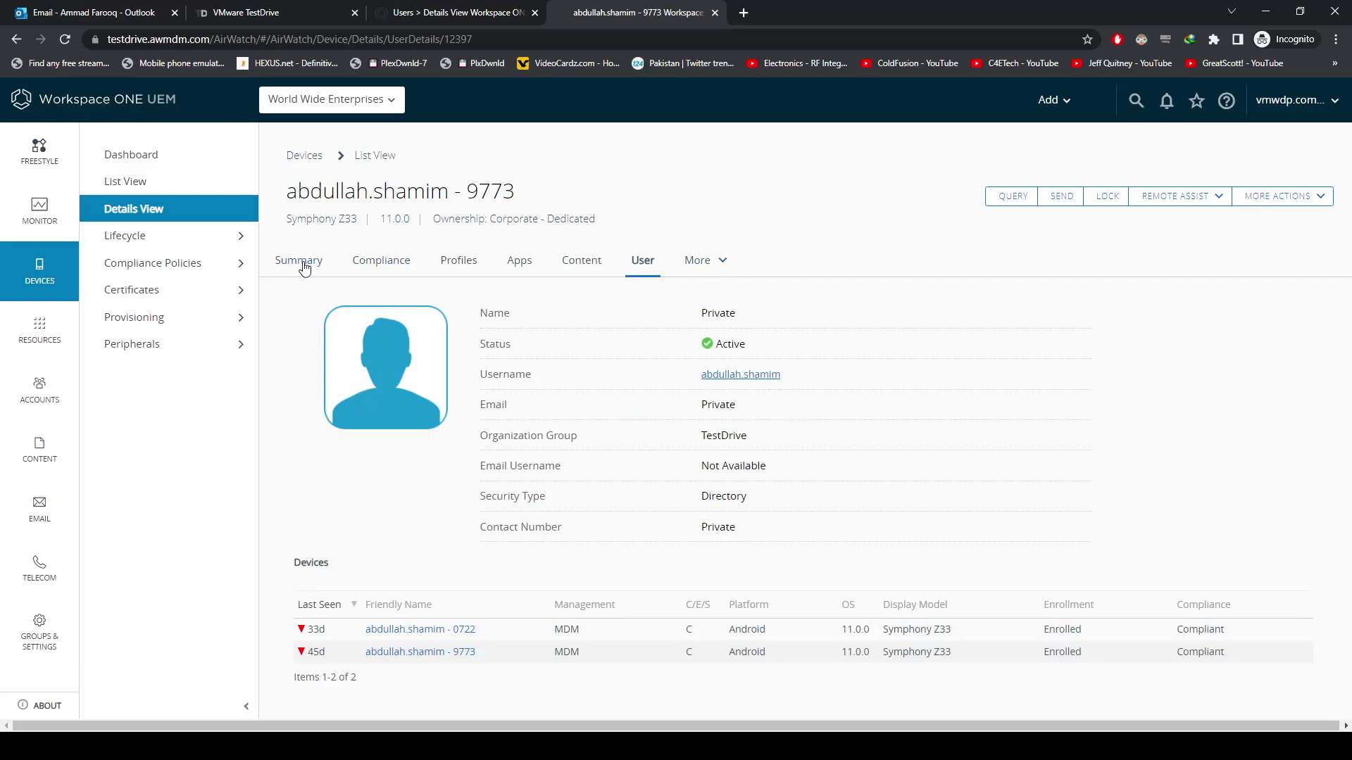
Examine the device's Network details, covering the Wi-Fi, Bluetooth and Cellular information
{"action": "left_click", "coordinate": [703, 259]}
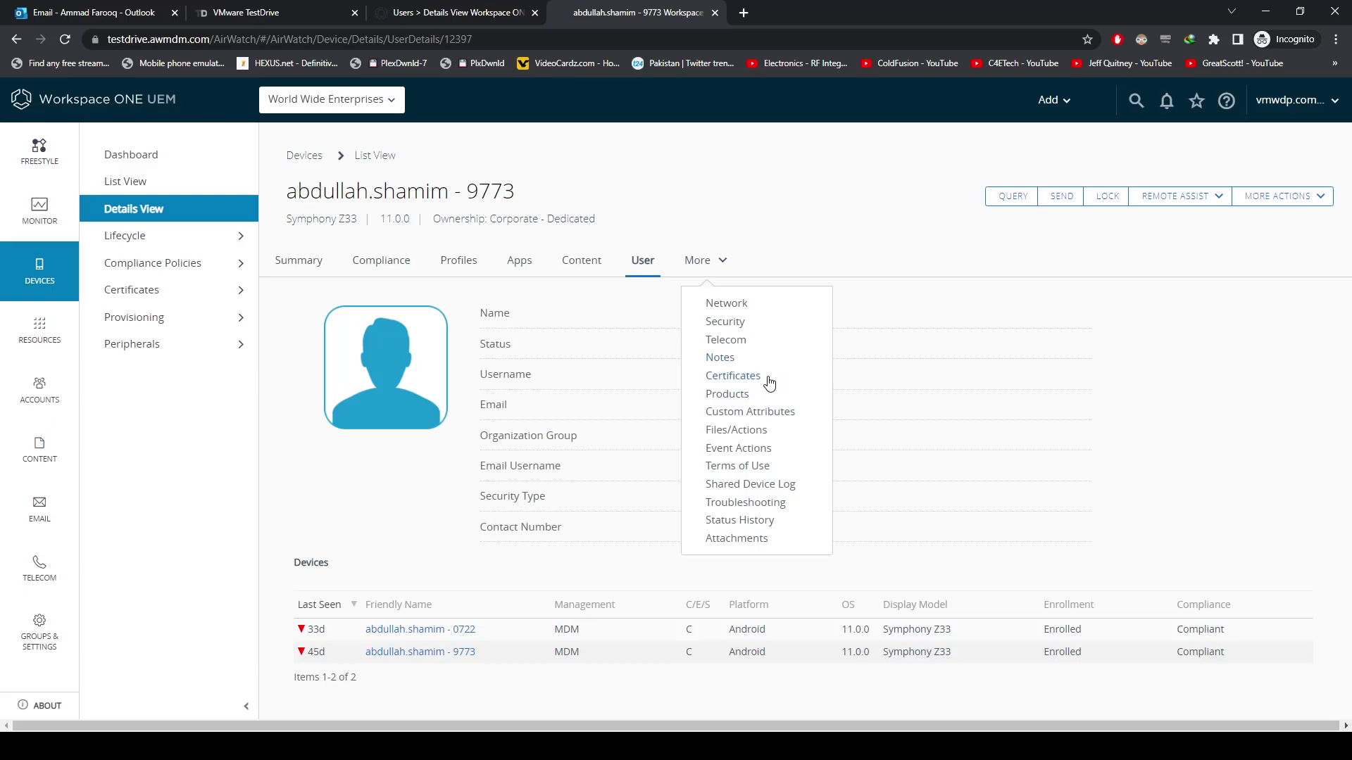
{"action": "left_click", "coordinate": [750, 304]}
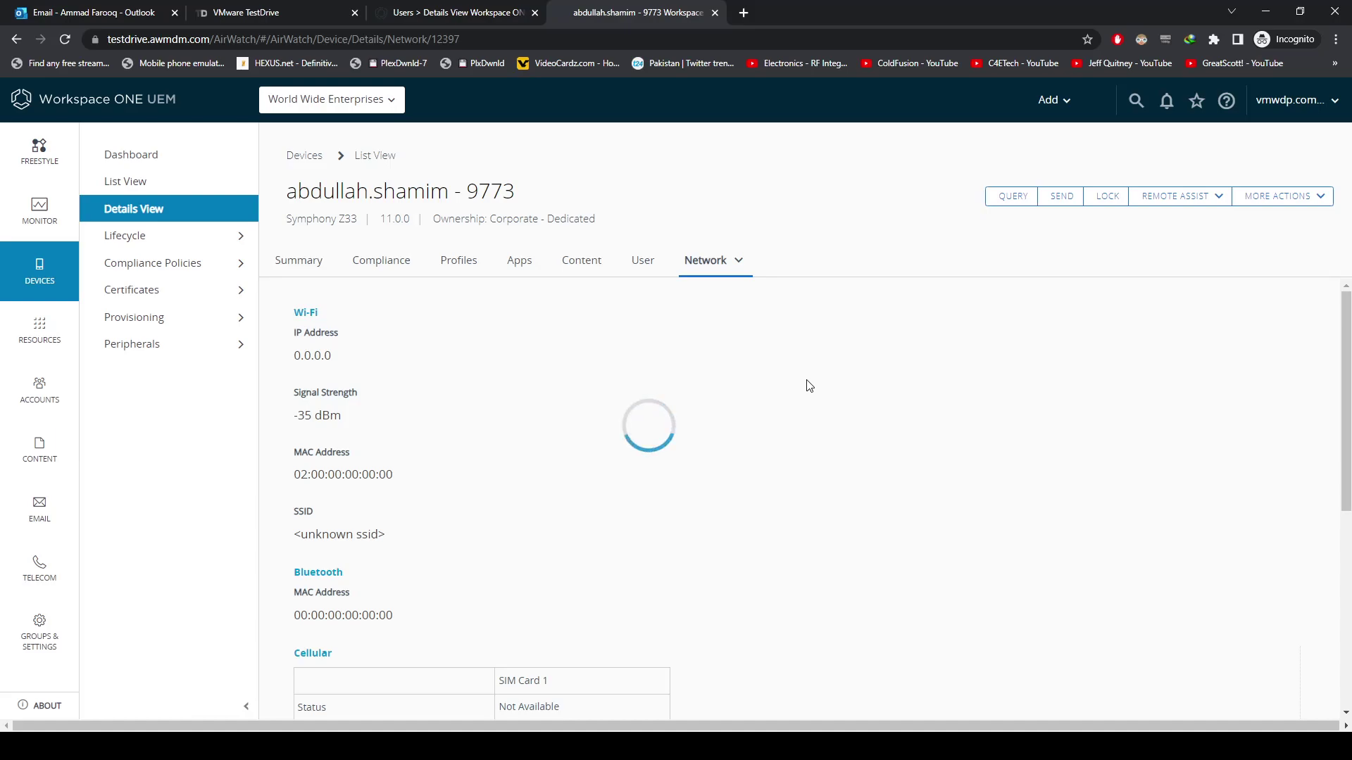
{"action": "scroll", "coordinate": [408, 393], "scroll_direction": "down", "scroll_amount": 3}
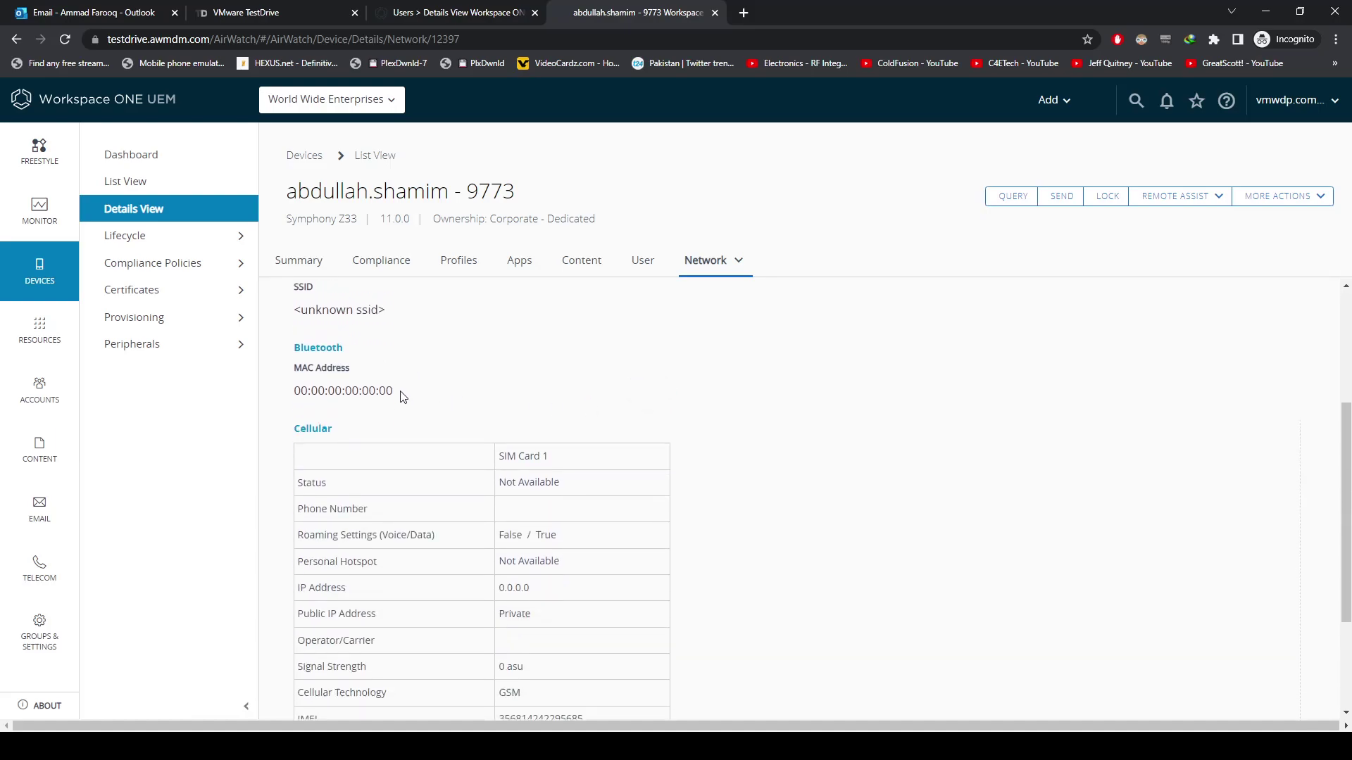
{"action": "scroll", "coordinate": [398, 392], "scroll_direction": "up", "scroll_amount": 3}
{"action": "scroll", "coordinate": [461, 356], "scroll_direction": "down", "scroll_amount": 2}
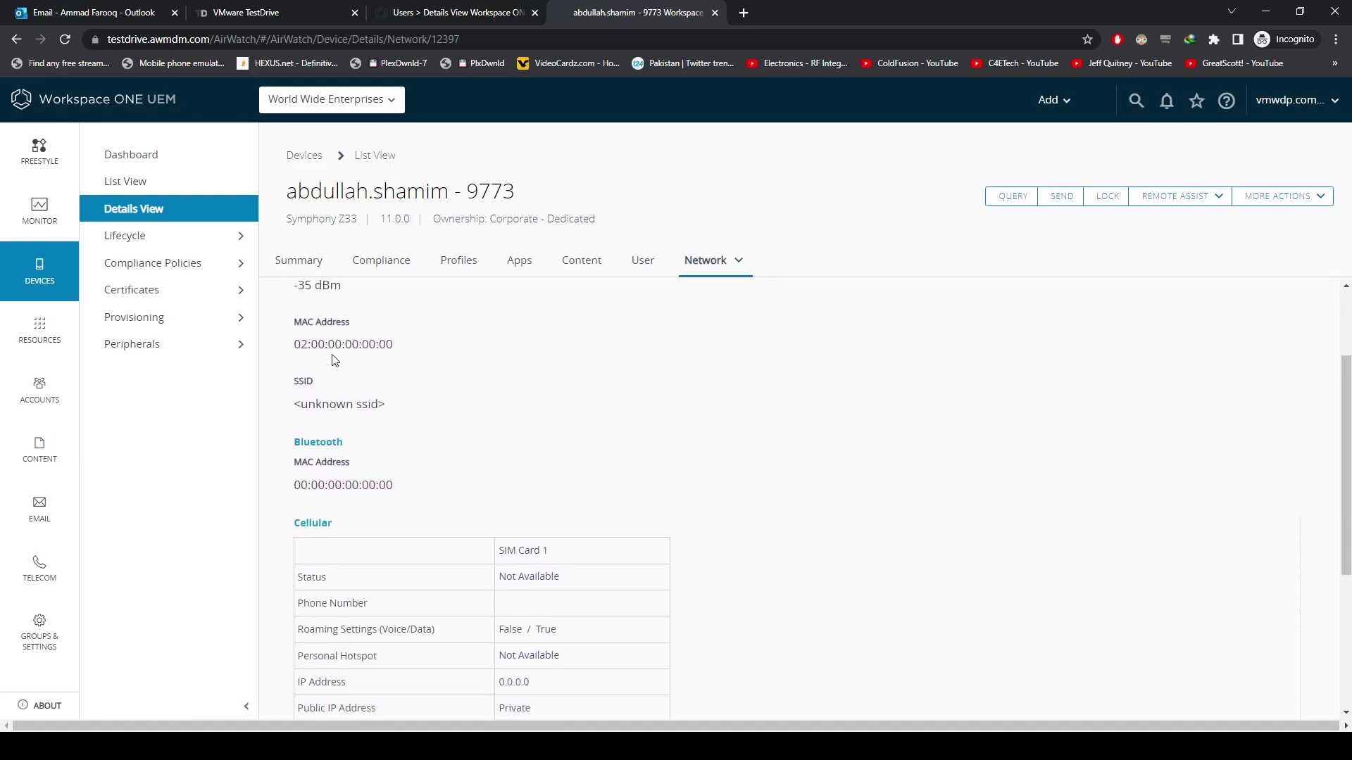
{"action": "scroll", "coordinate": [452, 462], "scroll_direction": "up", "scroll_amount": 2}
{"action": "scroll", "coordinate": [614, 479], "scroll_direction": "down", "scroll_amount": 5}
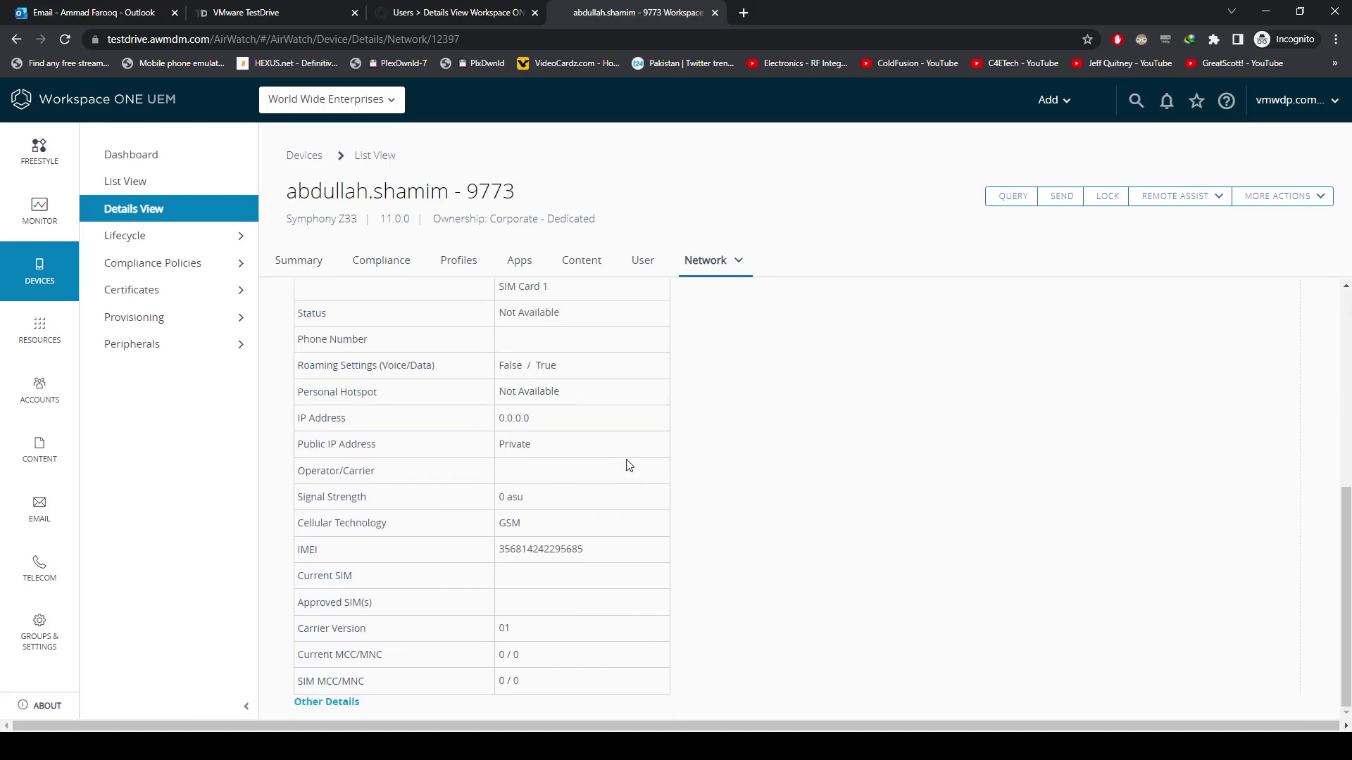
{"action": "scroll", "coordinate": [453, 546], "scroll_direction": "up", "scroll_amount": 5}
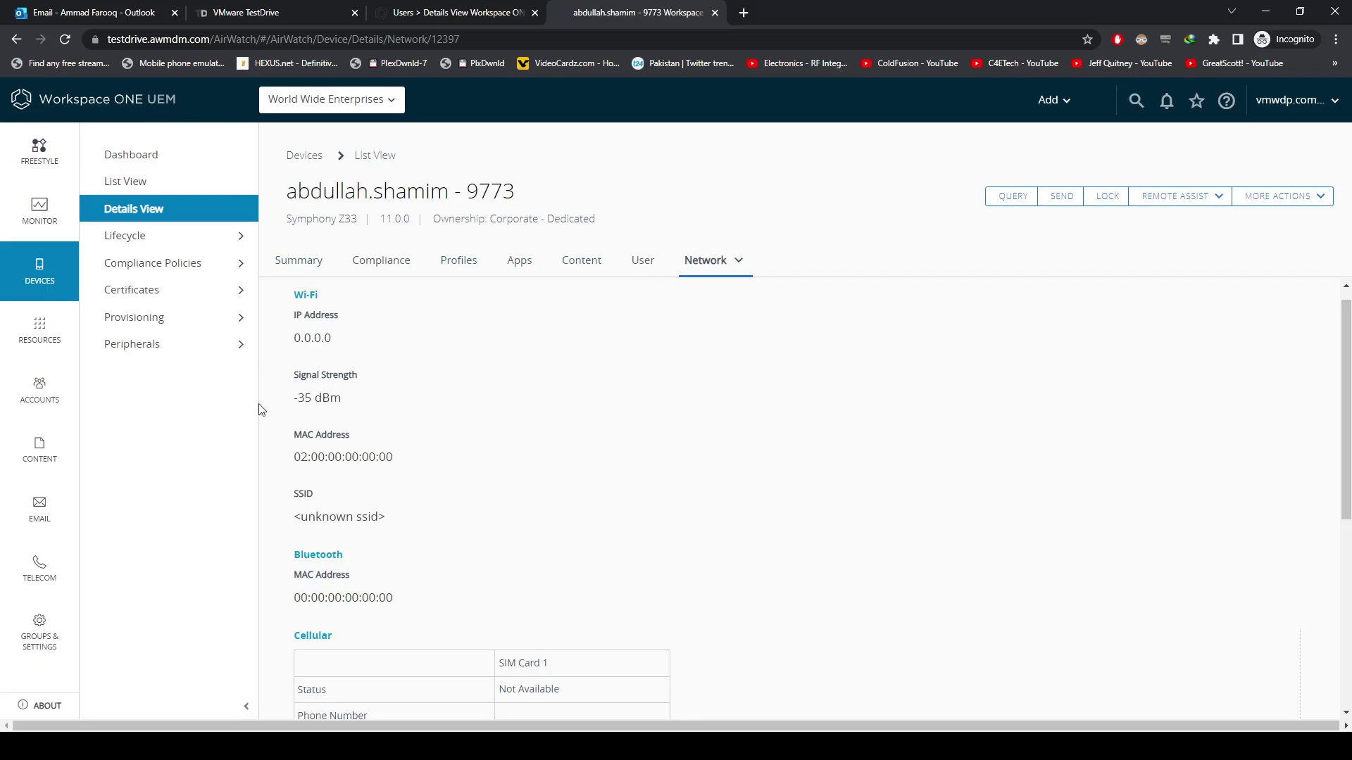
{"action": "left_click_drag", "start_coordinate": [297, 292], "coordinate": [629, 673]}
{"action": "left_click", "coordinate": [657, 627]}
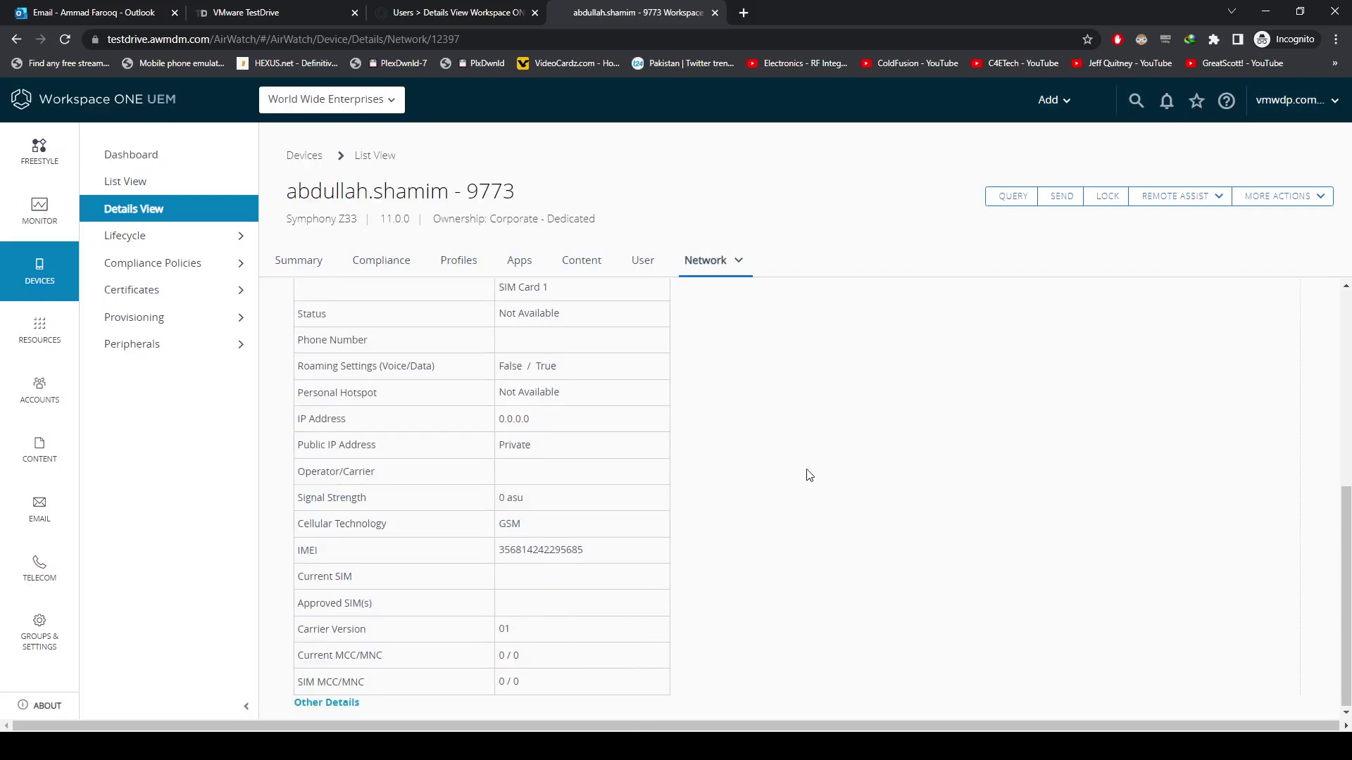
{"action": "scroll", "coordinate": [806, 474], "scroll_direction": "up", "scroll_amount": 5}
Expand the Provisioning section and review the device's Remote Assist options and additional management, support and admin actions
{"action": "left_click", "coordinate": [150, 318]}
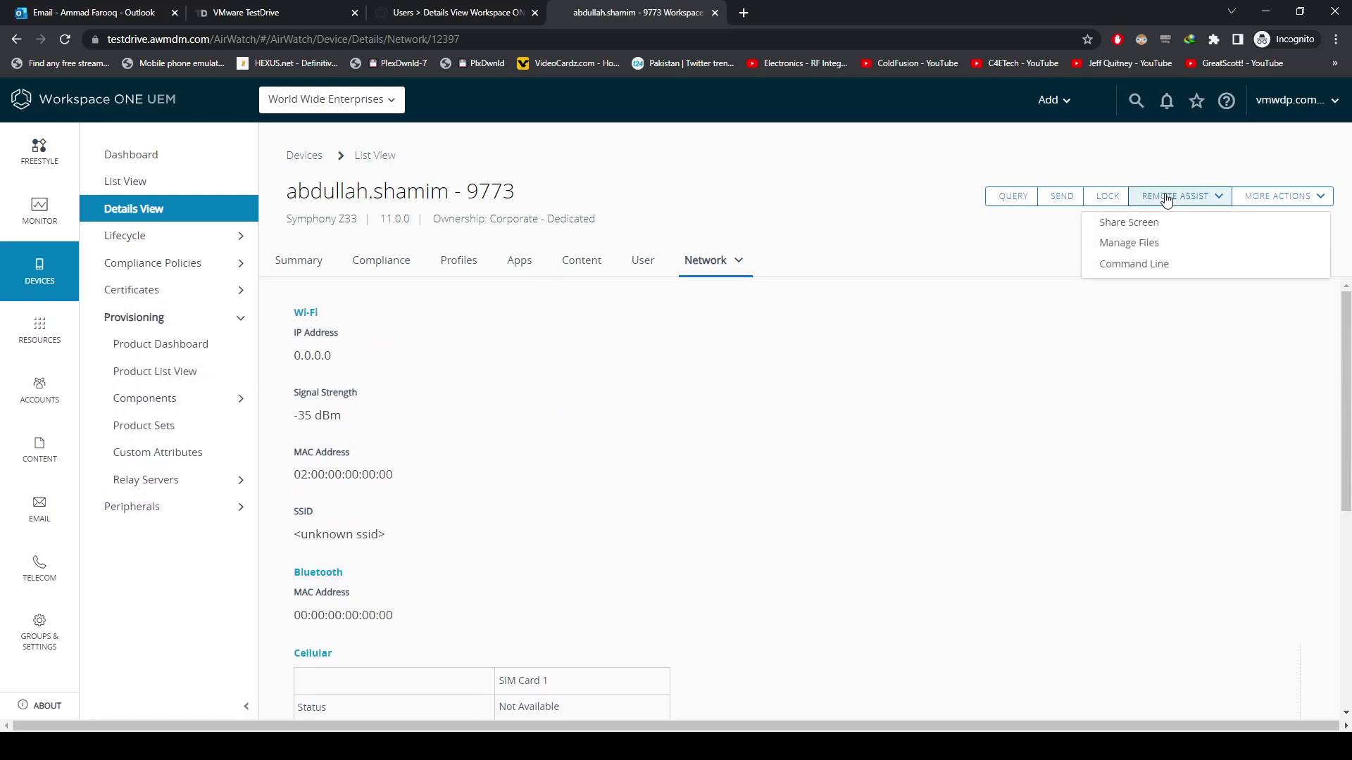
{"action": "left_click", "coordinate": [1277, 197]}
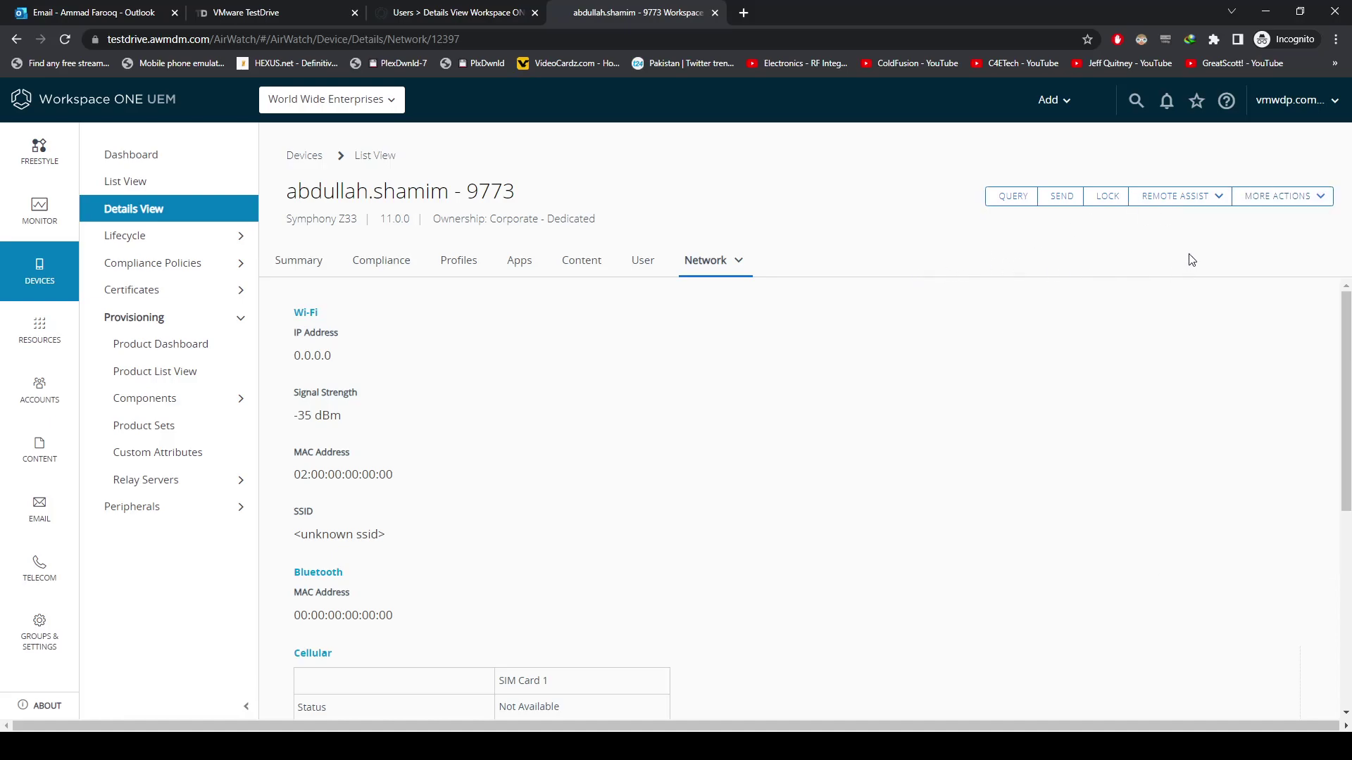
{"action": "left_click", "coordinate": [1288, 197]}
{"action": "scroll", "coordinate": [1225, 535], "scroll_direction": "down", "scroll_amount": 1}
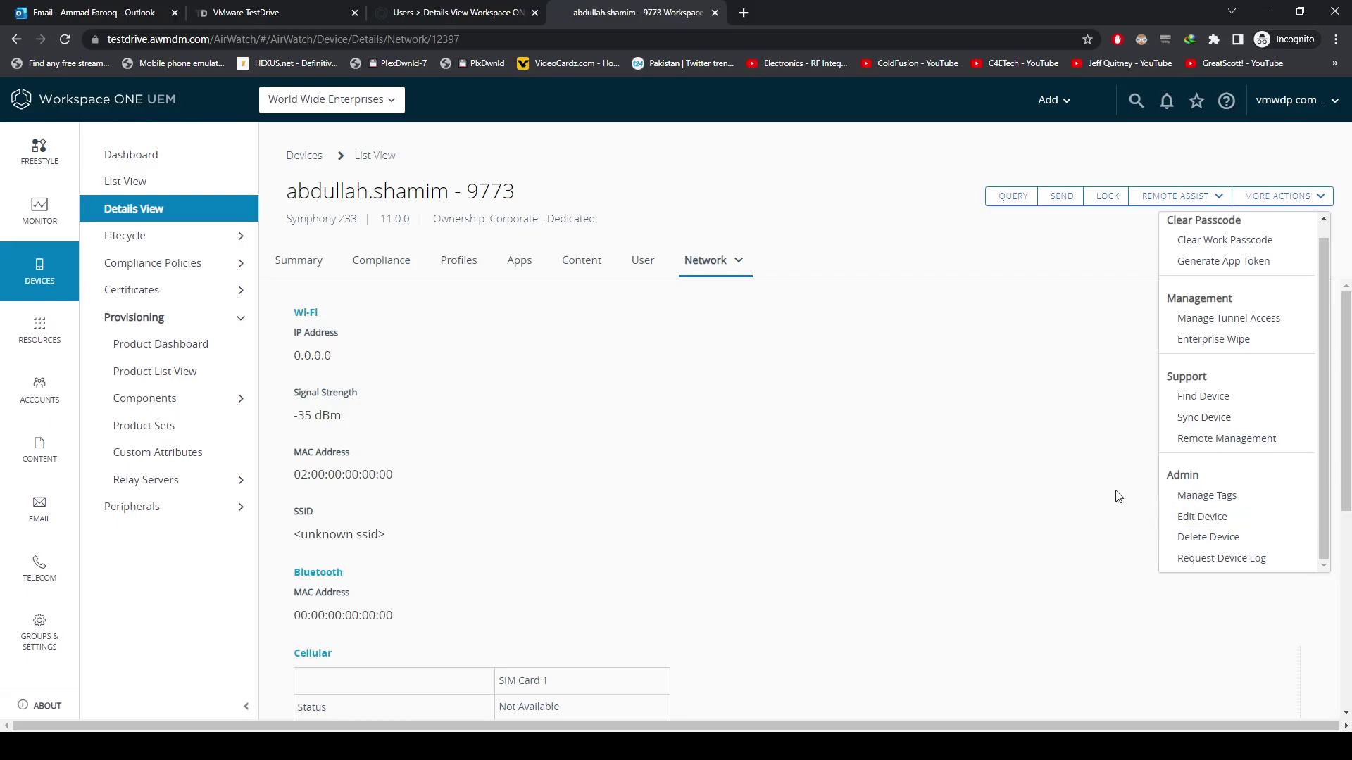
{"action": "left_click", "coordinate": [964, 456]}
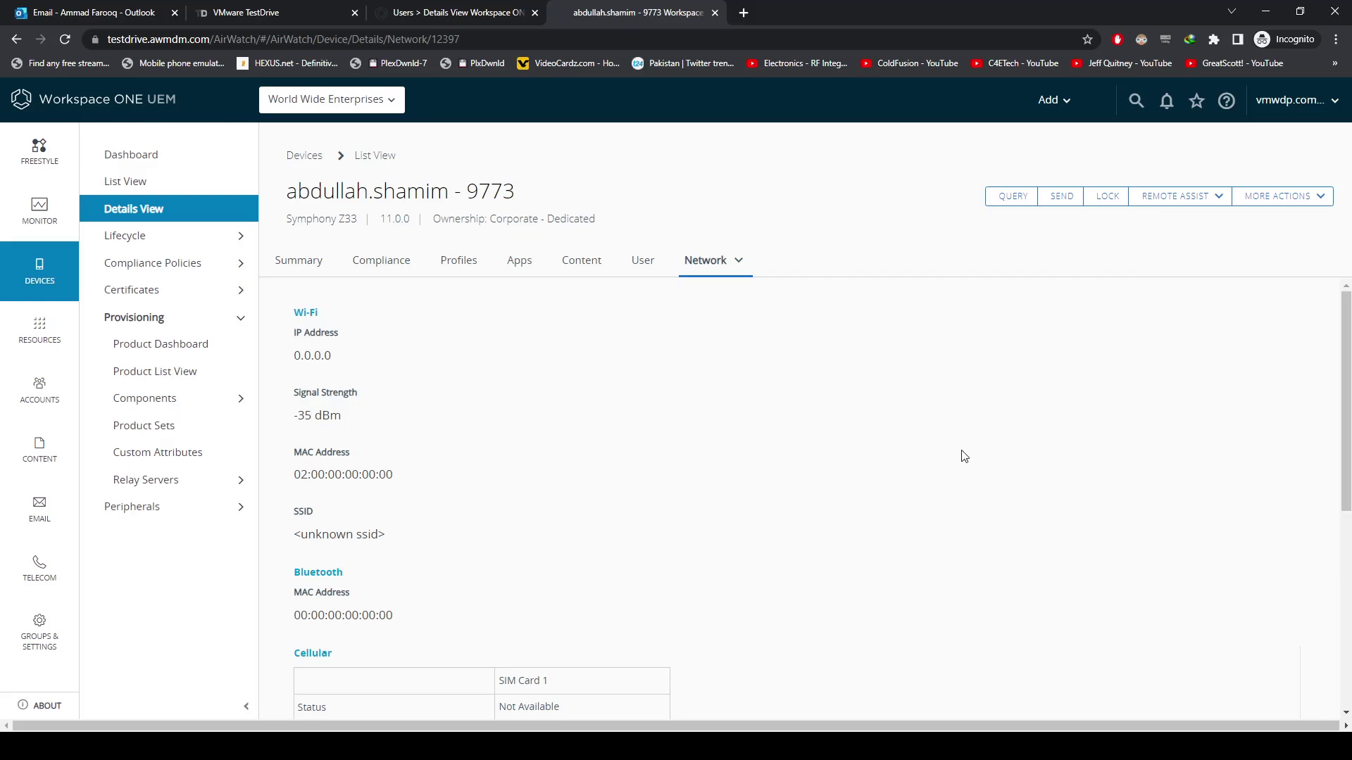
View the relay servers list and the product list under Provisioning
{"action": "left_click", "coordinate": [138, 488]}
{"action": "left_click", "coordinate": [153, 513]}
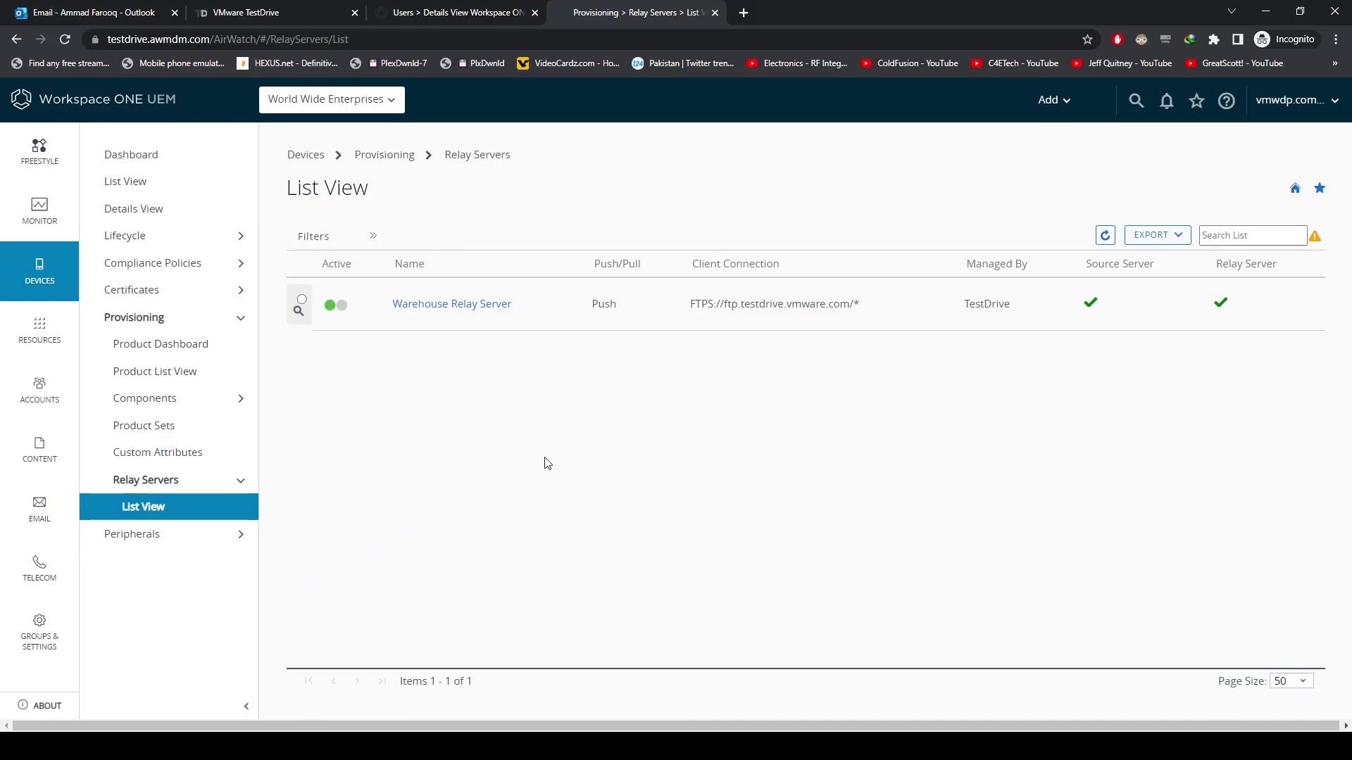
{"action": "left_click", "coordinate": [146, 380]}
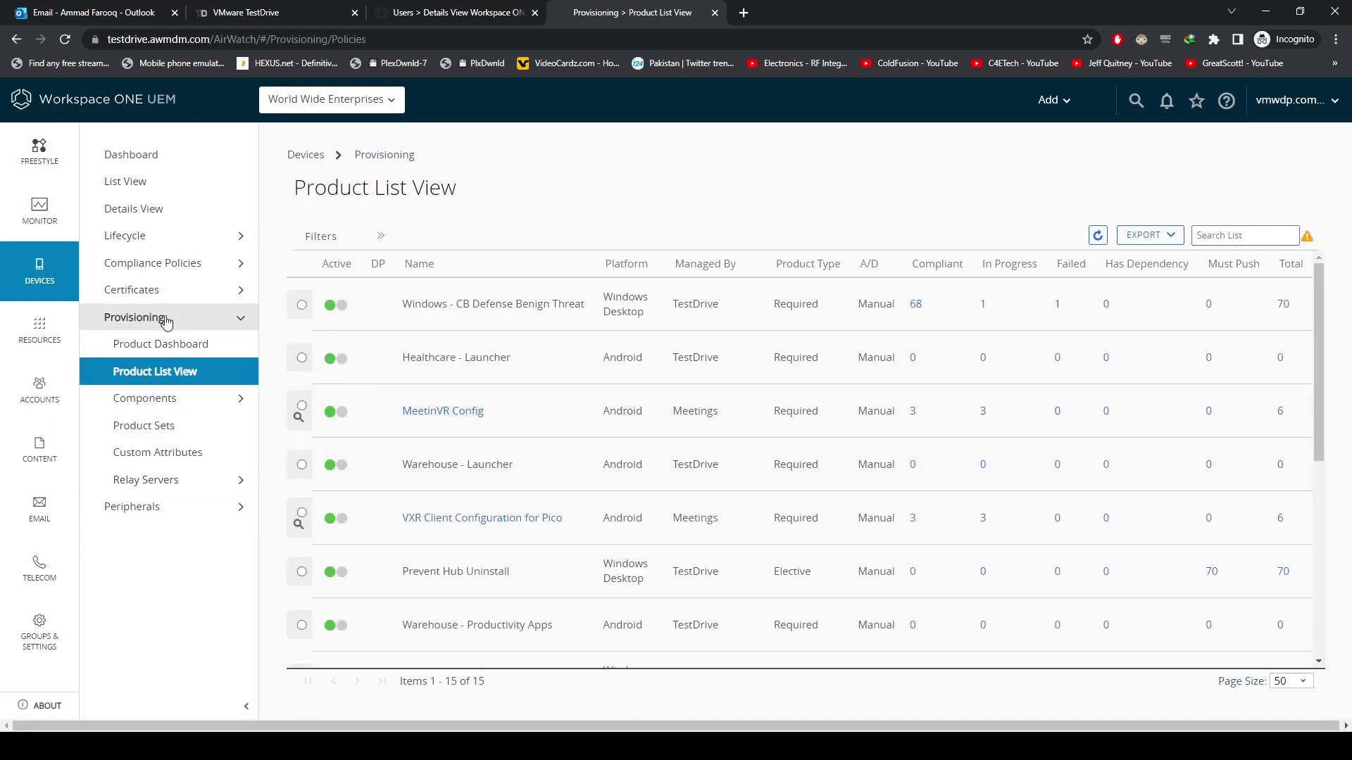
Return to the Monitor overview of devices and compliance
{"action": "mouse_move", "coordinate": [35, 327]}
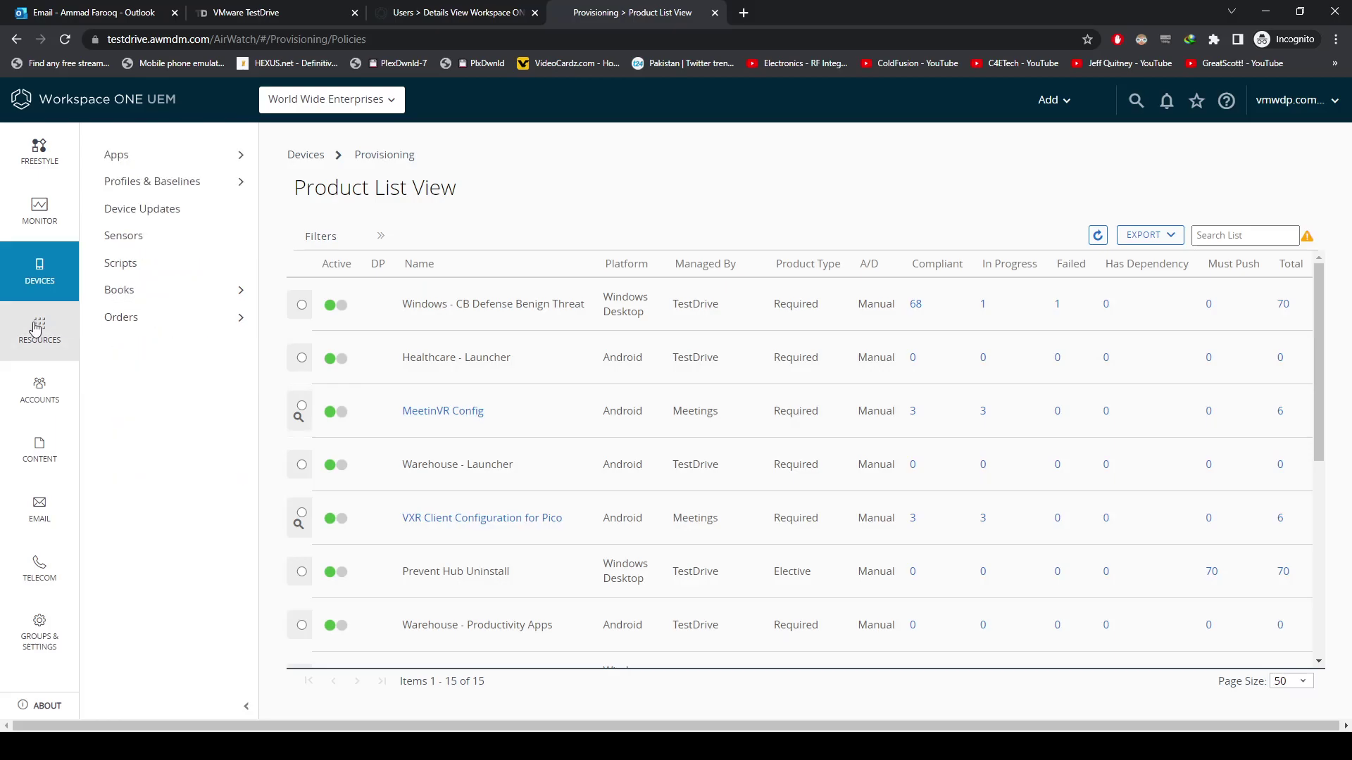
{"action": "left_click", "coordinate": [39, 210]}
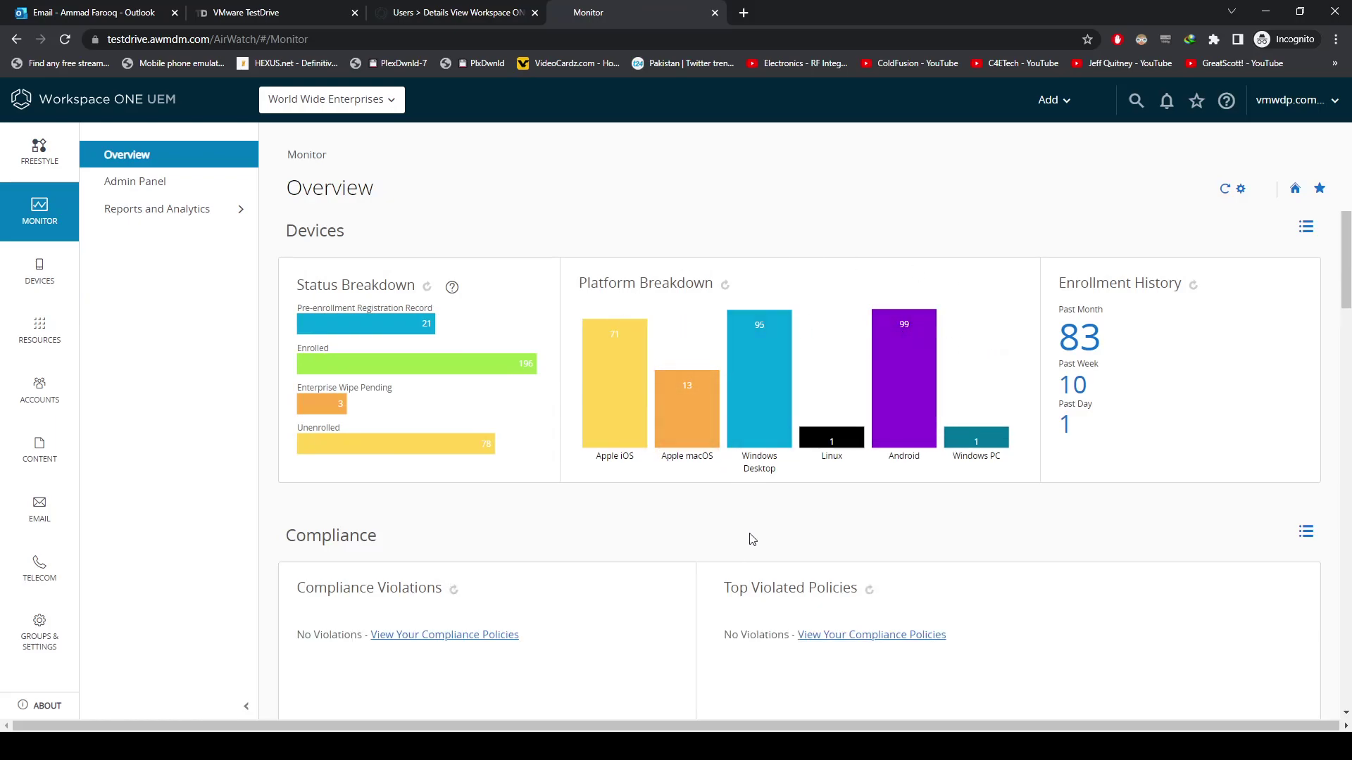
Review the Monitor overview's Compliance, Profiles, enterprise app versions, Content, Email and Certificates sections
{"action": "scroll", "coordinate": [865, 473], "scroll_direction": "down", "scroll_amount": 3}
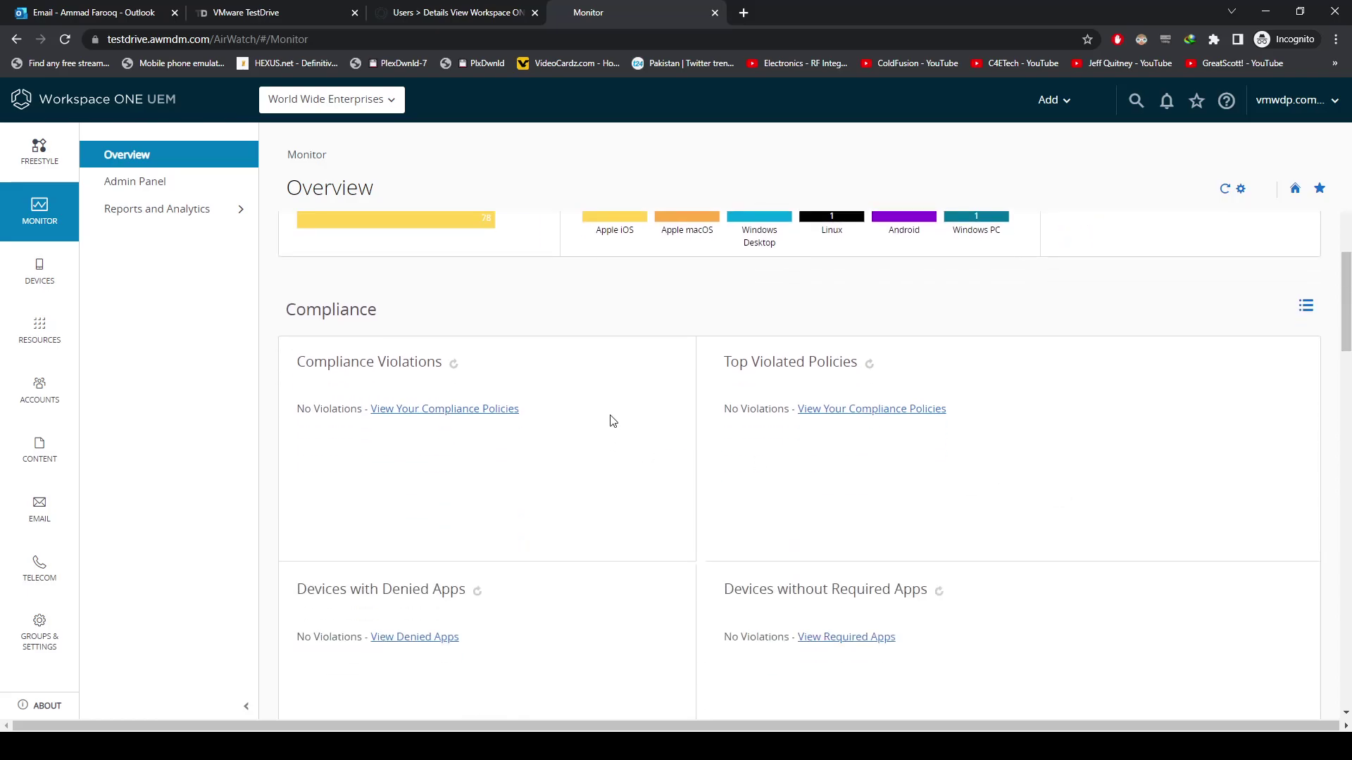
{"action": "scroll", "coordinate": [542, 392], "scroll_direction": "down", "scroll_amount": 4}
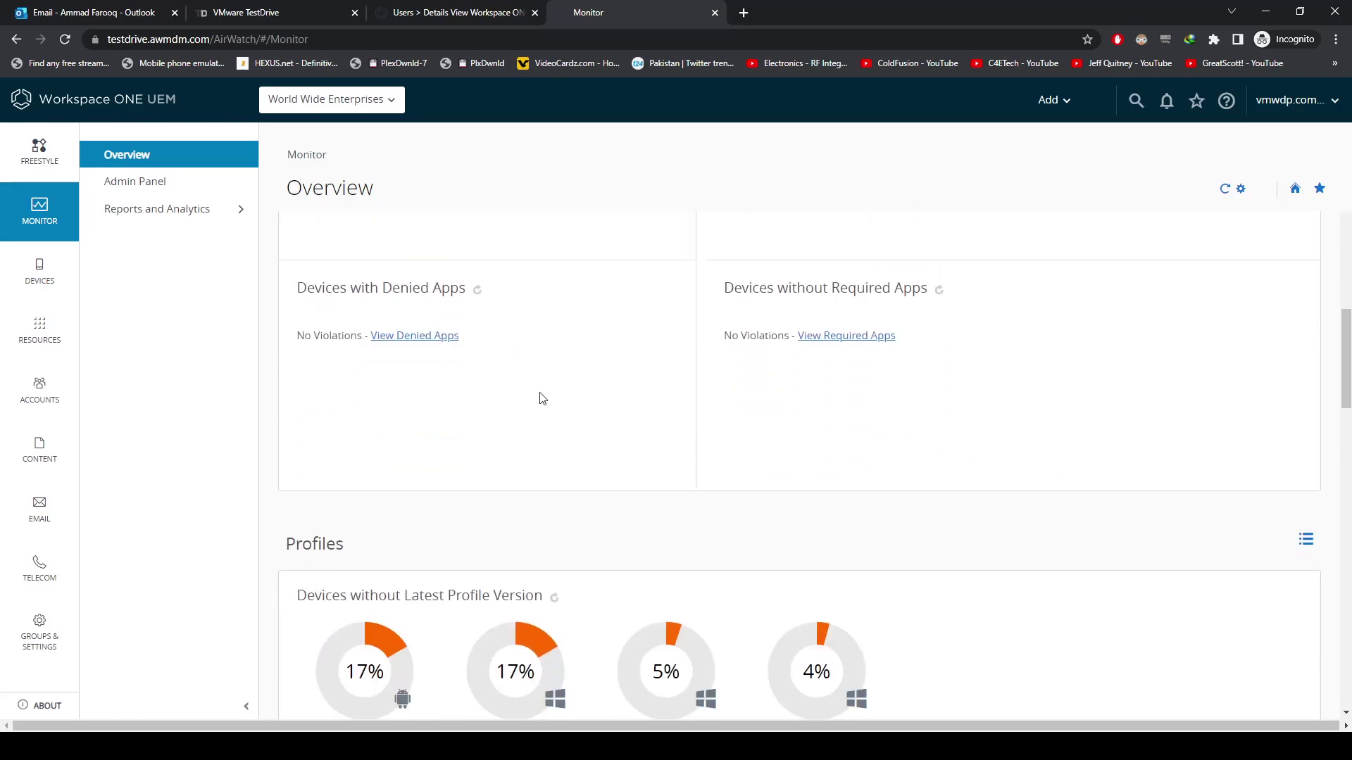
{"action": "scroll", "coordinate": [332, 483], "scroll_direction": "down", "scroll_amount": 11}
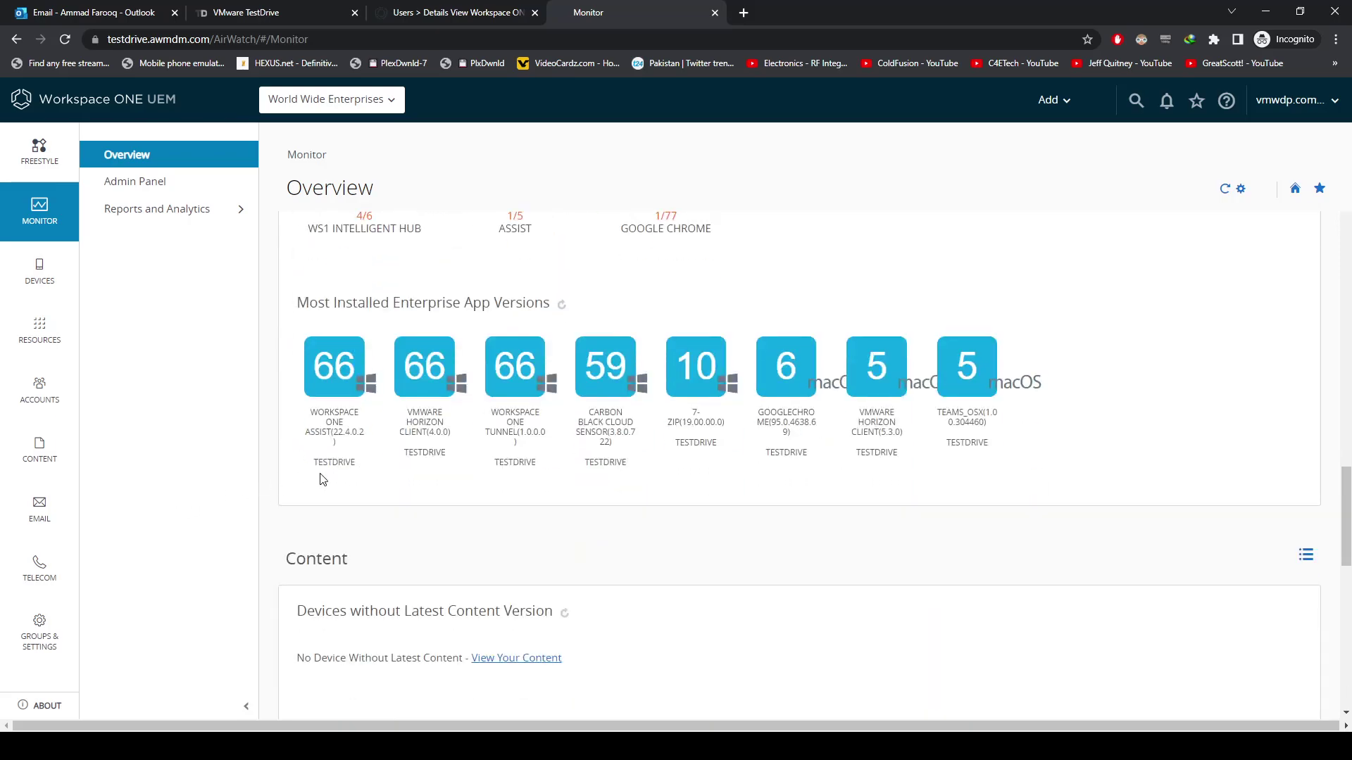
{"action": "scroll", "coordinate": [578, 514], "scroll_direction": "down", "scroll_amount": 9}
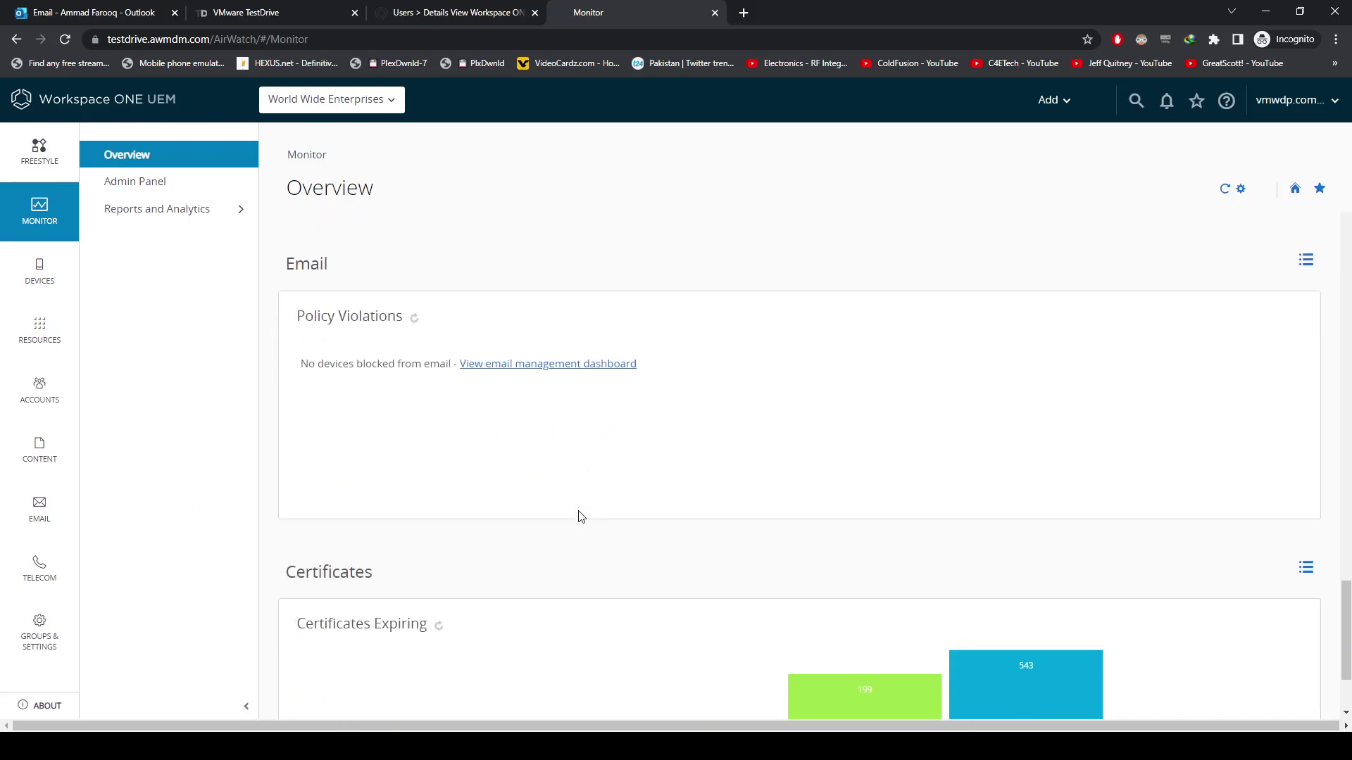
{"action": "scroll", "coordinate": [579, 516], "scroll_direction": "down", "scroll_amount": 2}
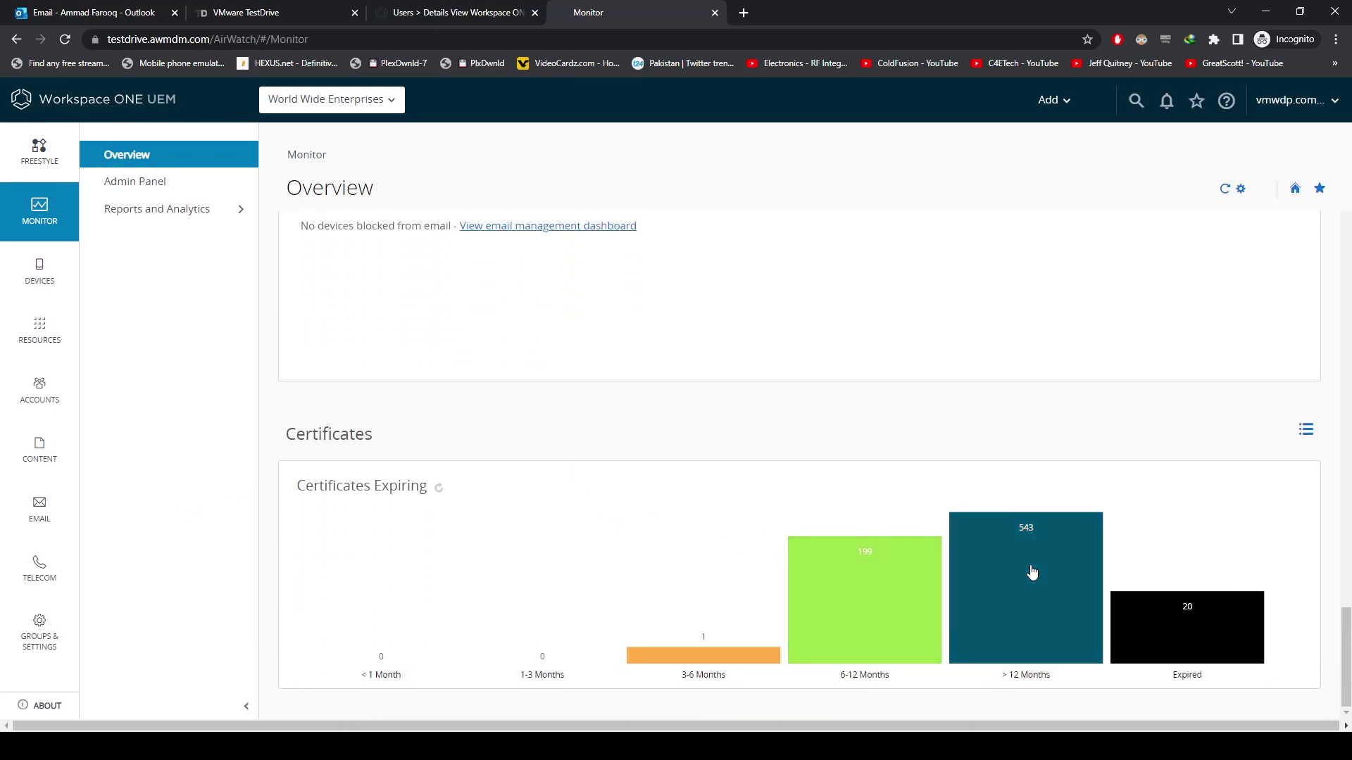
{"action": "scroll", "coordinate": [295, 437], "scroll_direction": "up", "scroll_amount": 18}
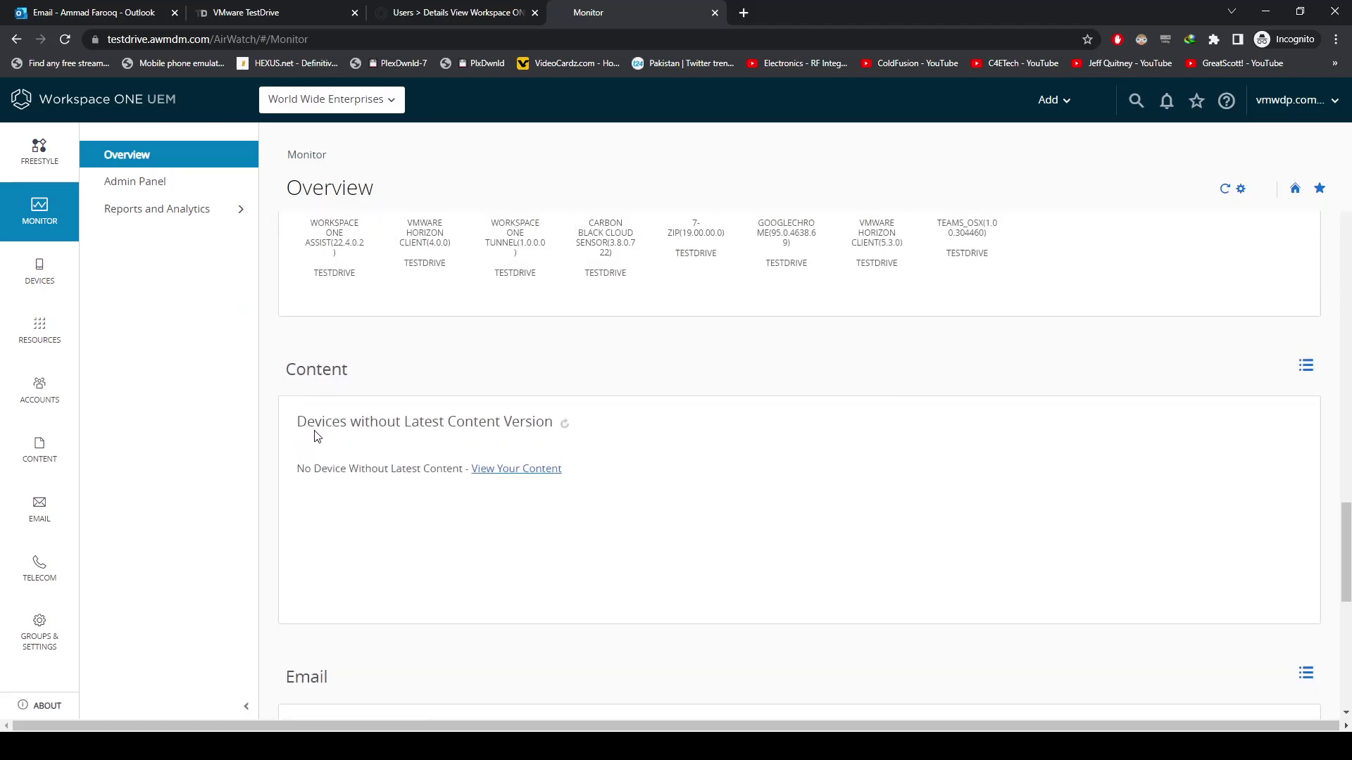